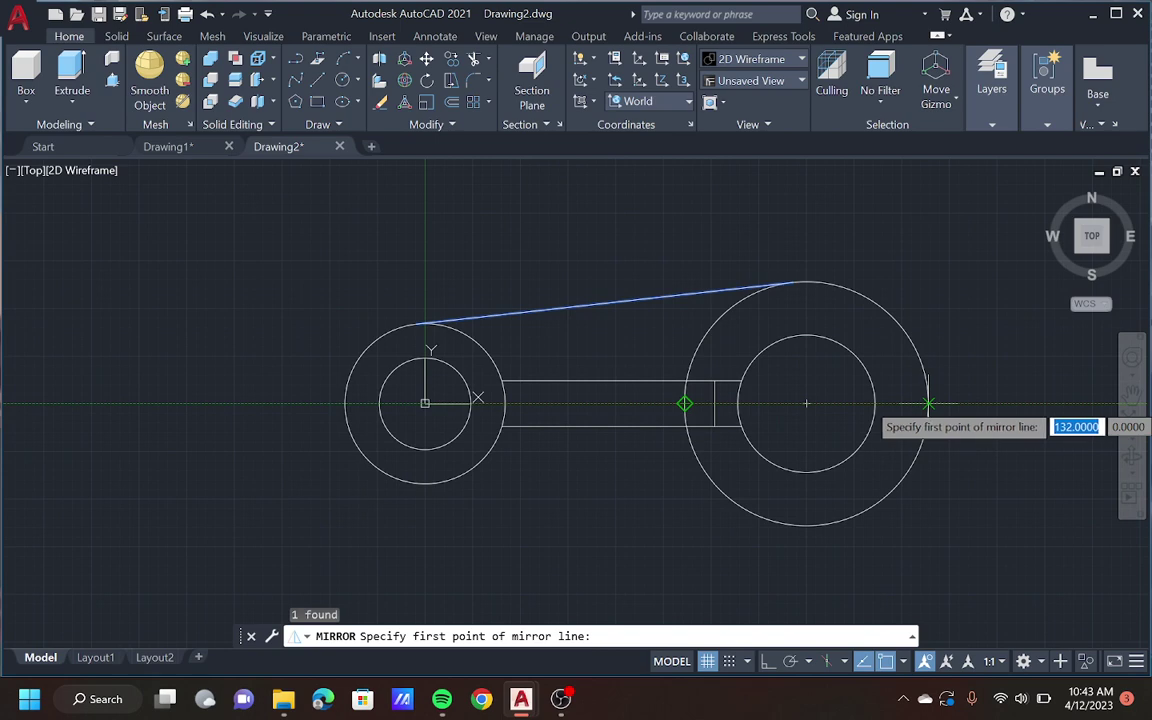
Step: Mirror the upper tangent line about the horizontal axis through the two circle centres, keeping the source line
{"action": "left_click", "coordinate": [928, 404]}
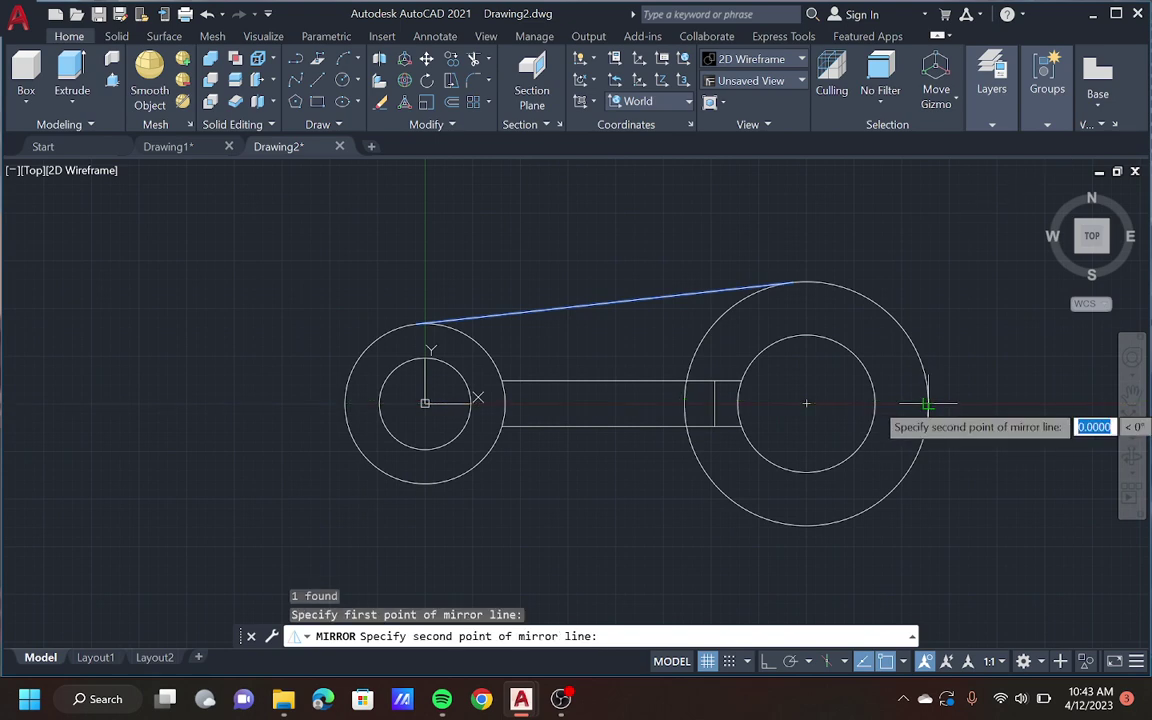
{"action": "left_click", "coordinate": [425, 403]}
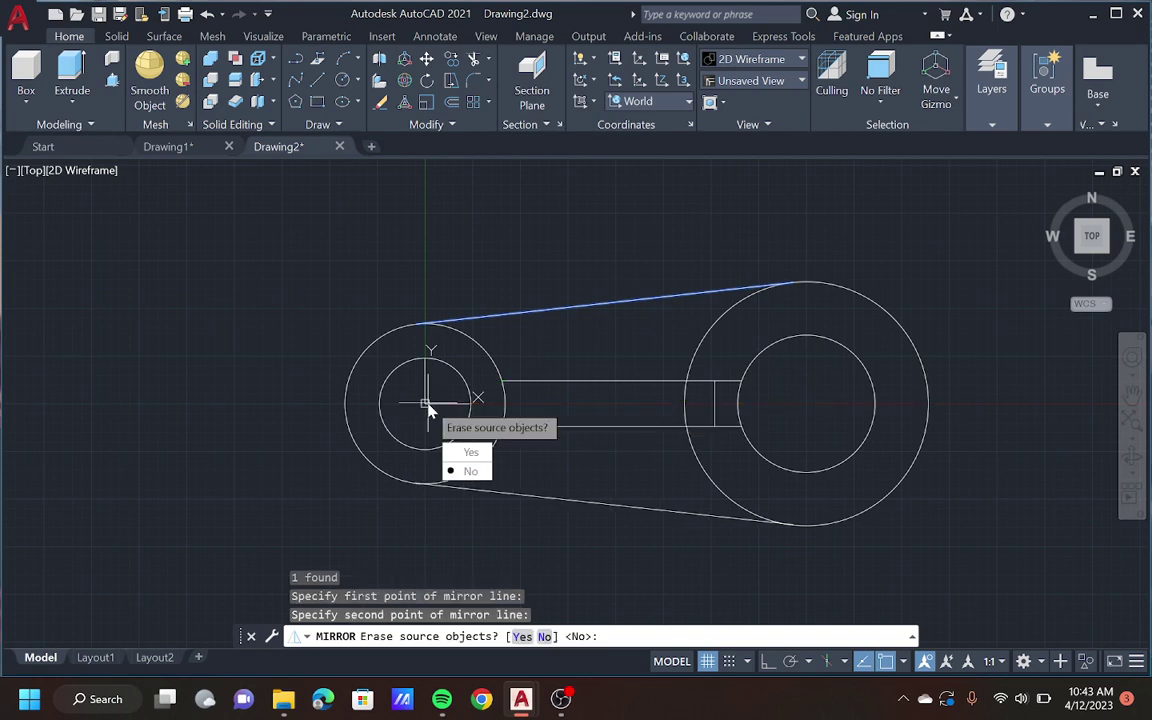
{"action": "left_click", "coordinate": [466, 471]}
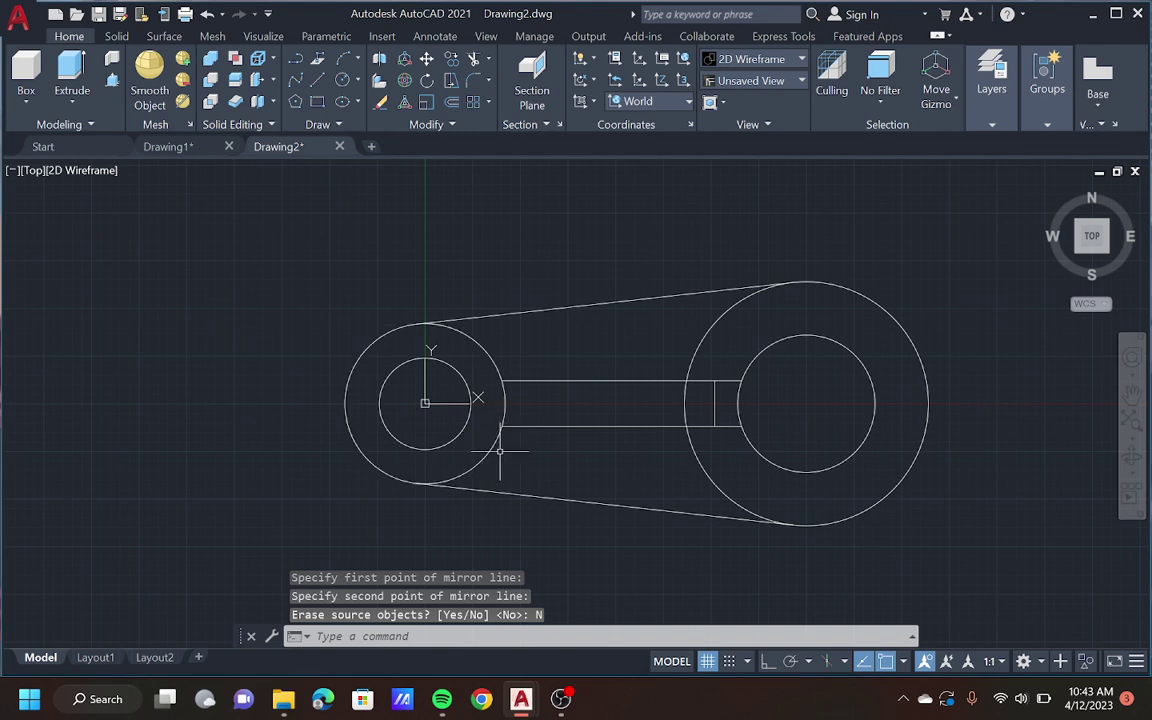
{"action": "left_click", "coordinate": [508, 492]}
{"action": "left_click", "coordinate": [416, 484]}
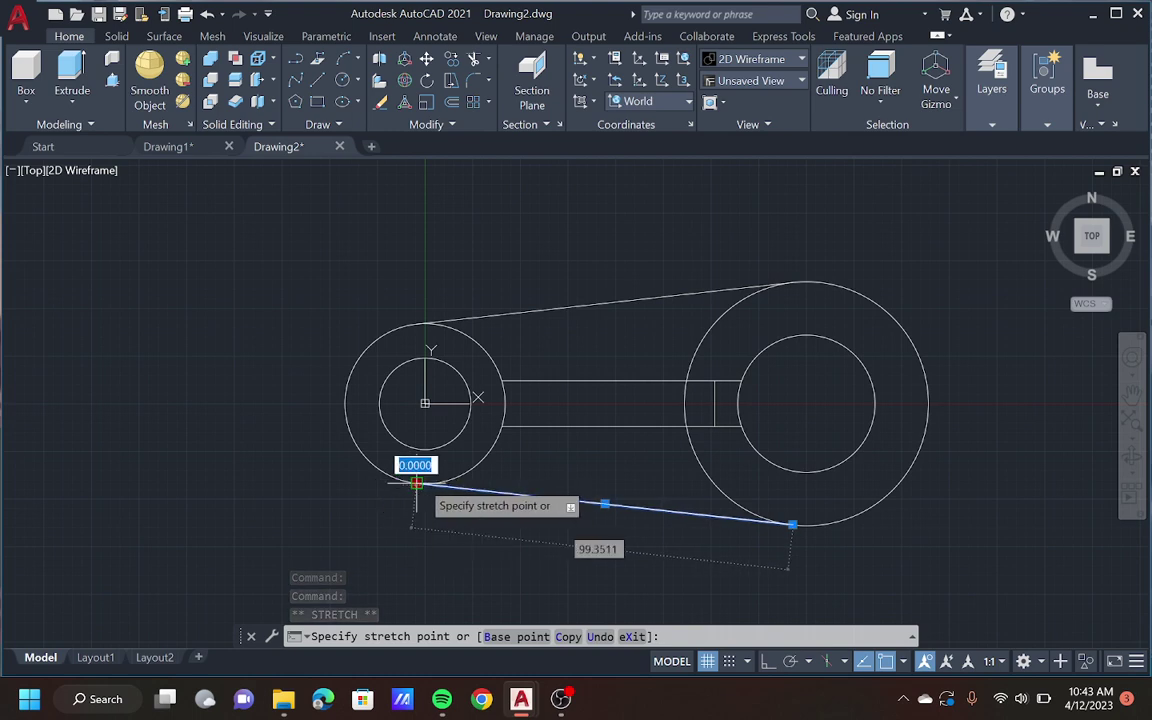
{"action": "left_click", "coordinate": [416, 484]}
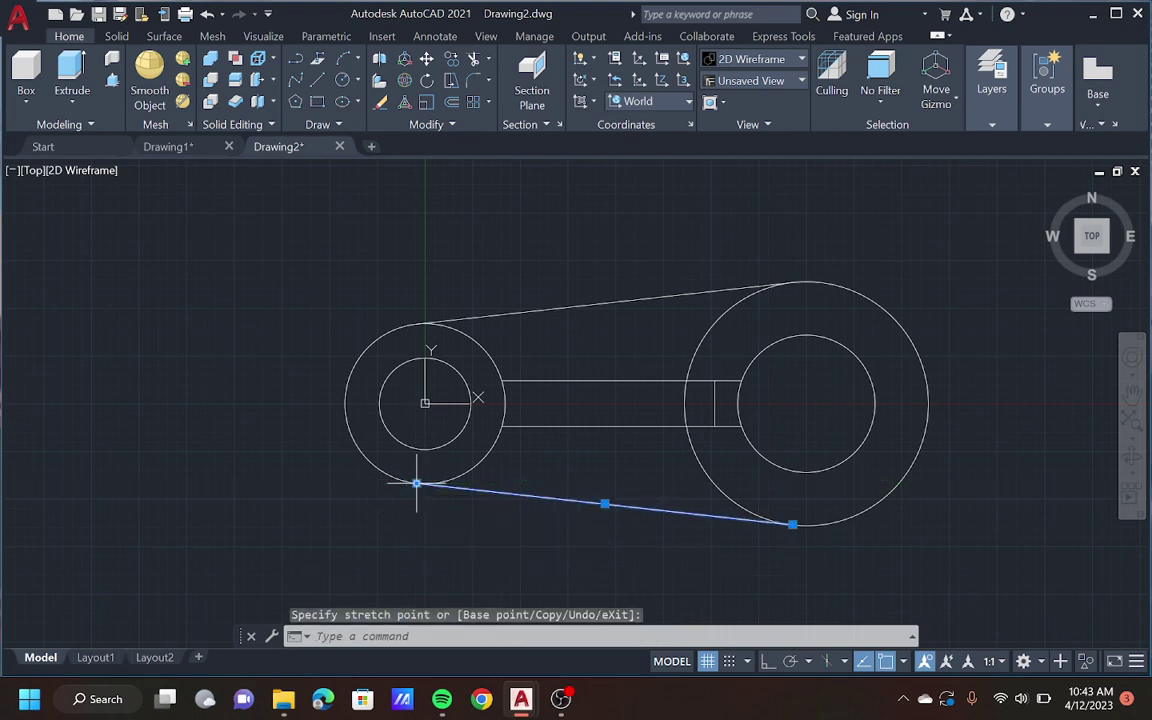
{"action": "left_click", "coordinate": [386, 507]}
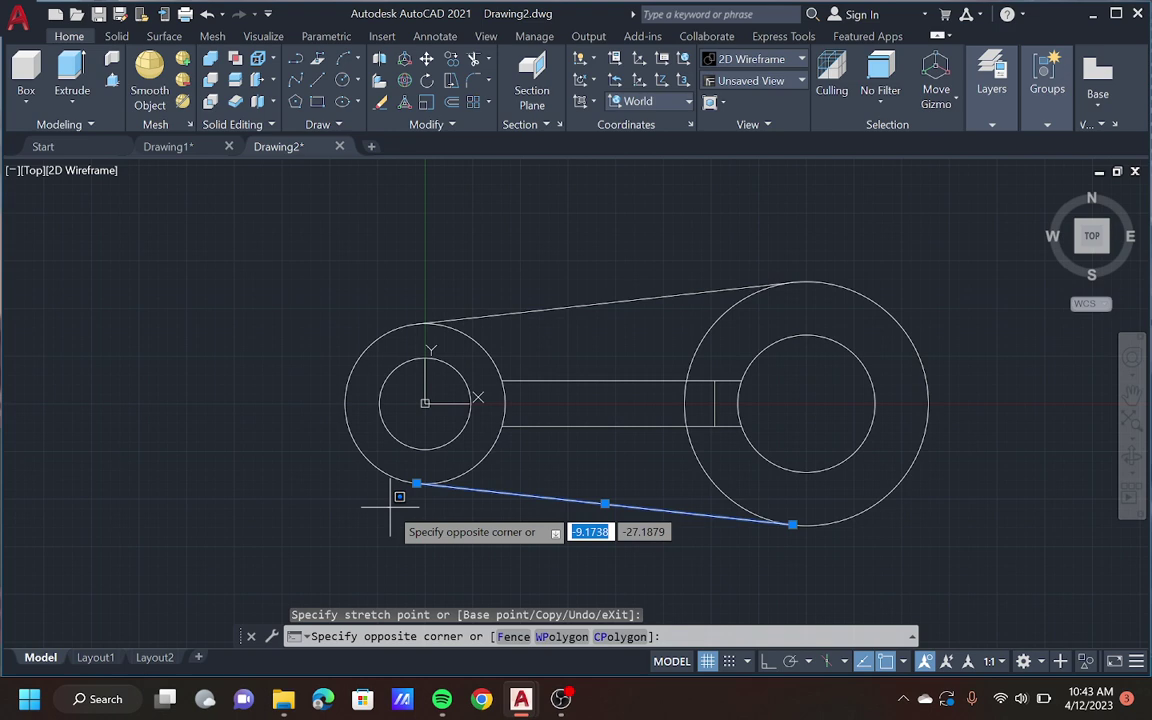
{"action": "key", "text": "Escape"}
{"action": "key", "text": "Escape"}
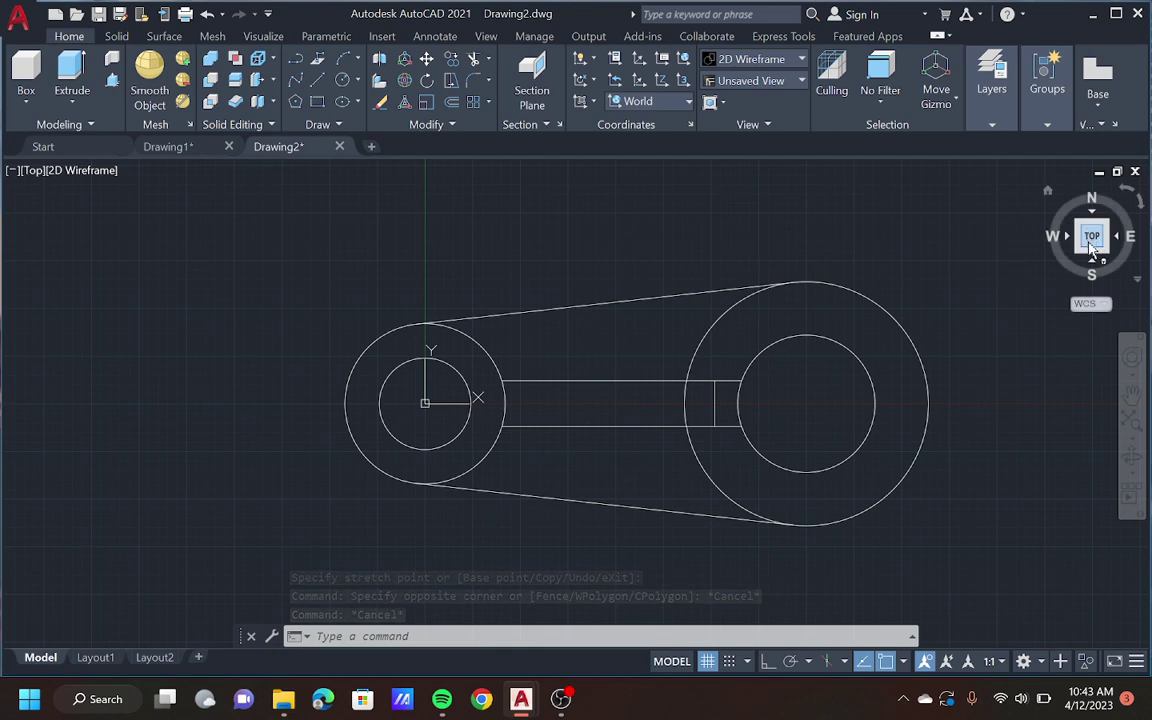
Step: Trim the bar lines between the large outer circle and the keyway, and the inner circle's arc across the keyway opening
{"action": "left_click", "coordinate": [476, 60]}
{"action": "left_click_drag", "start_coordinate": [699, 380], "coordinate": [705, 445]}
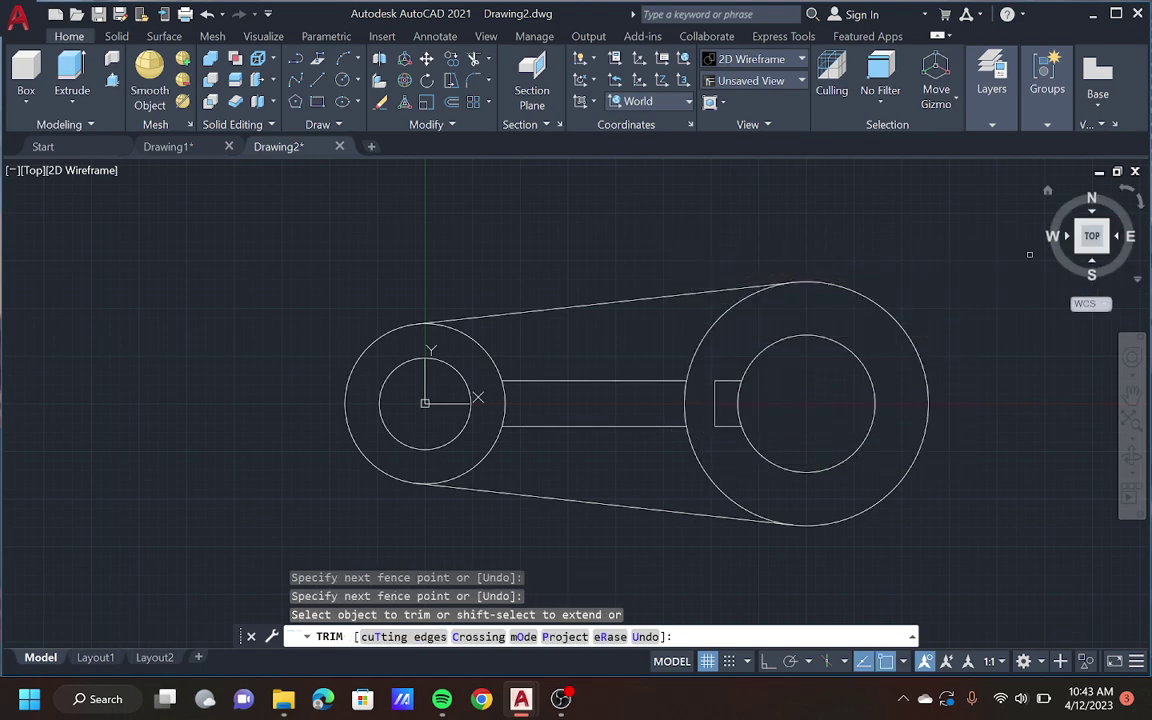
{"action": "middle_click_drag", "start_coordinate": [981, 234], "coordinate": [975, 205], "text": "shift"}
{"action": "middle_click_drag", "start_coordinate": [1130, 207], "coordinate": [985, 212], "text": "shift"}
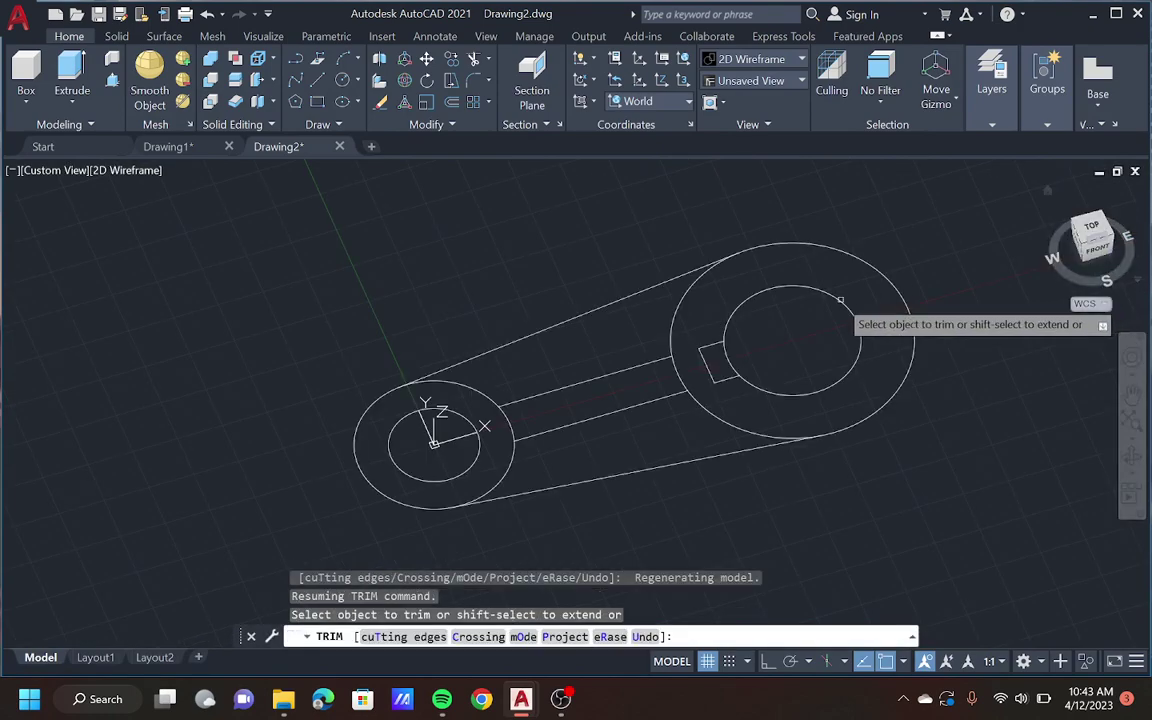
{"action": "left_click", "coordinate": [736, 350]}
{"action": "left_click", "coordinate": [730, 366]}
{"action": "key", "text": "Return"}
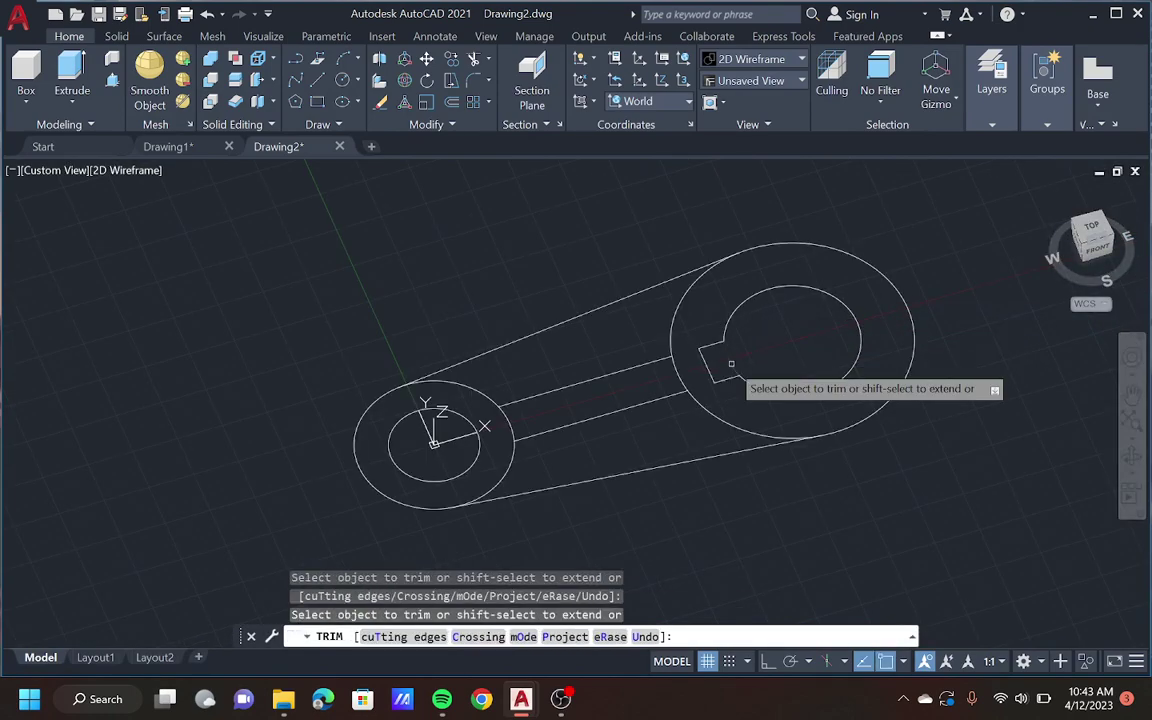
{"action": "key", "text": "Escape"}
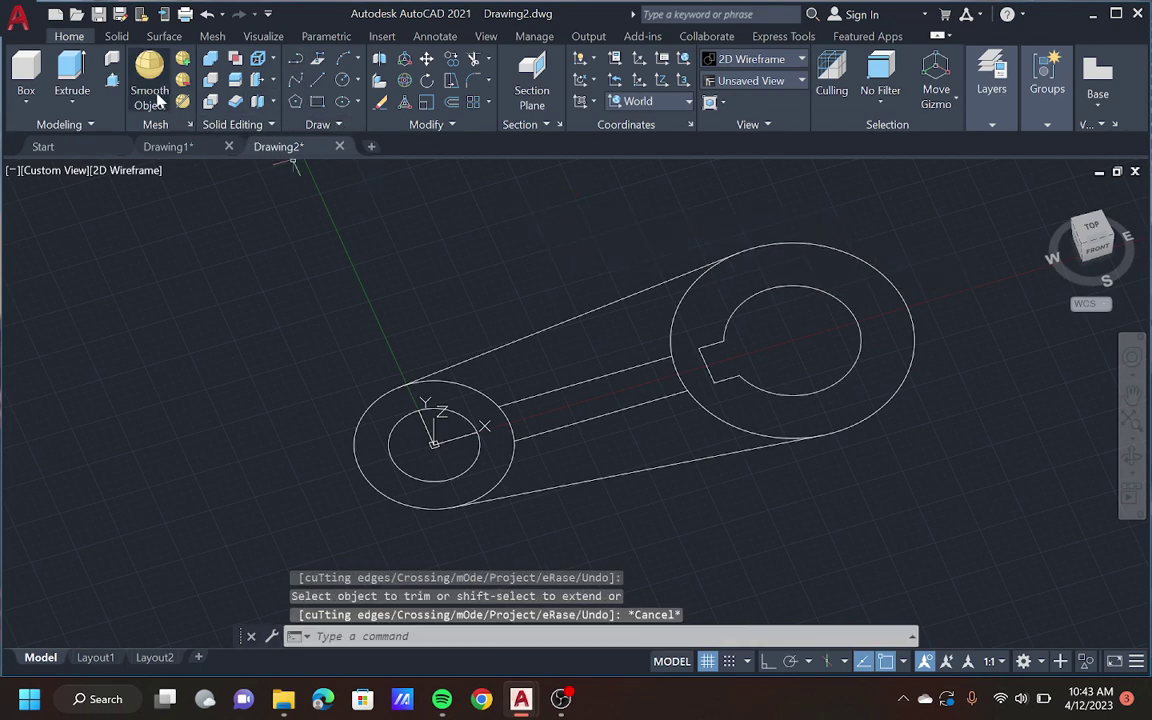
Step: Erase the lower line connecting the small and large outer circles
{"action": "left_click", "coordinate": [111, 79]}
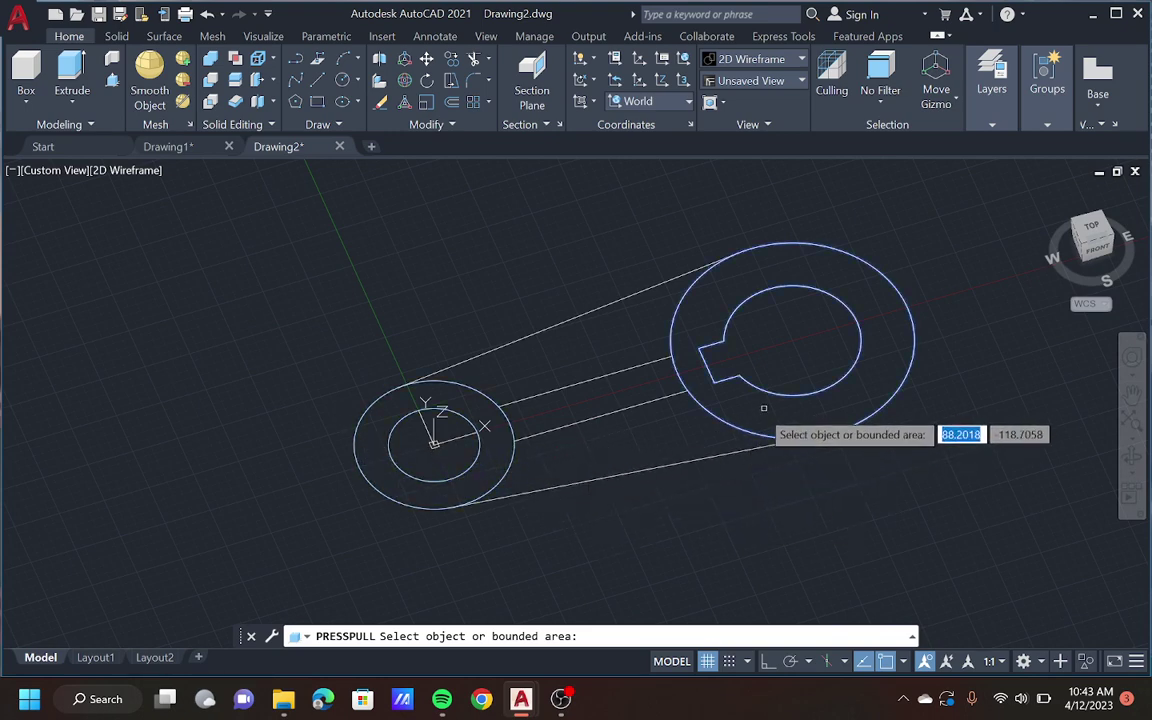
{"action": "key", "text": "Return"}
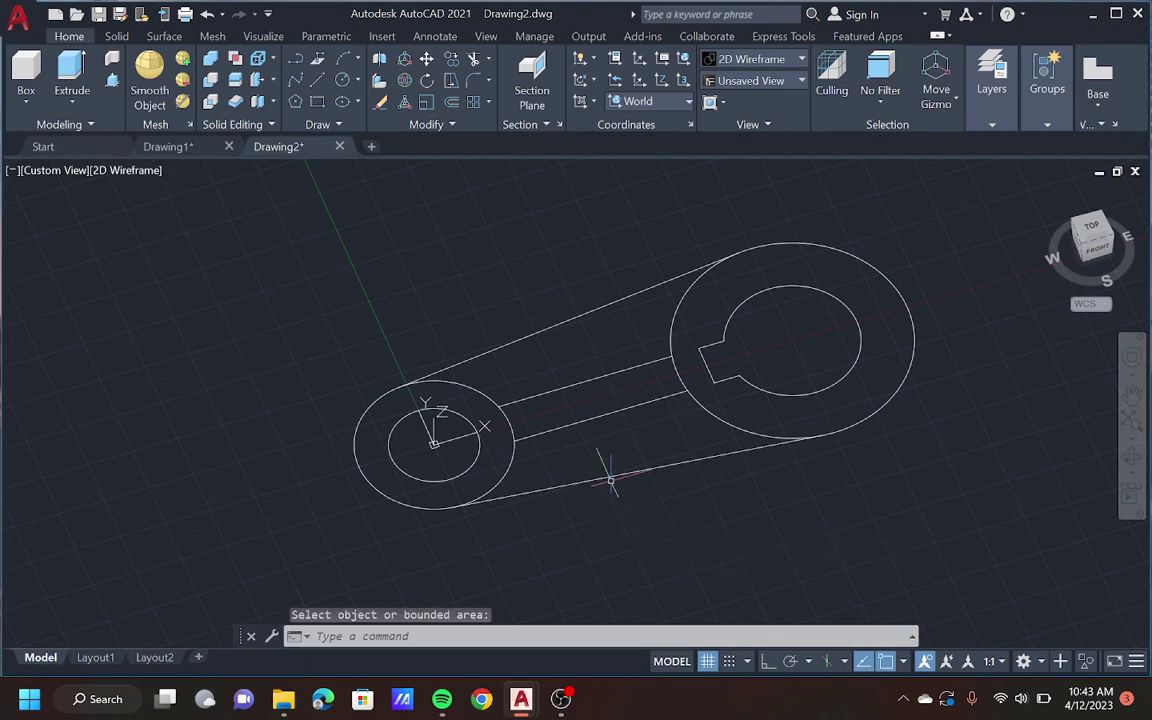
{"action": "left_click", "coordinate": [611, 477]}
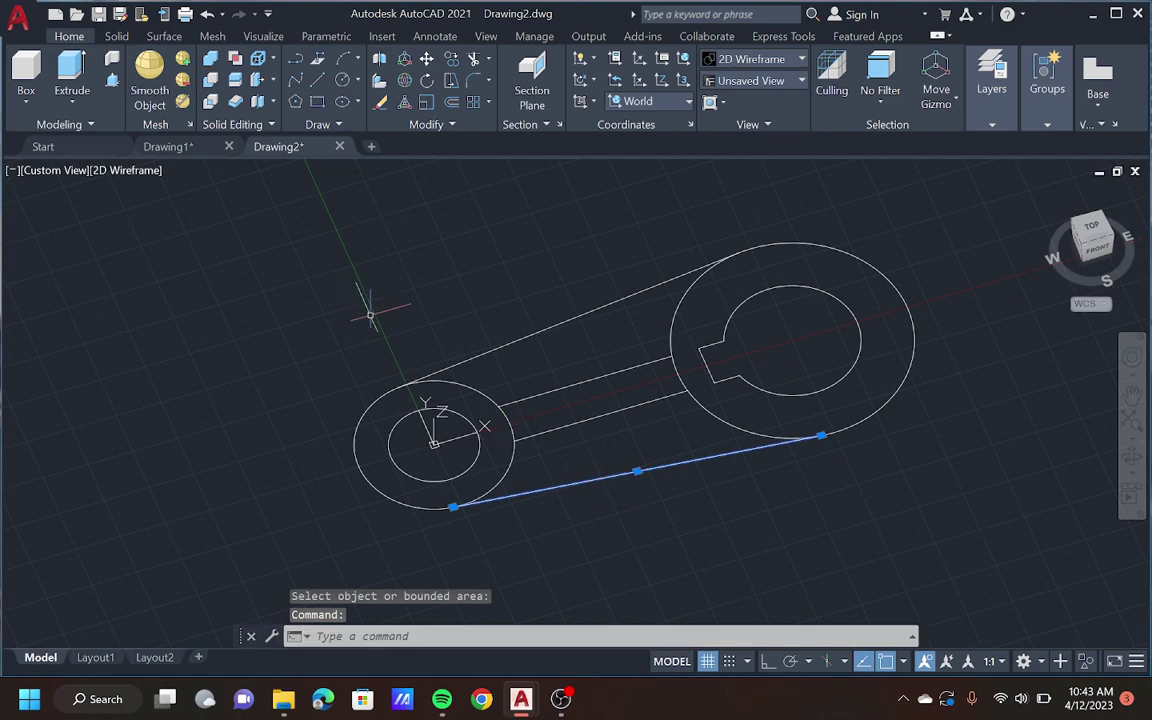
{"action": "left_click", "coordinate": [380, 102]}
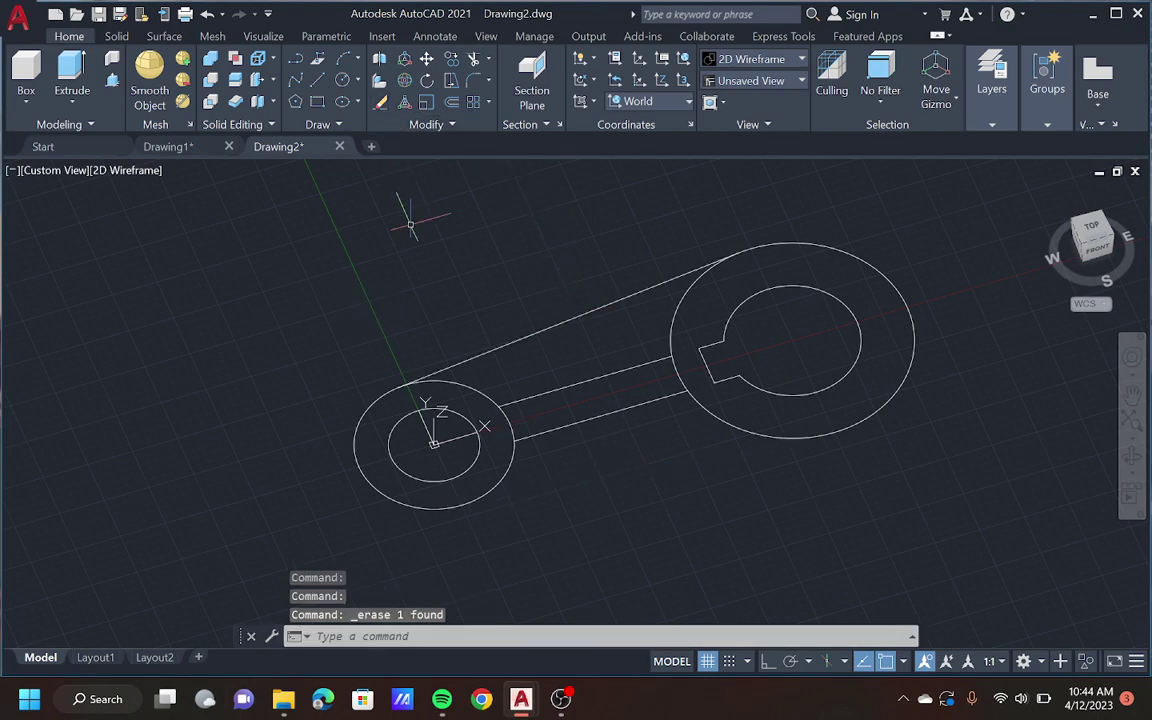
Step: Draw a line joining the lower sides of the two outer circles and stretch its small-circle end to the tangent point
{"action": "type", "text": "l"}
{"action": "key", "text": "Return"}
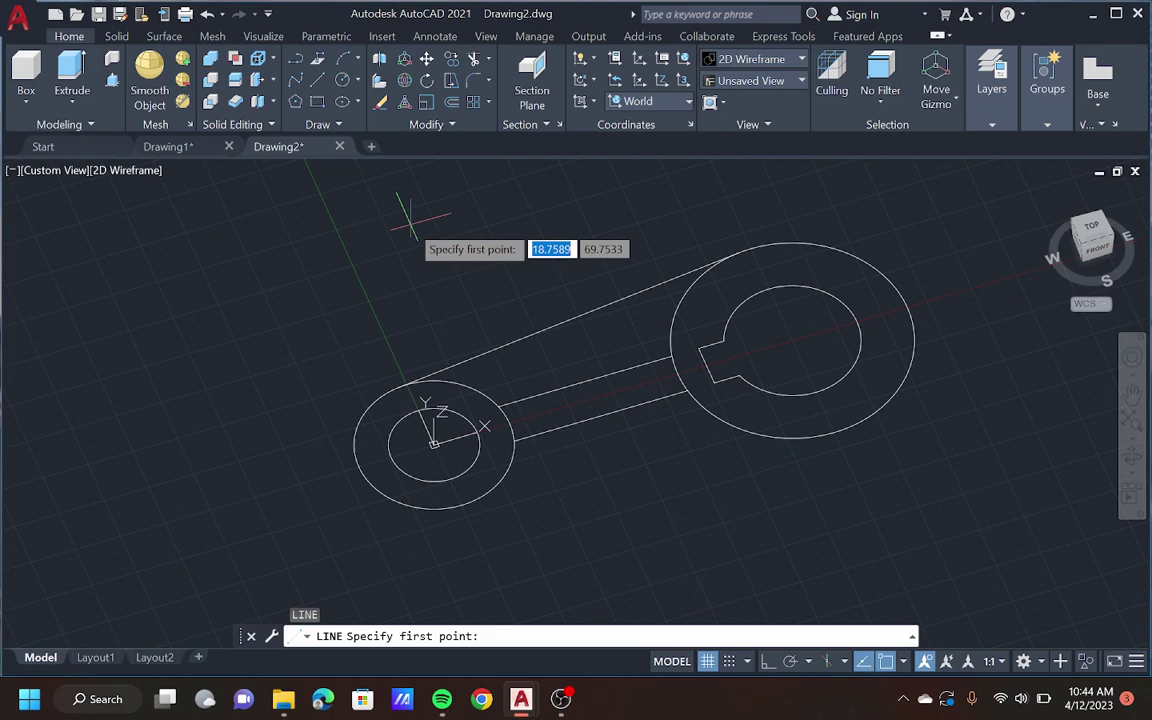
{"action": "left_click", "coordinate": [460, 503]}
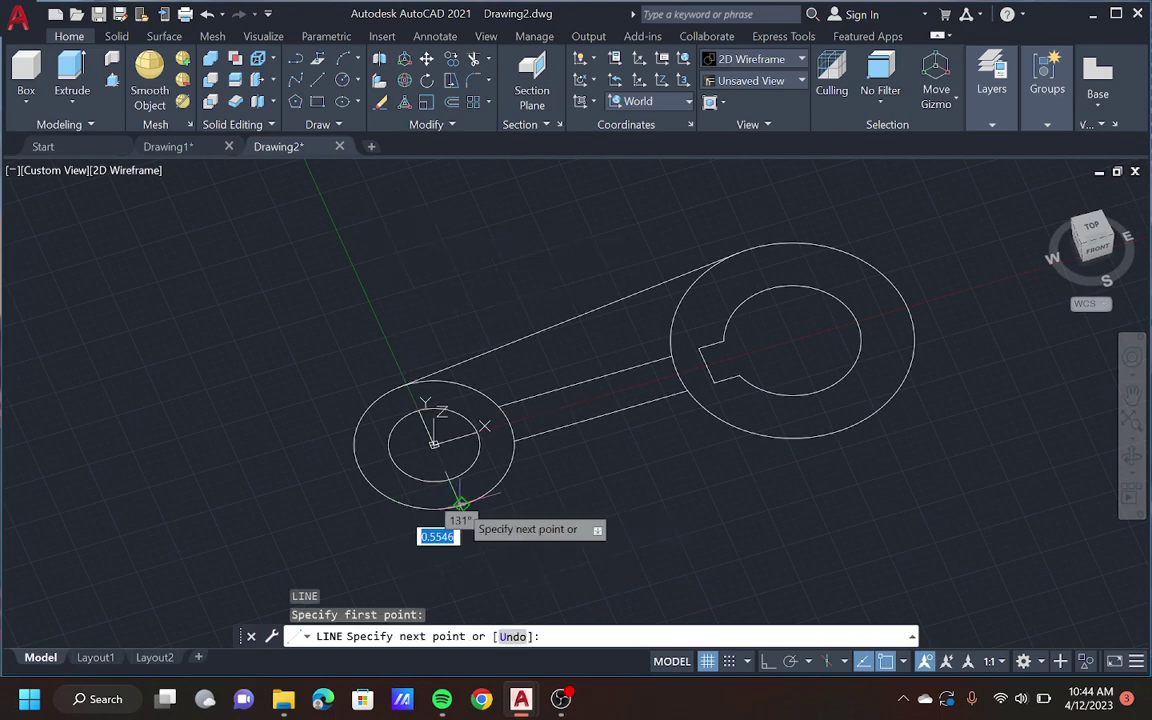
{"action": "left_click", "coordinate": [820, 436]}
{"action": "key", "text": "Escape"}
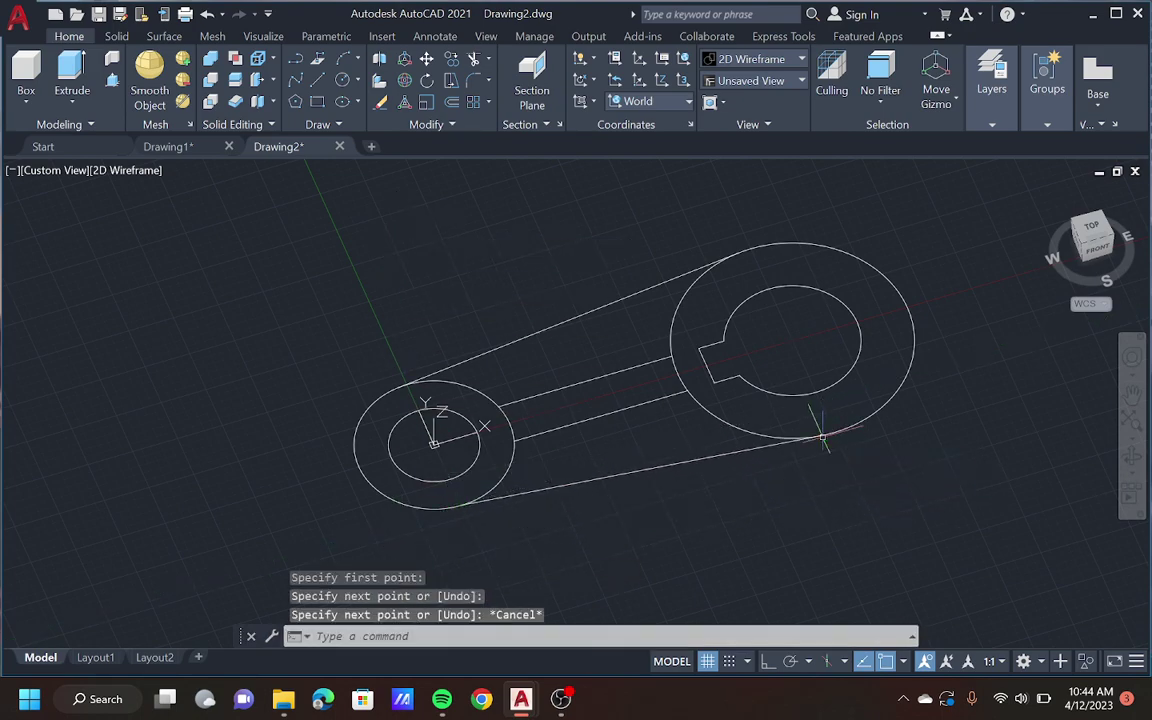
{"action": "left_click", "coordinate": [534, 490]}
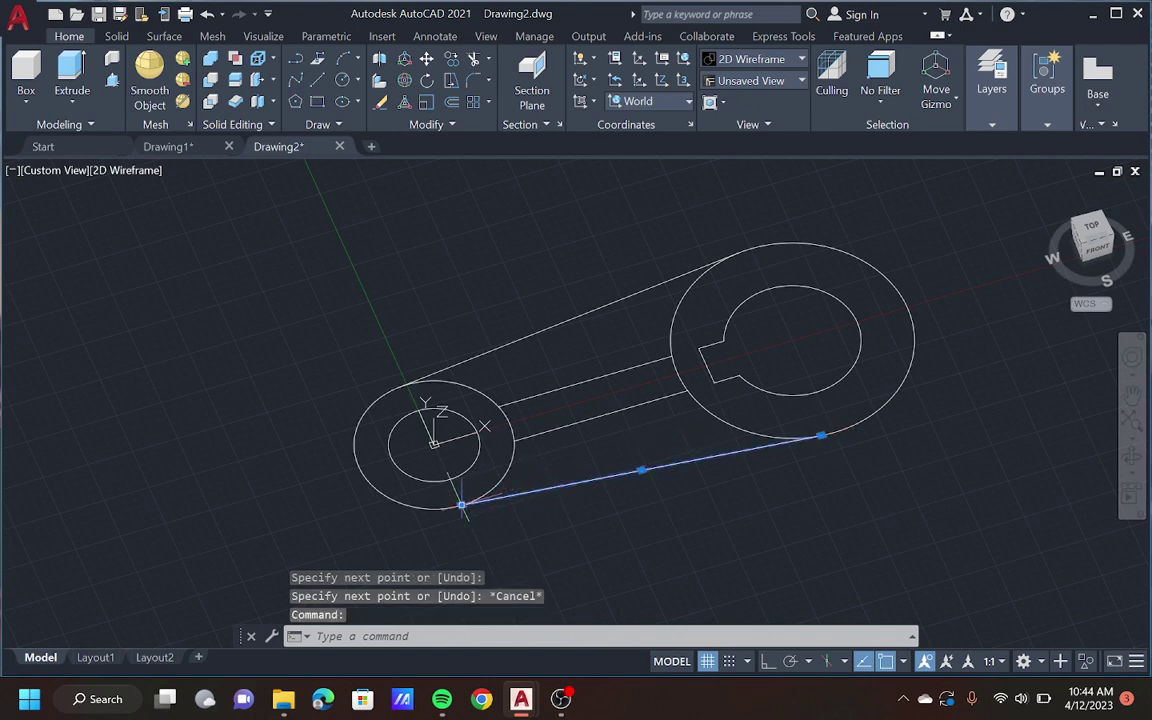
{"action": "left_click", "coordinate": [461, 505]}
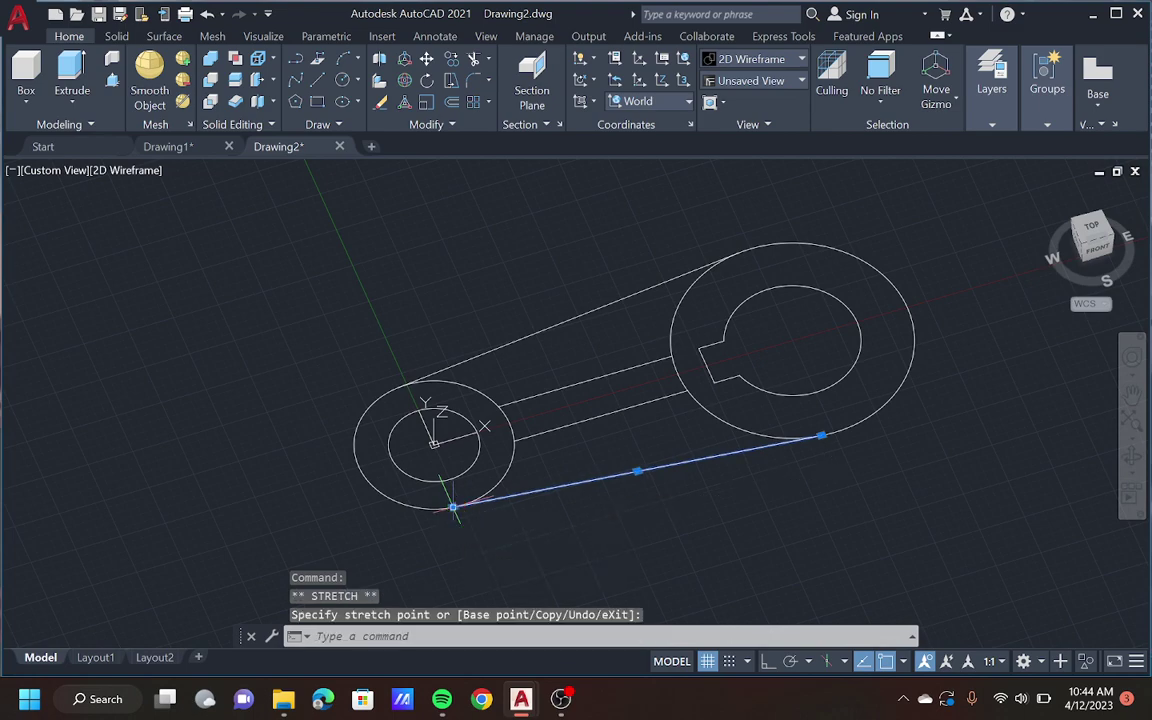
{"action": "key", "text": "Escape"}
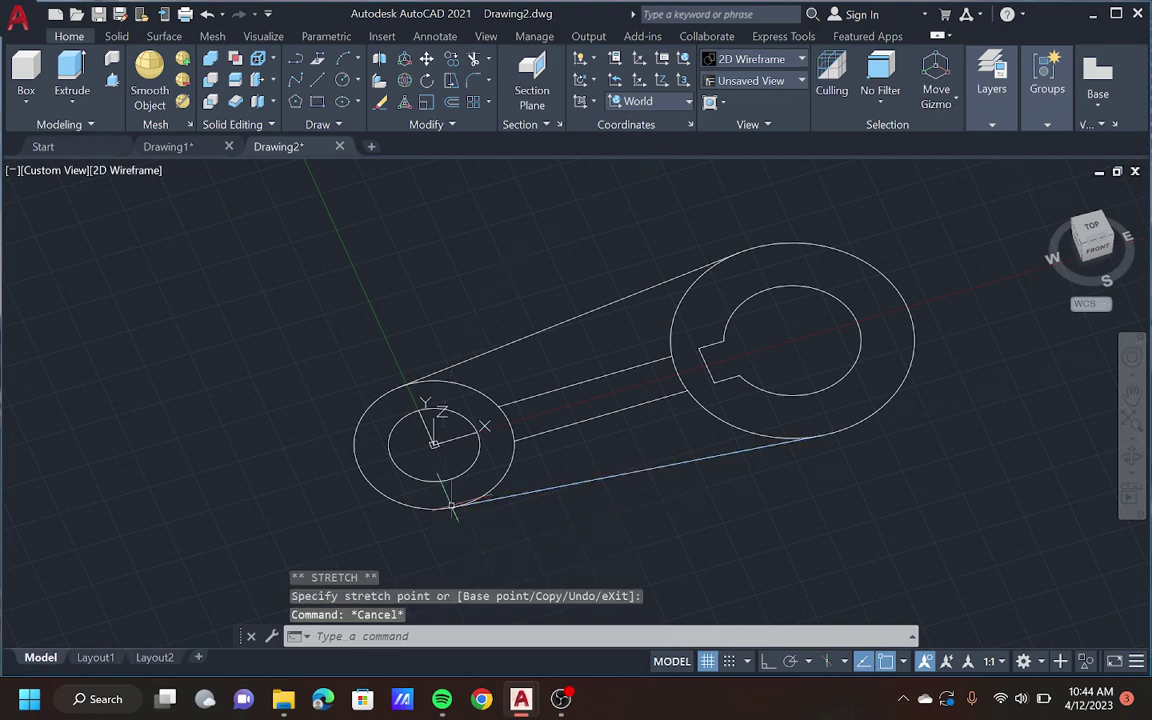
Step: Examine the junctions where the central bar lines meet the small and large outer circles for gaps in the profile
{"action": "left_click", "coordinate": [112, 80]}
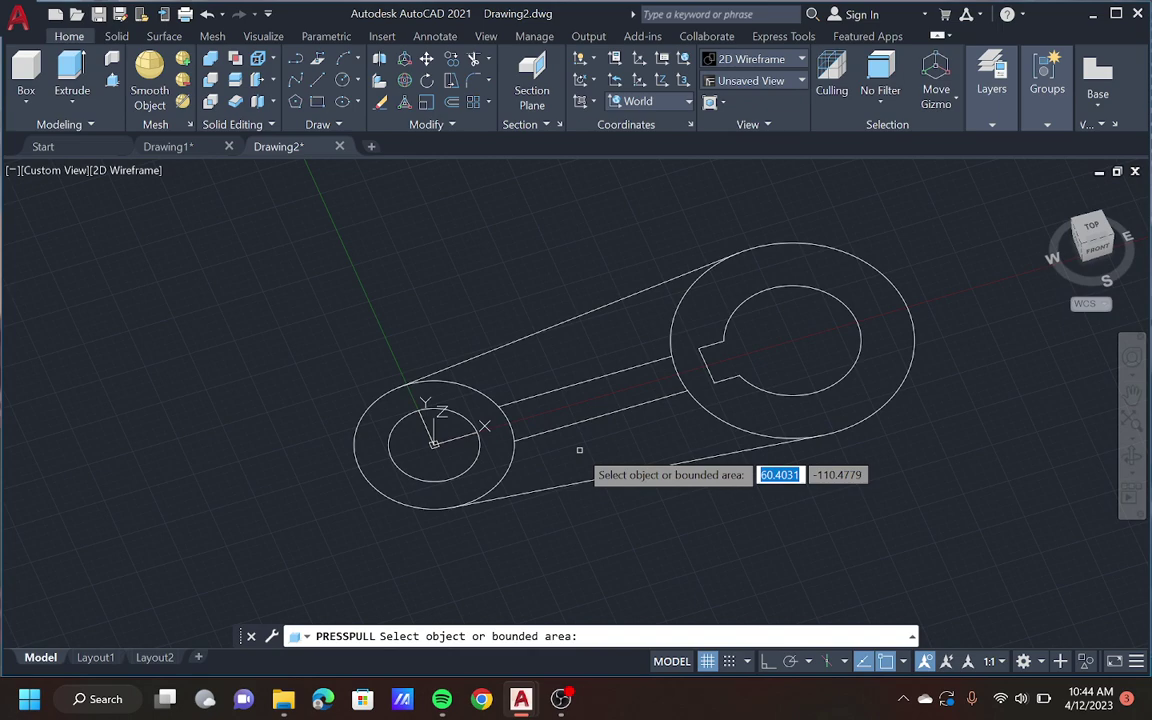
{"action": "key", "text": "Return"}
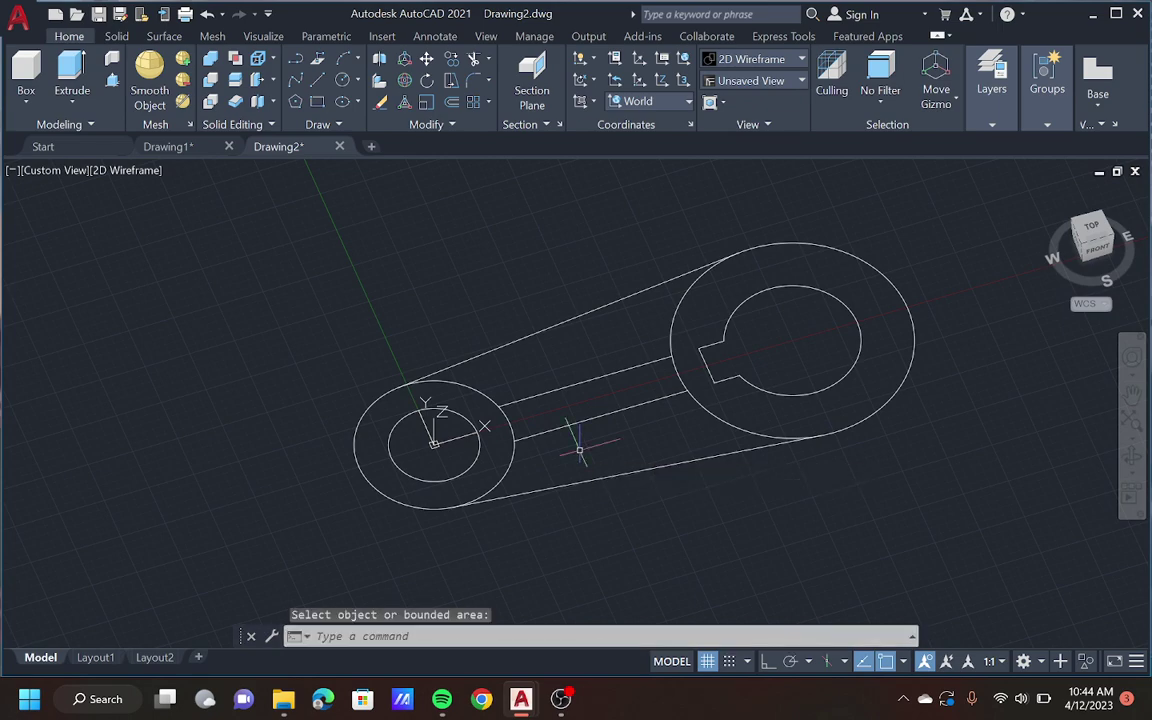
{"action": "left_click", "coordinate": [1101, 230]}
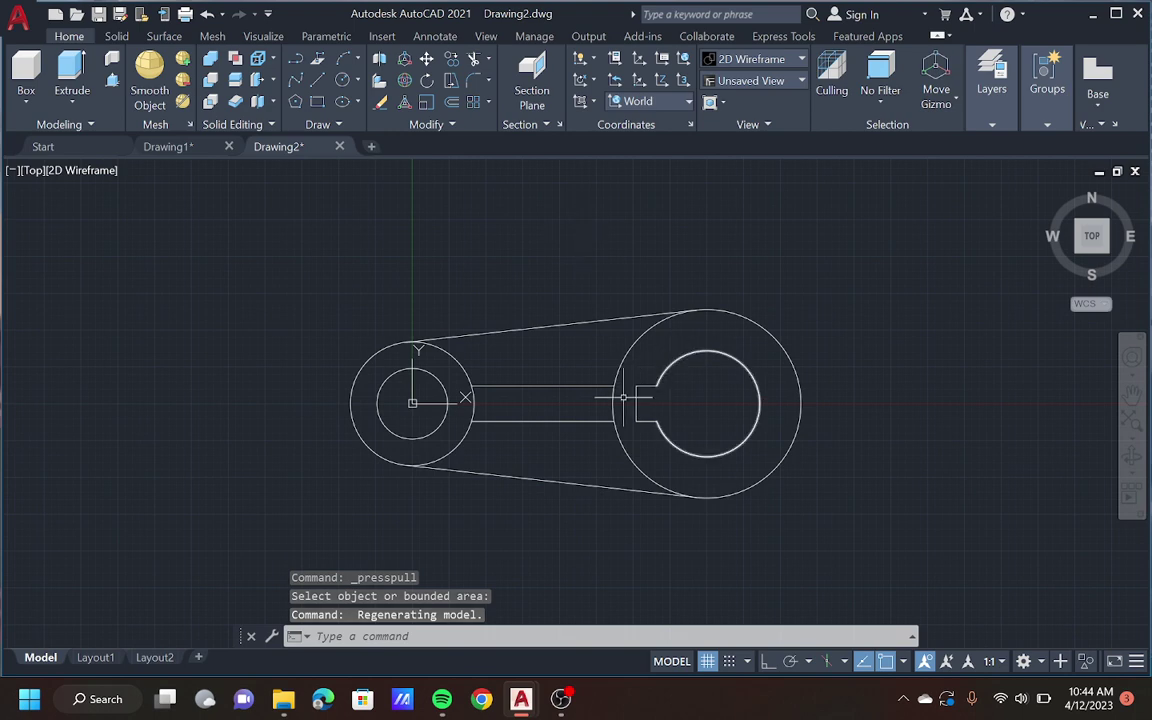
{"action": "scroll", "coordinate": [466, 406], "scroll_direction": "up", "scroll_amount": 5}
{"action": "scroll", "coordinate": [511, 450], "scroll_direction": "up", "scroll_amount": 3}
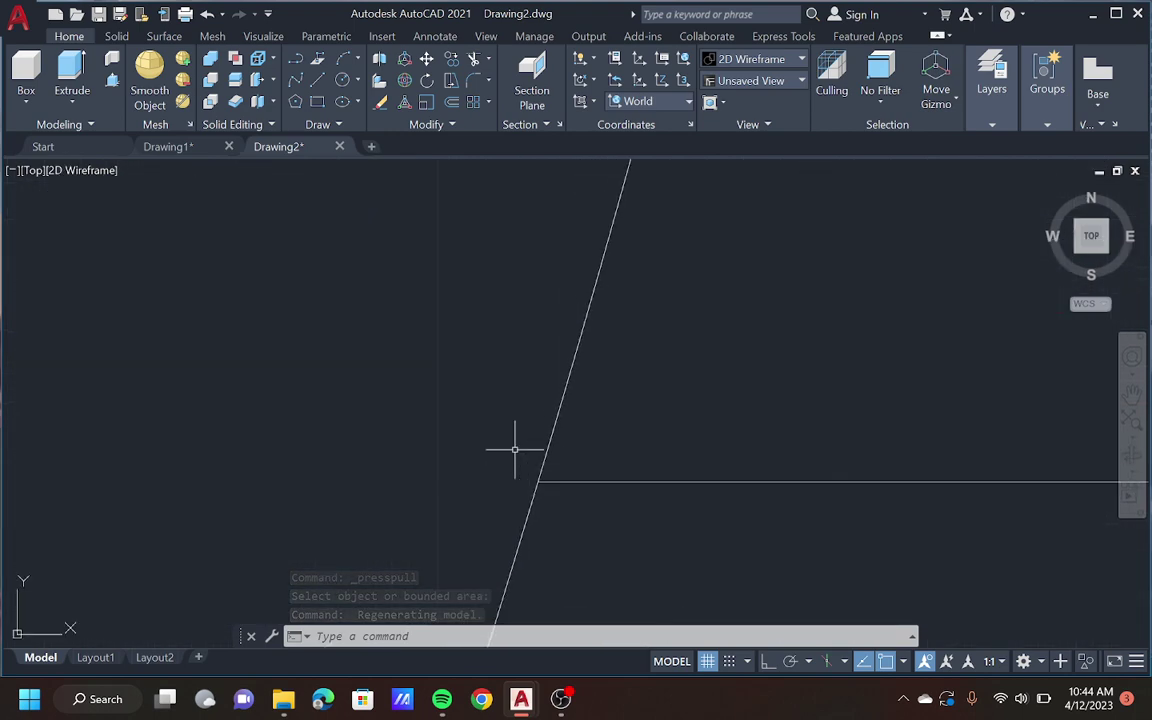
{"action": "scroll", "coordinate": [546, 466], "scroll_direction": "up", "scroll_amount": 3}
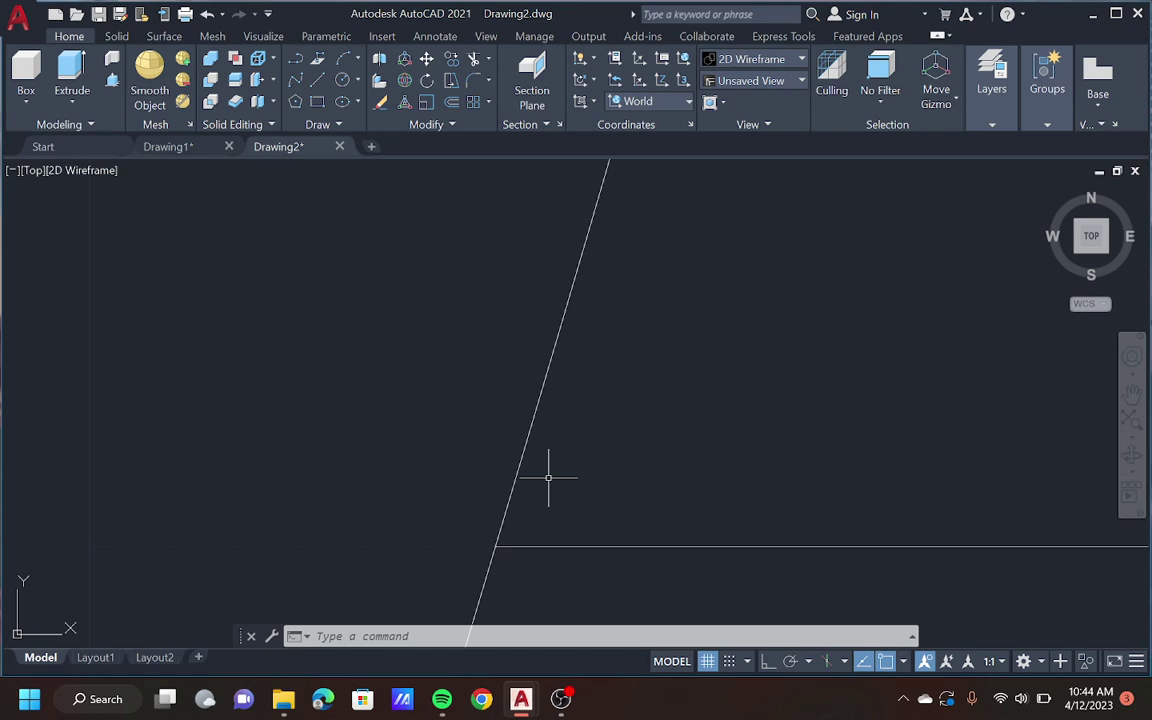
{"action": "scroll", "coordinate": [548, 478], "scroll_direction": "down", "scroll_amount": 10}
{"action": "scroll", "coordinate": [622, 442], "scroll_direction": "up", "scroll_amount": 10}
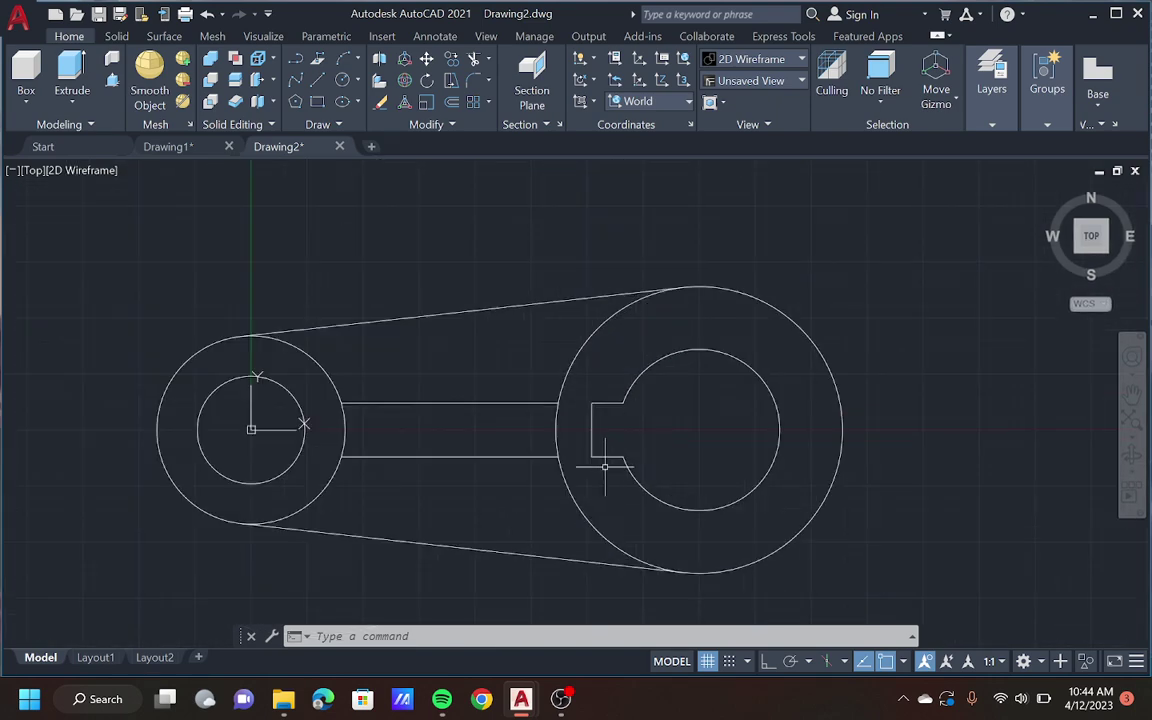
{"action": "scroll", "coordinate": [553, 459], "scroll_direction": "down", "scroll_amount": 2}
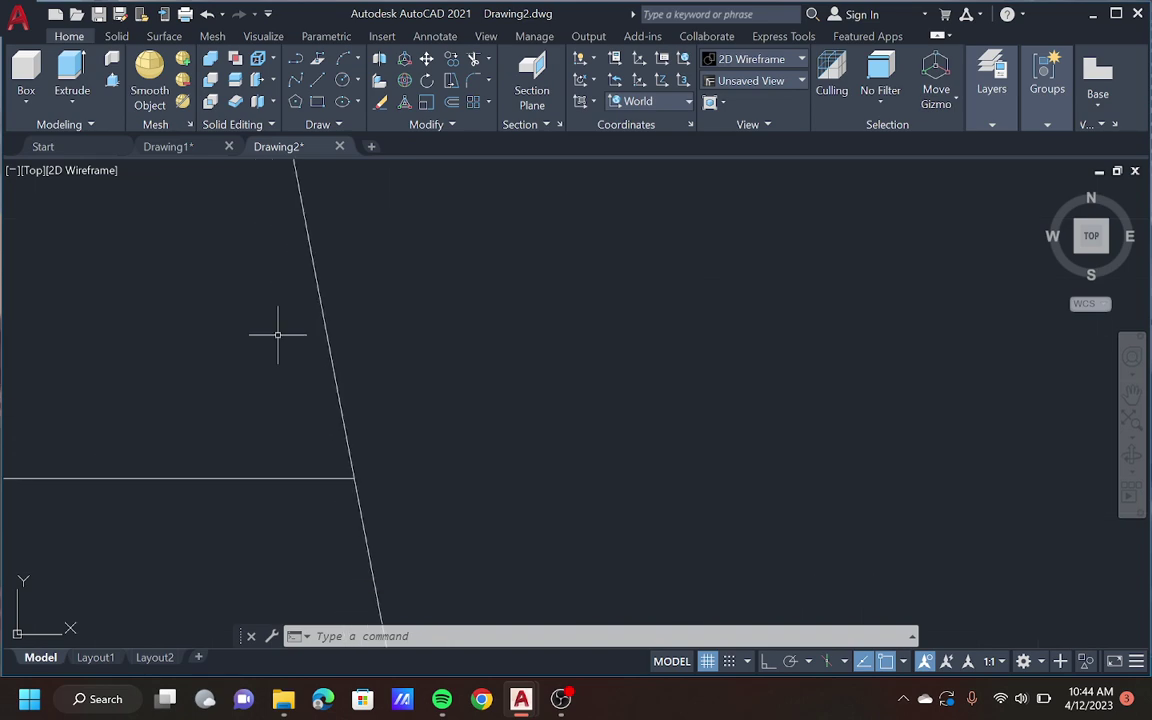
{"action": "scroll", "coordinate": [358, 494], "scroll_direction": "down", "scroll_amount": 3}
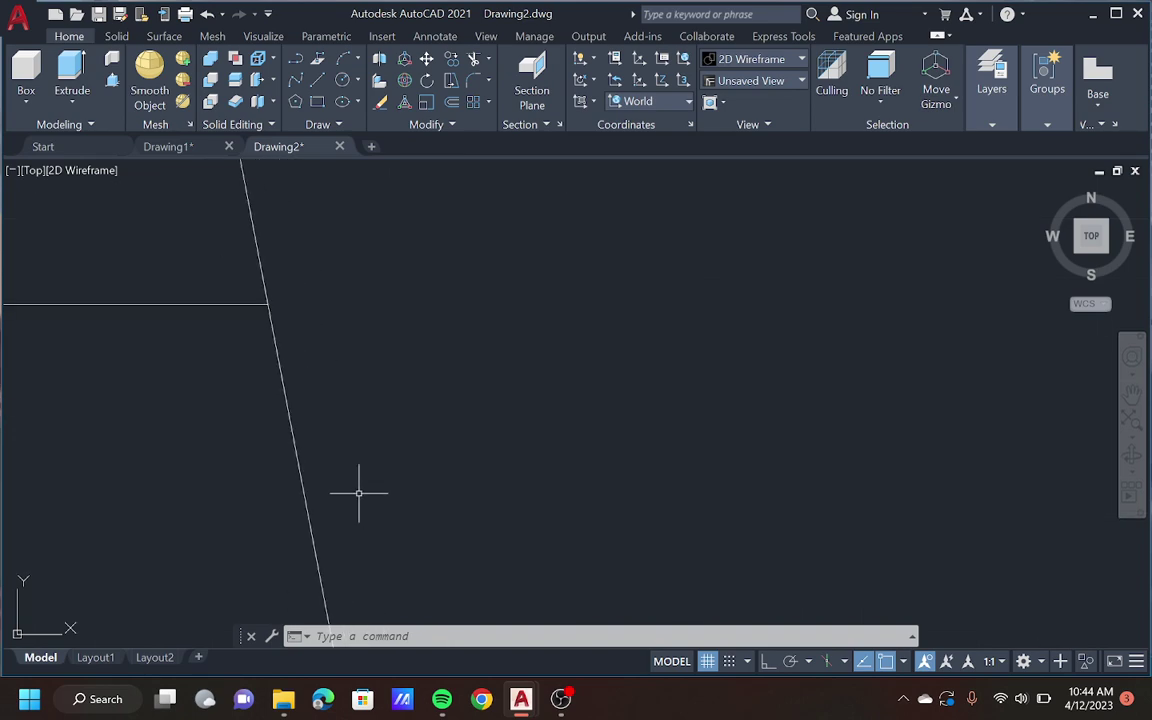
{"action": "scroll", "coordinate": [358, 493], "scroll_direction": "down", "scroll_amount": 3}
{"action": "scroll", "coordinate": [358, 492], "scroll_direction": "up", "scroll_amount": 10}
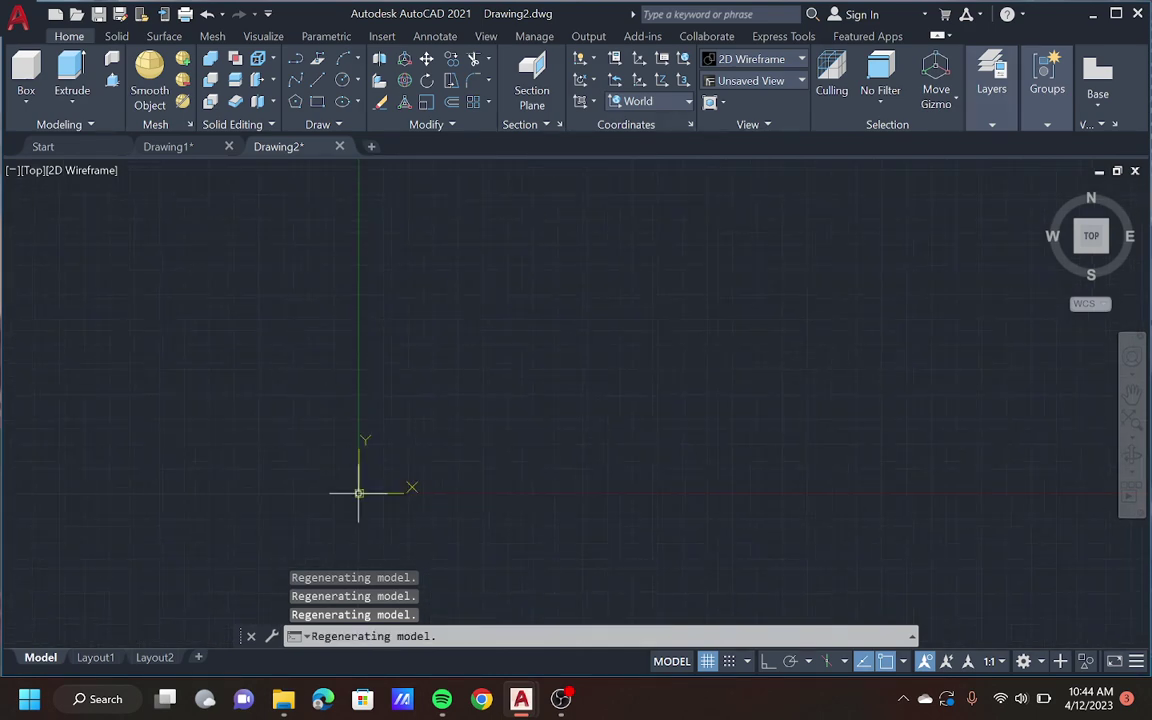
{"action": "left_click", "coordinate": [1092, 236]}
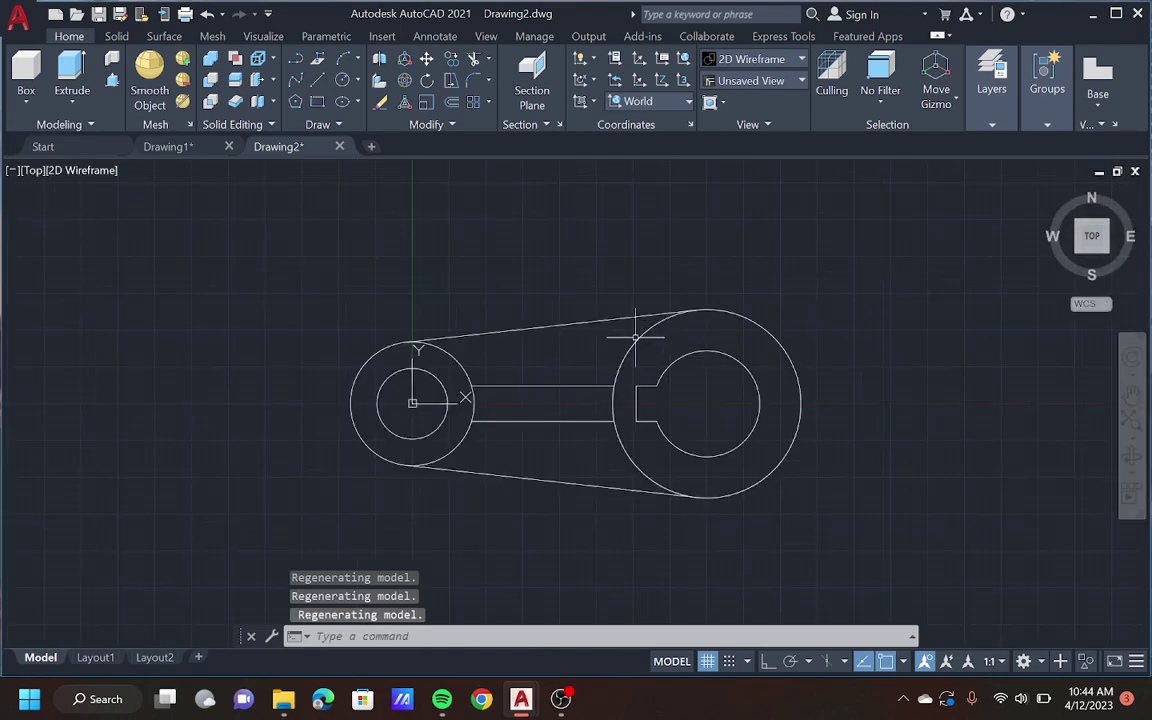
Step: Press-pull the web area between the central bar and the upper outer line to a height of 12
{"action": "left_click_drag", "start_coordinate": [1093, 244], "coordinate": [1079, 260]}
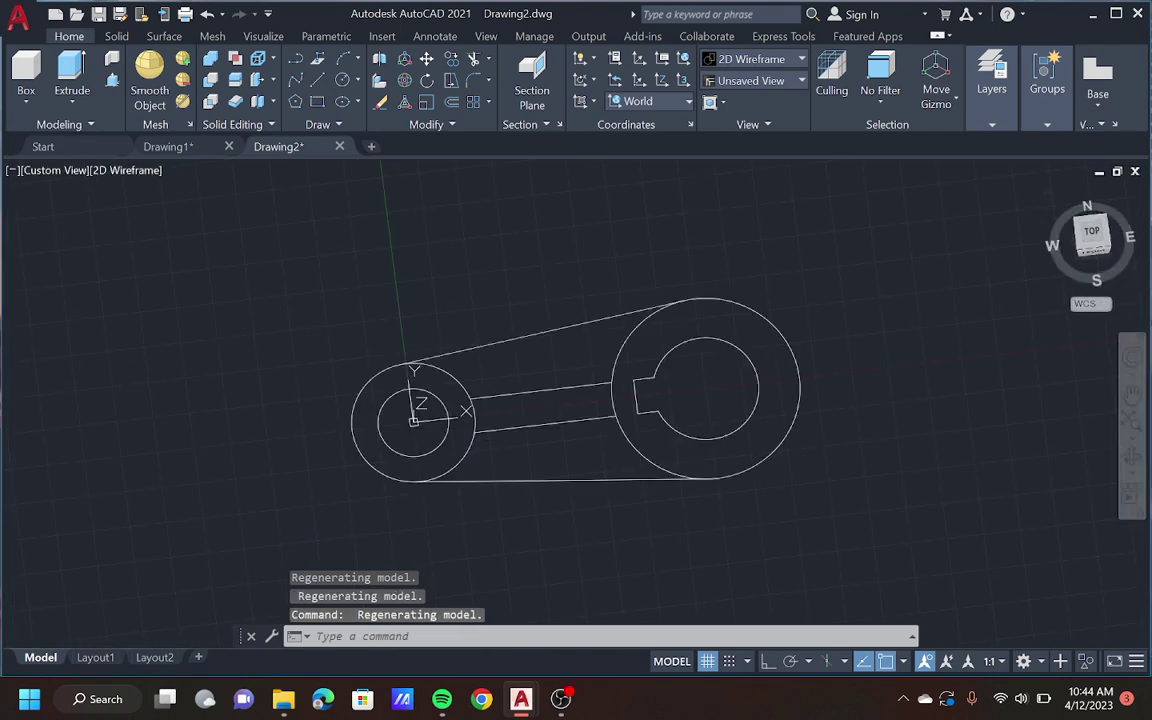
{"action": "left_click", "coordinate": [112, 82]}
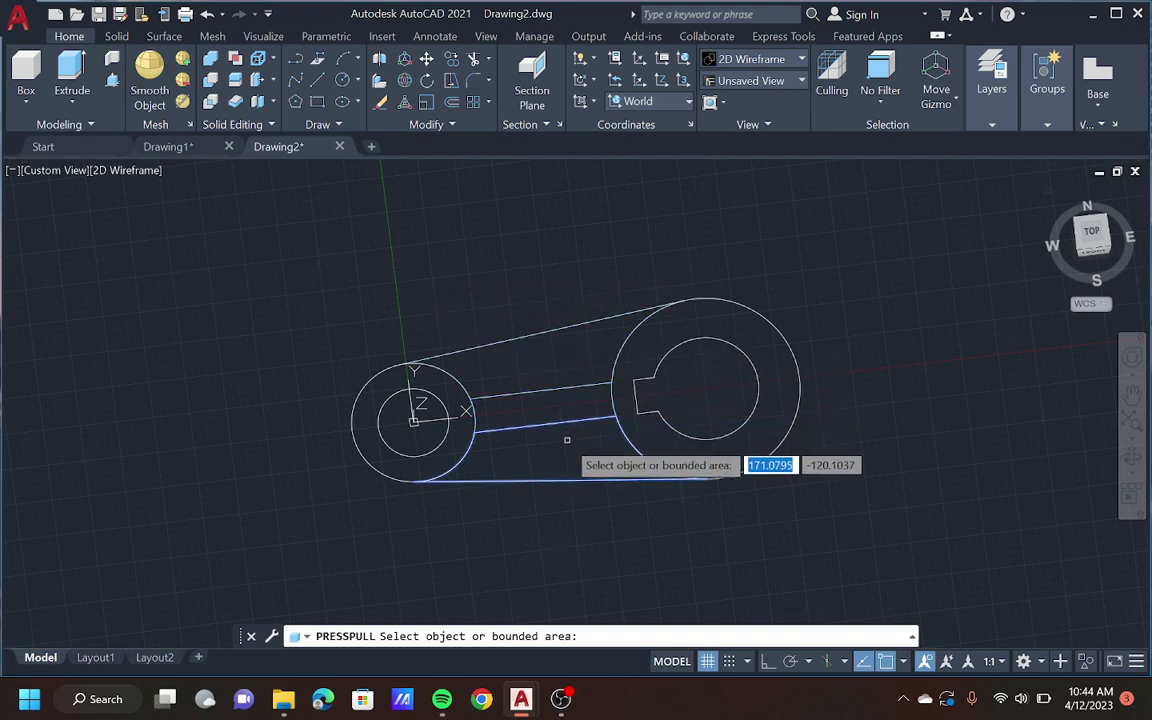
{"action": "double_click", "coordinate": [567, 440]}
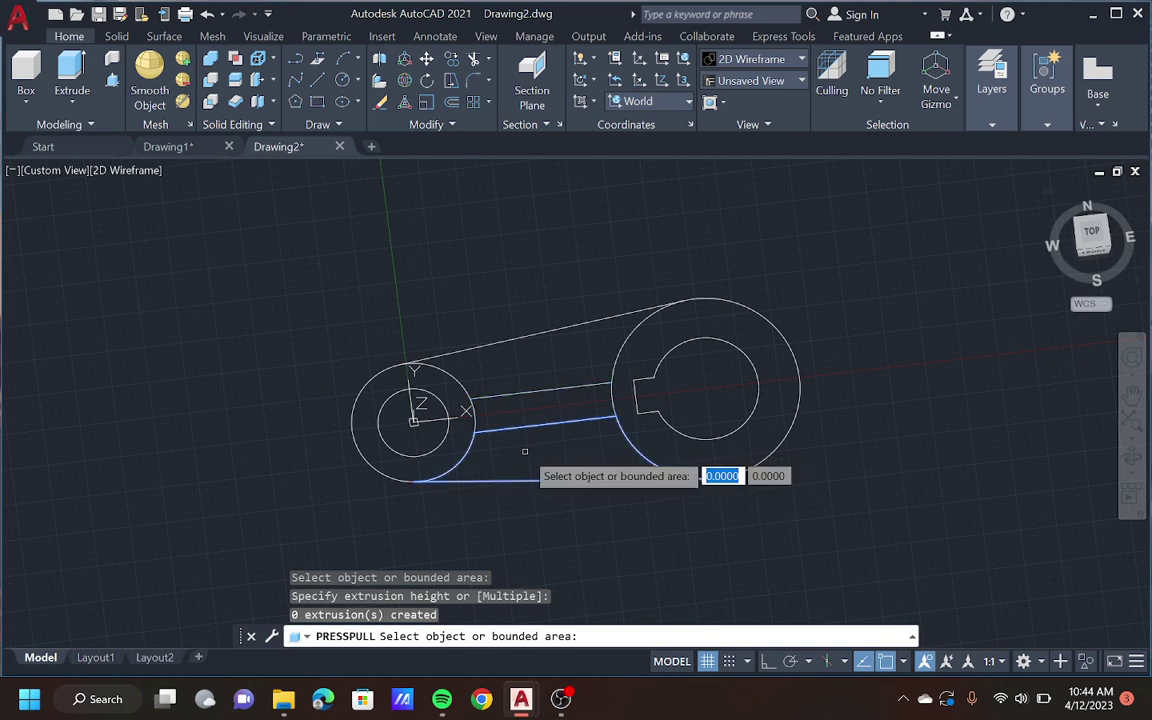
{"action": "left_click", "coordinate": [497, 355]}
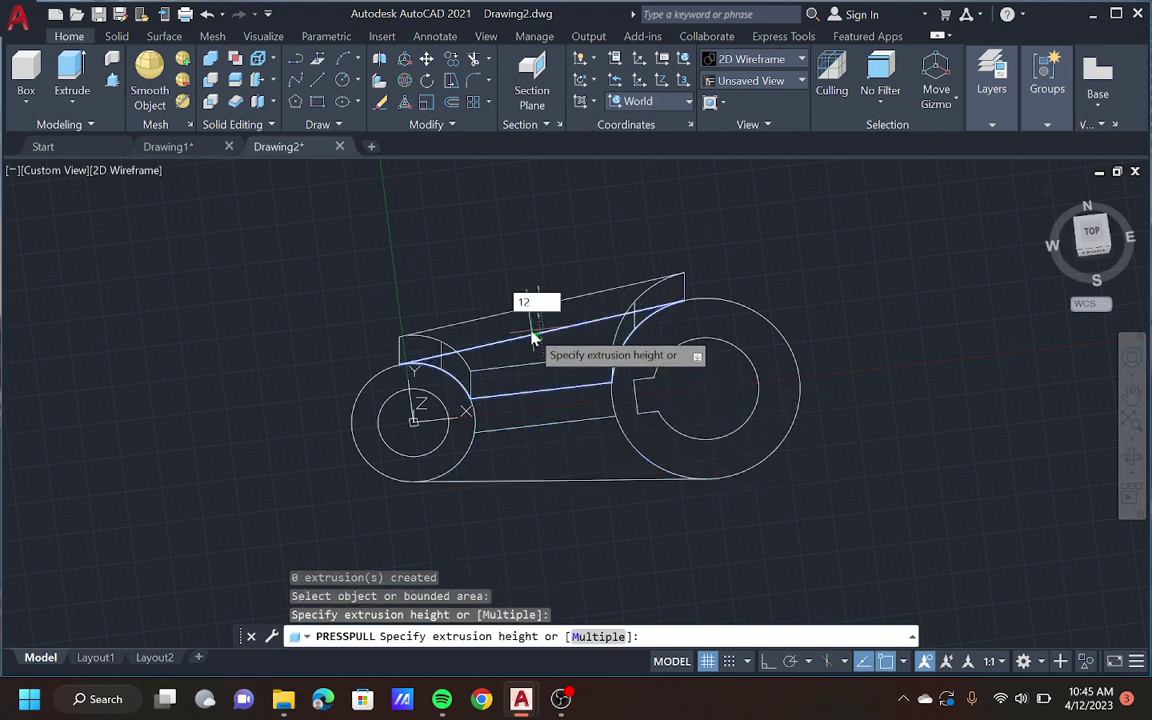
{"action": "type", "text": "12"}
{"action": "key", "text": "Return"}
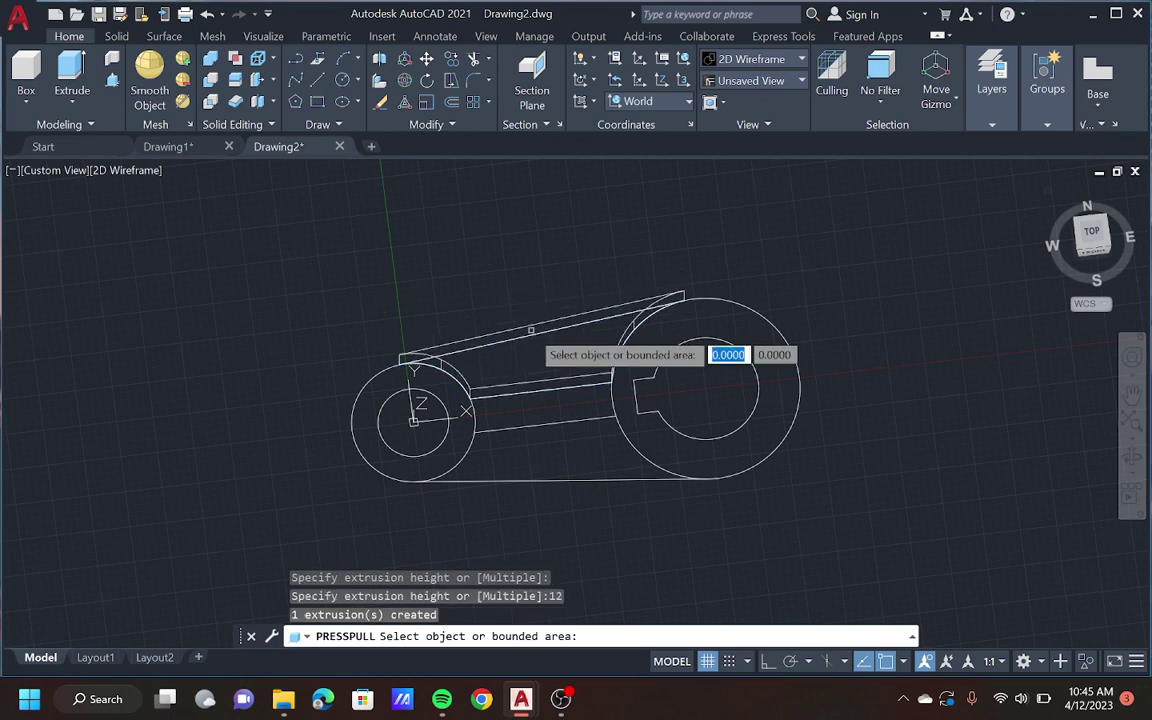
Step: Press-pull the small ring to a height of 24 and the large keyed ring to 36
{"action": "left_click", "coordinate": [461, 427]}
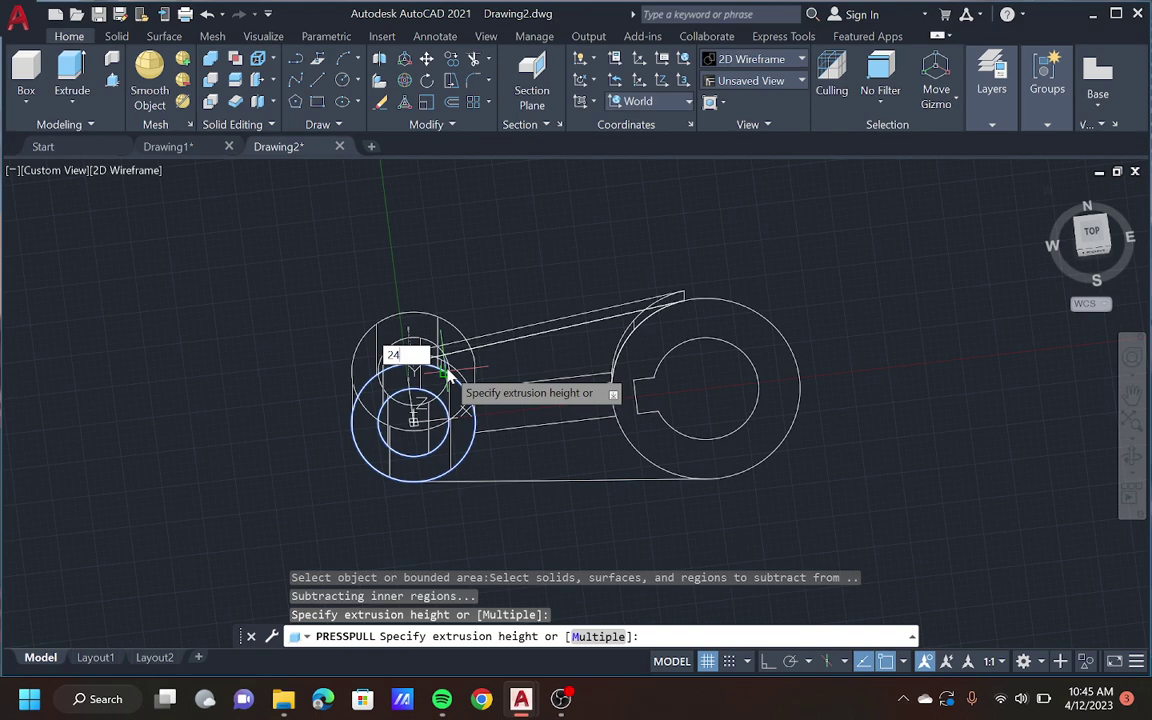
{"action": "key", "text": "Return"}
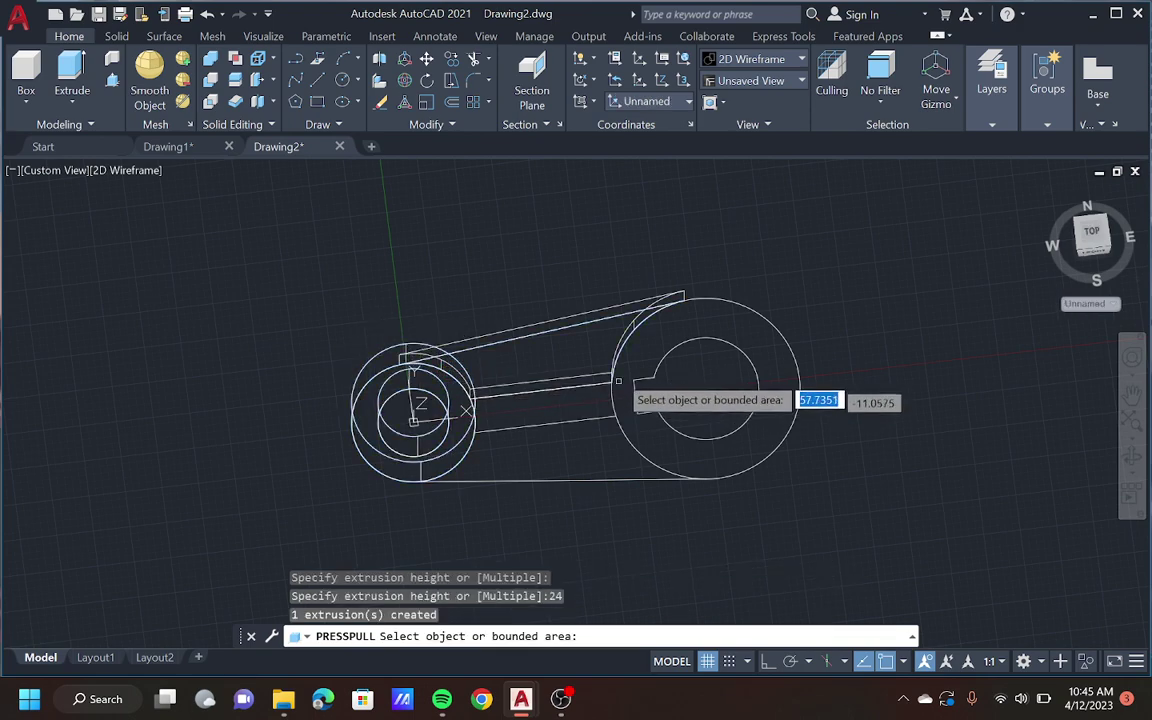
{"action": "left_click", "coordinate": [640, 351]}
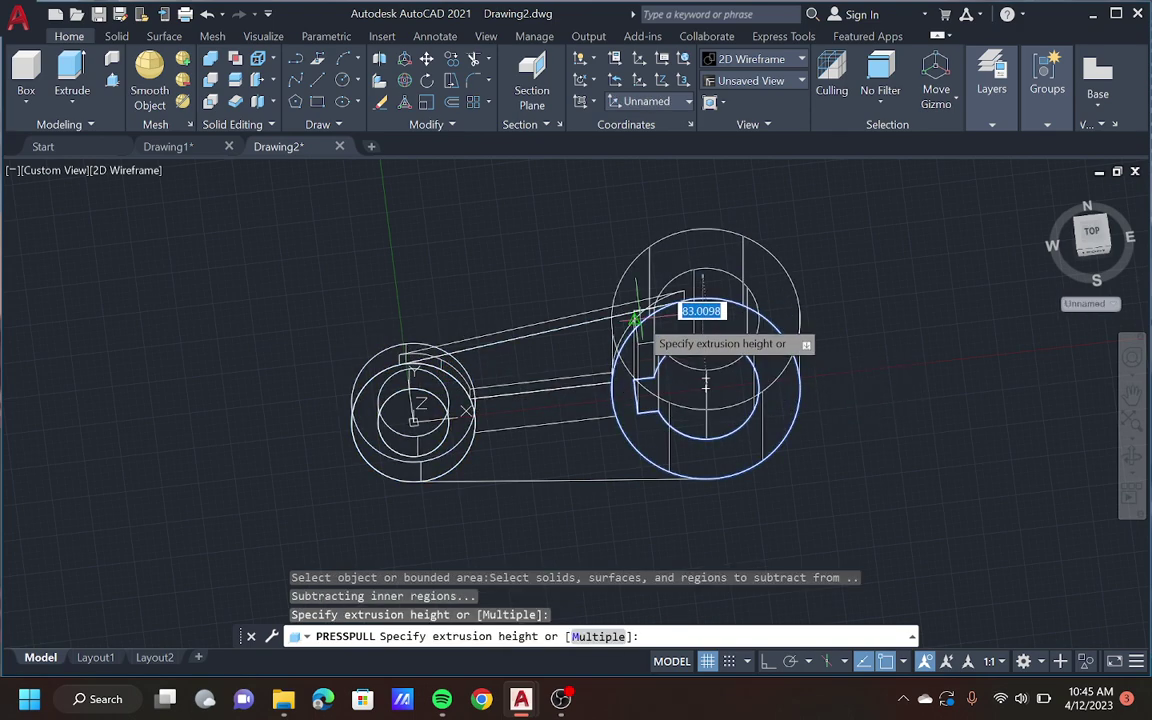
{"action": "type", "text": "36"}
{"action": "key", "text": "Return"}
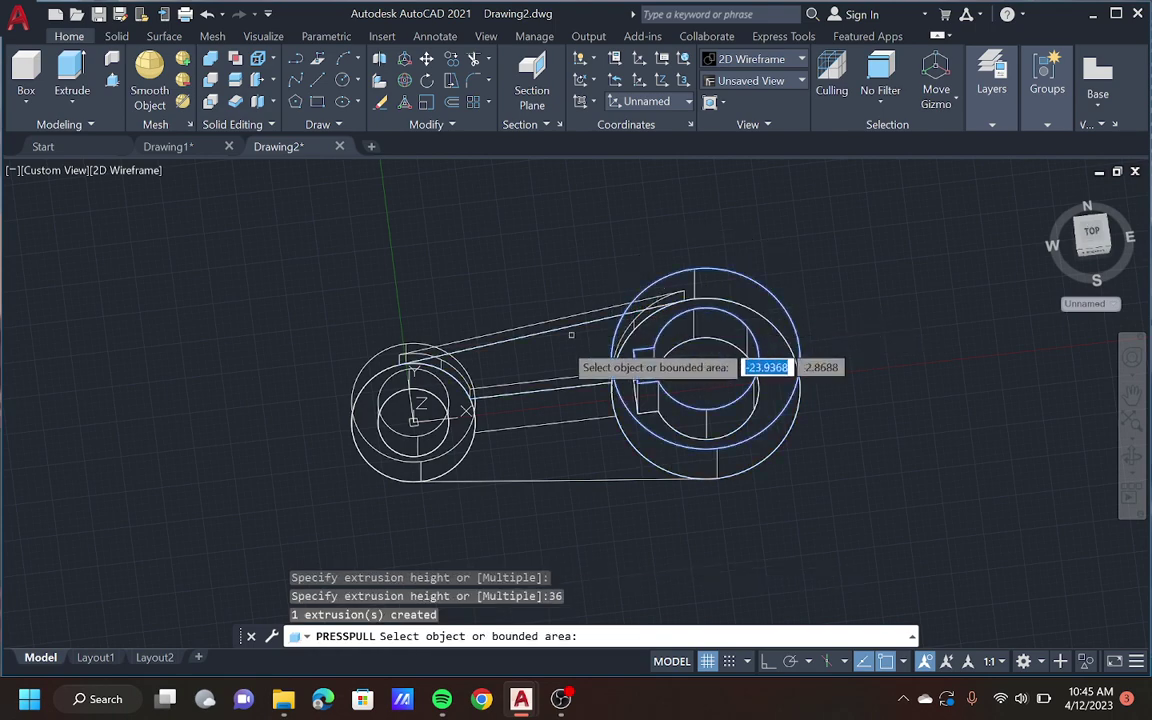
Step: Press-pull the central bar area between the two rings to a height of 36
{"action": "left_click", "coordinate": [536, 403]}
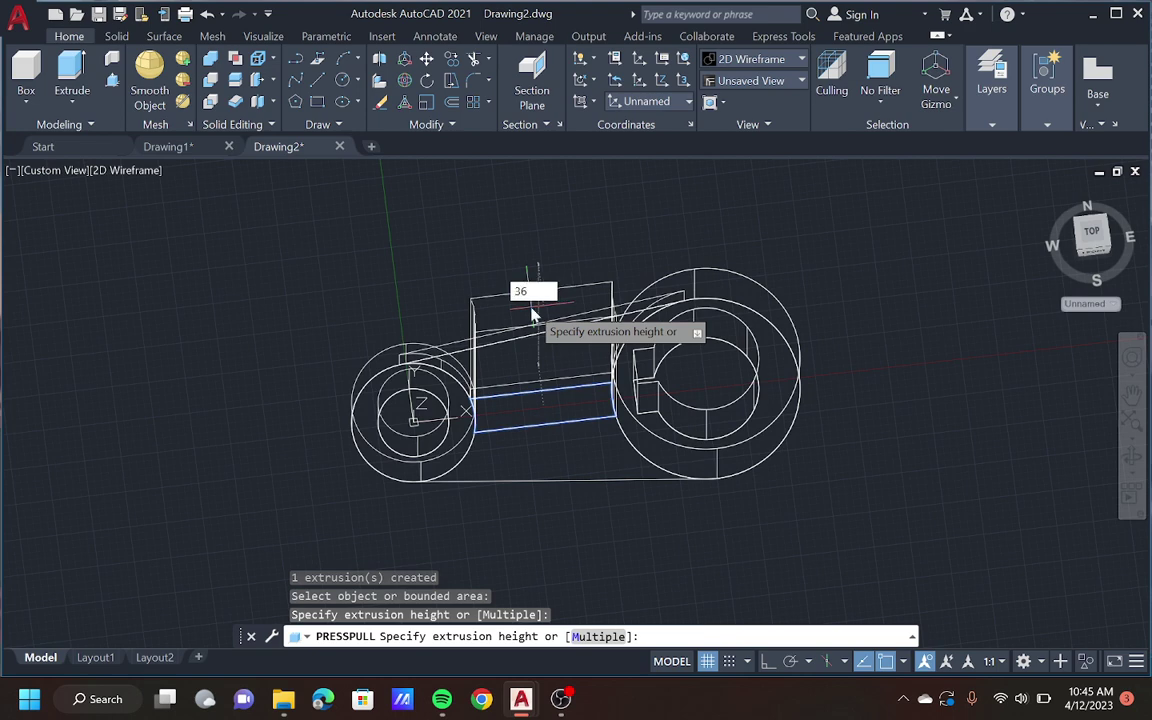
{"action": "type", "text": "36"}
{"action": "key", "text": "Return"}
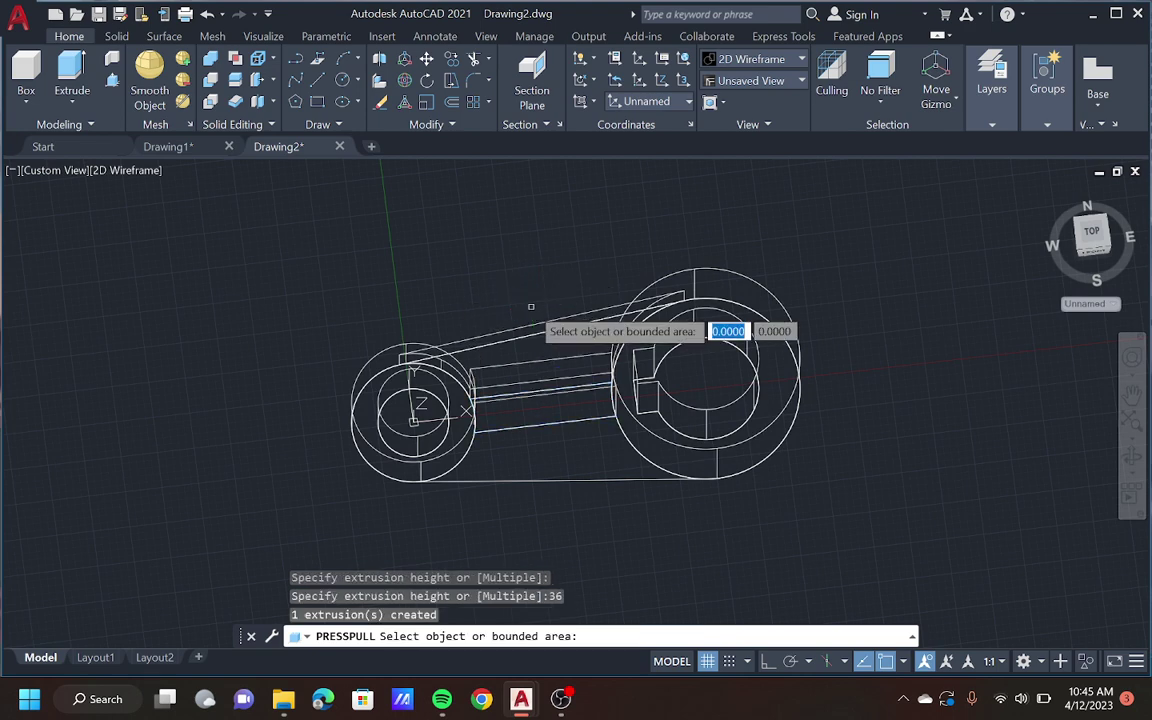
Step: Try to press-pull the web area between the central bar and the lower outer line
{"action": "double_click", "coordinate": [540, 450]}
{"action": "left_click", "coordinate": [541, 455]}
{"action": "left_click", "coordinate": [541, 455]}
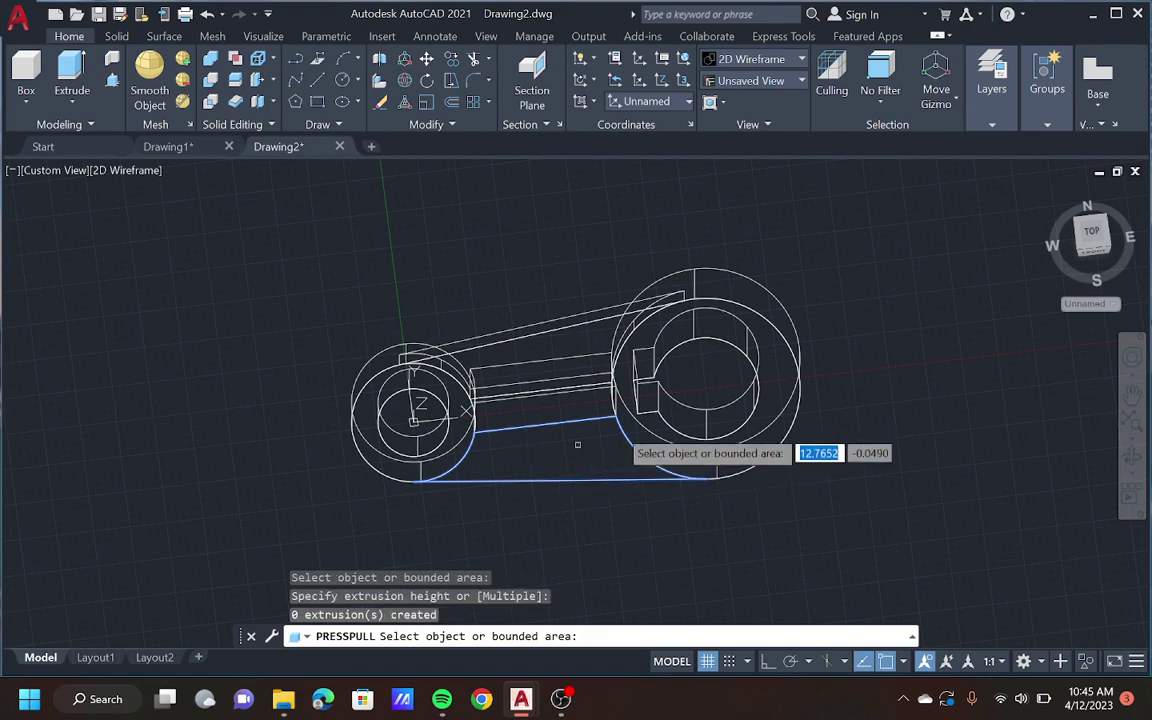
{"action": "left_click_drag", "start_coordinate": [1097, 243], "coordinate": [1055, 270]}
{"action": "double_click", "coordinate": [529, 452]}
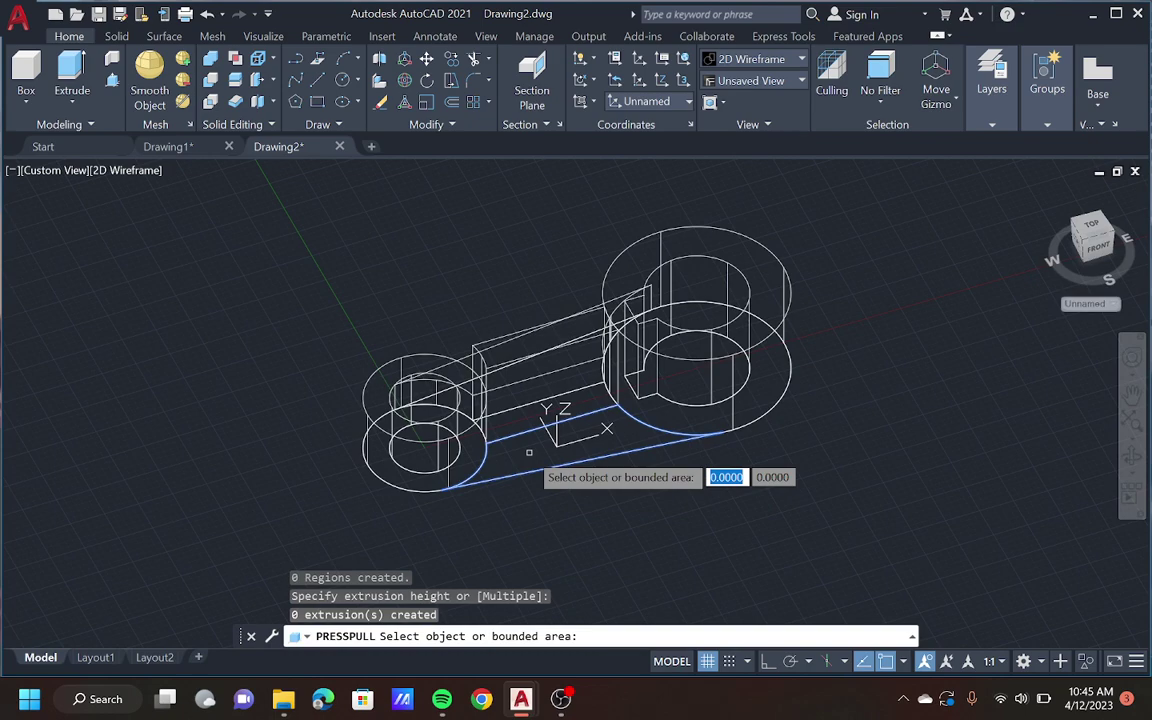
{"action": "left_click", "coordinate": [529, 452]}
{"action": "left_click", "coordinate": [529, 452]}
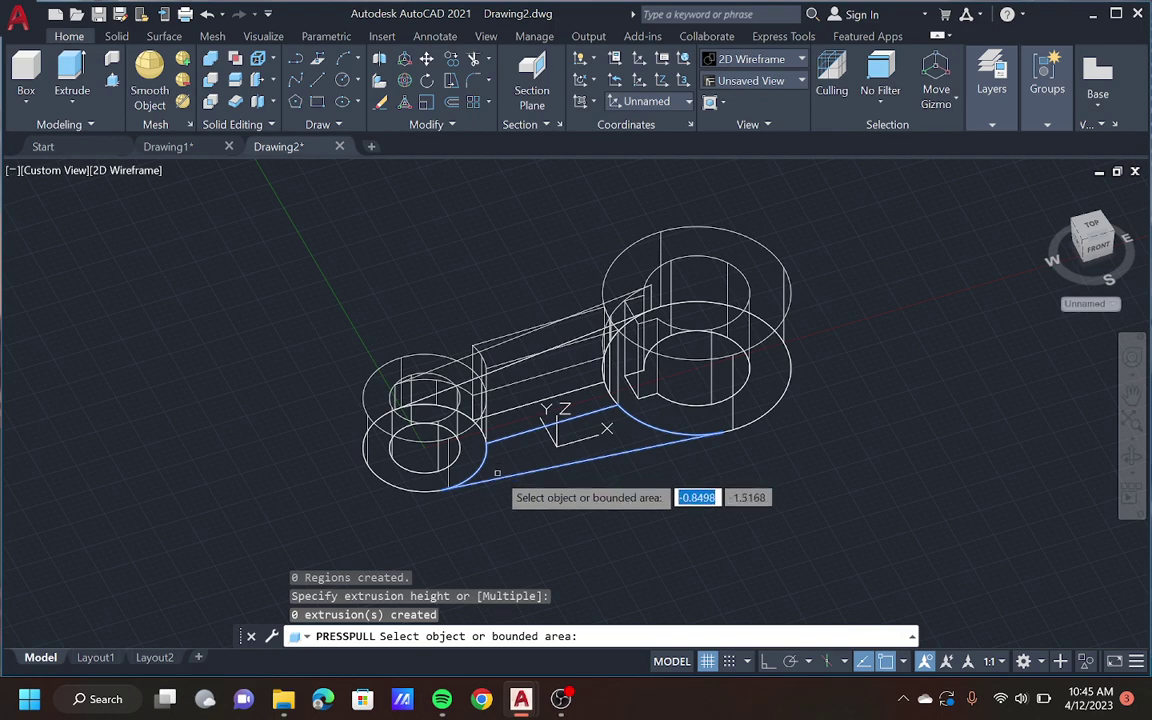
{"action": "scroll", "coordinate": [516, 478], "scroll_direction": "down", "scroll_amount": 4}
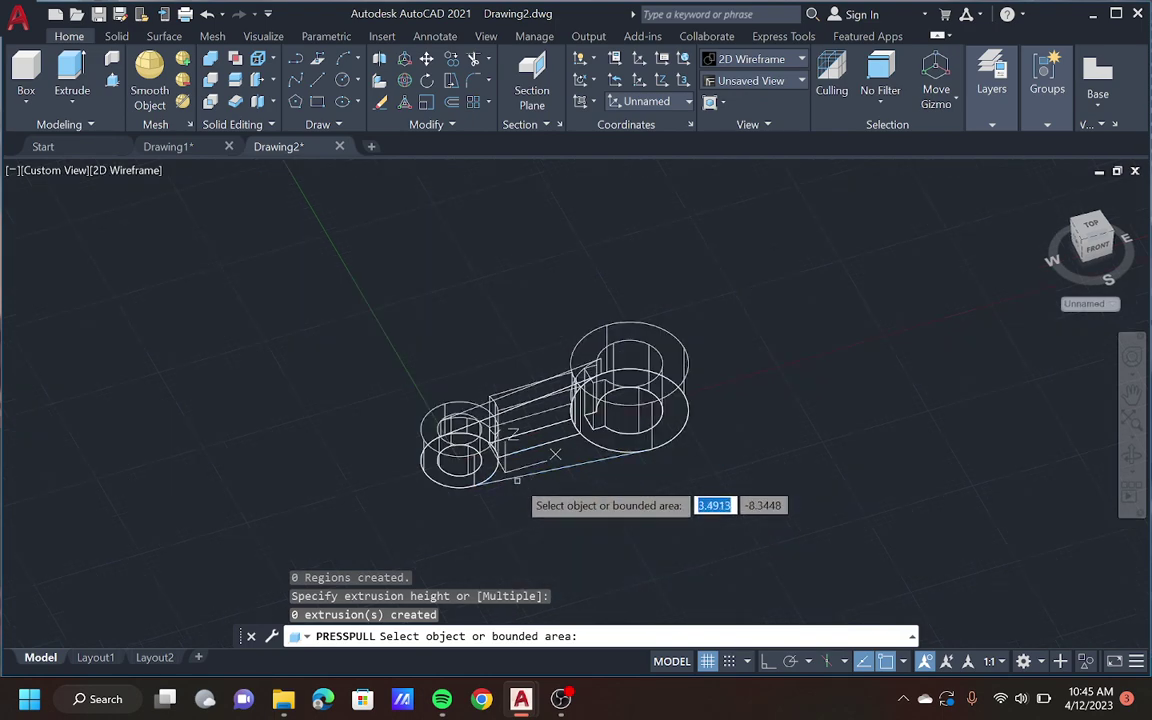
{"action": "scroll", "coordinate": [523, 467], "scroll_direction": "up", "scroll_amount": 4}
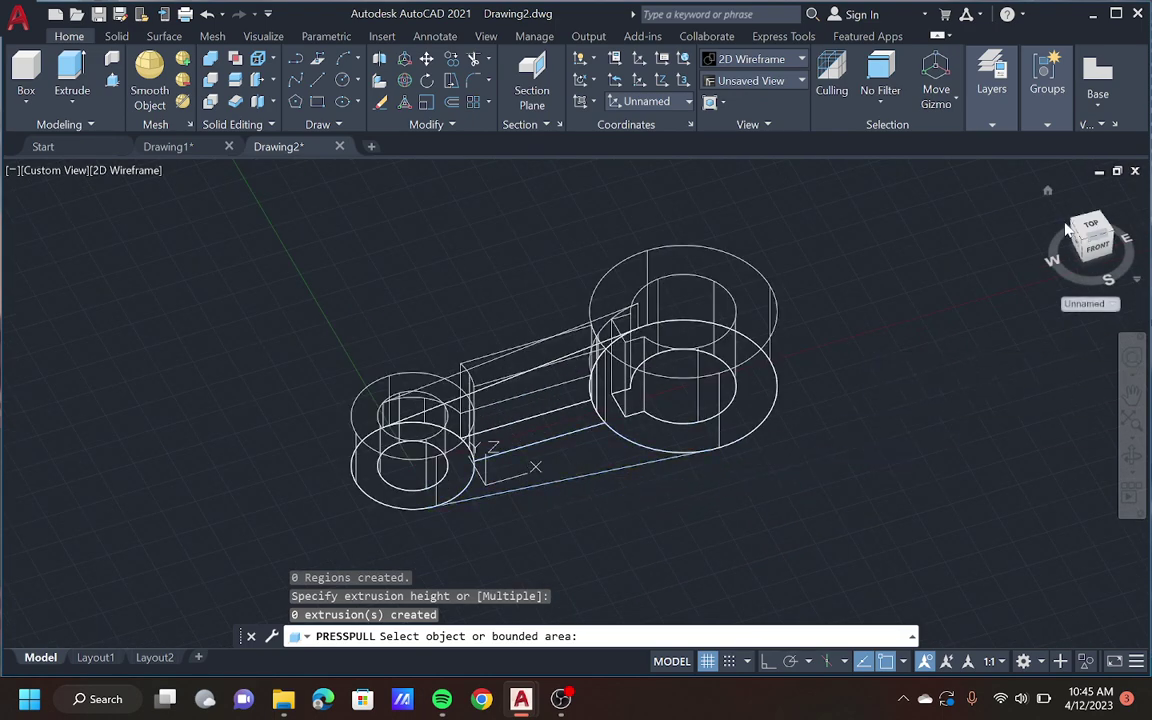
{"action": "left_click_drag", "start_coordinate": [1091, 227], "coordinate": [1103, 275]}
{"action": "key", "text": "Return"}
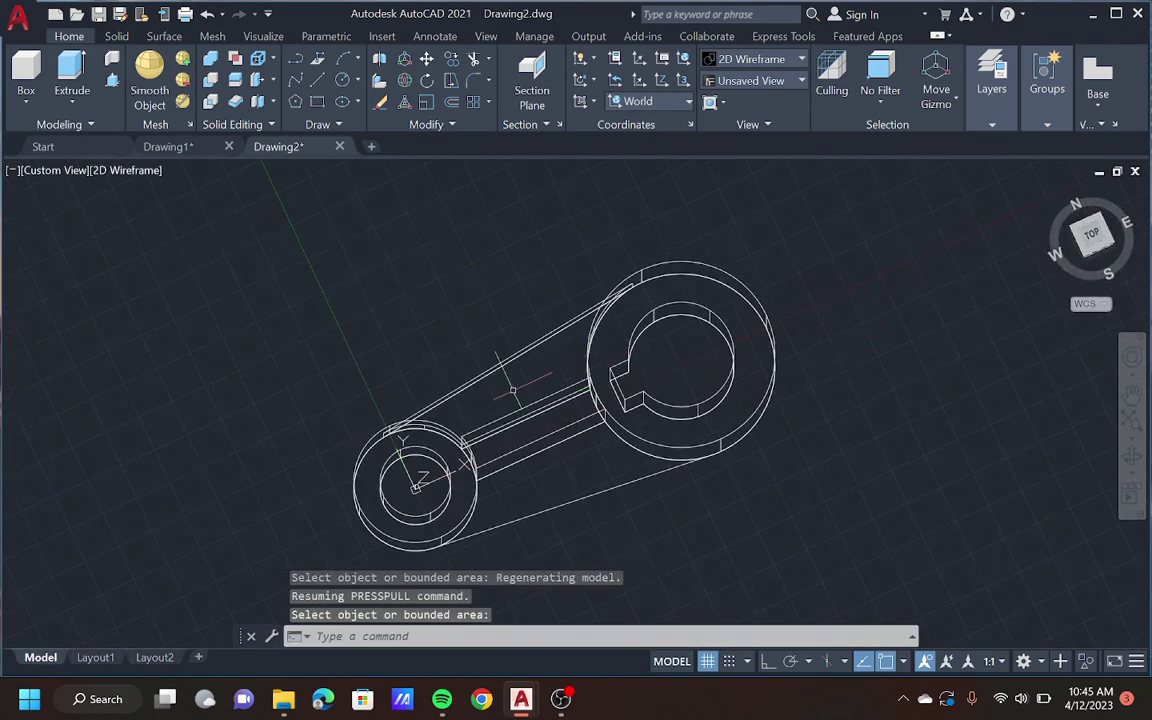
Step: Mirror the extruded upper web across the horizontal centreline of the arm, keeping the source object
{"action": "left_click", "coordinate": [462, 351]}
{"action": "left_click", "coordinate": [506, 362]}
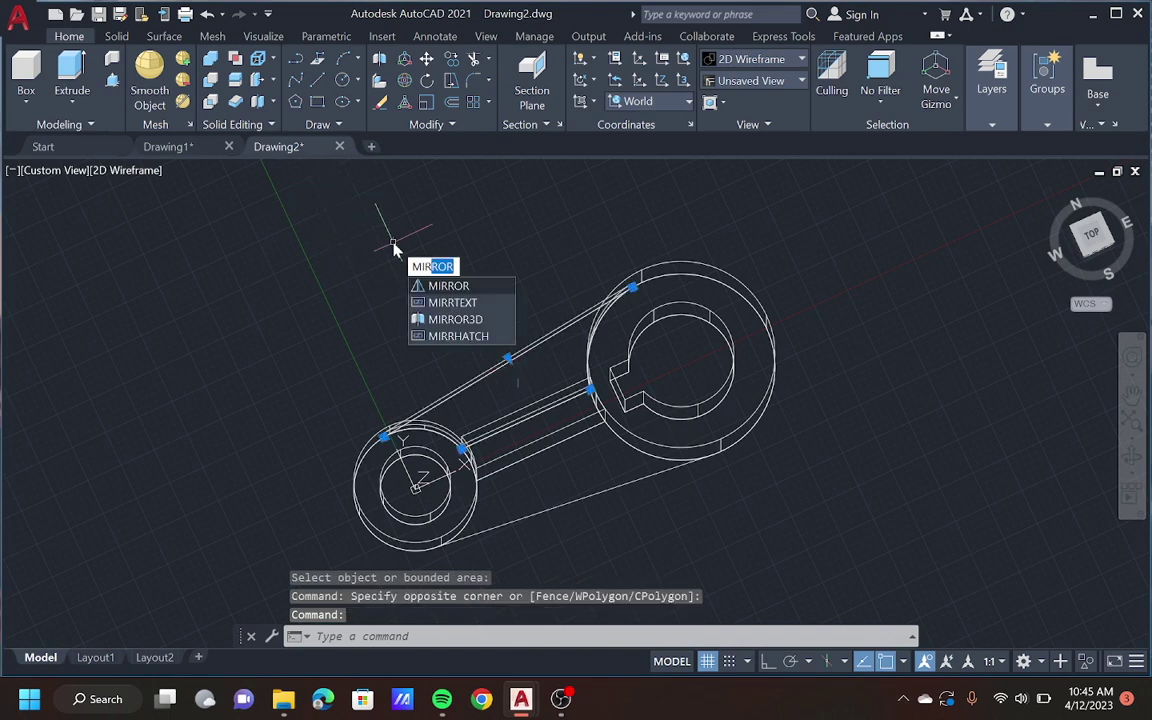
{"action": "key", "text": "Return"}
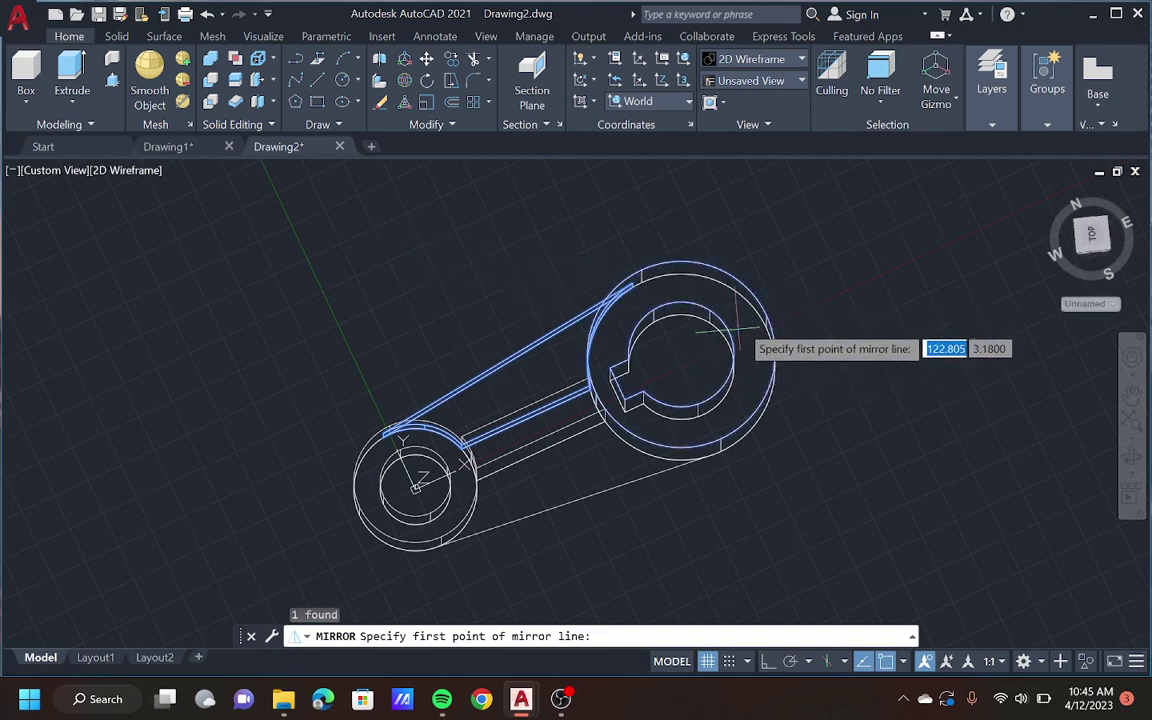
{"action": "left_click", "coordinate": [1094, 238]}
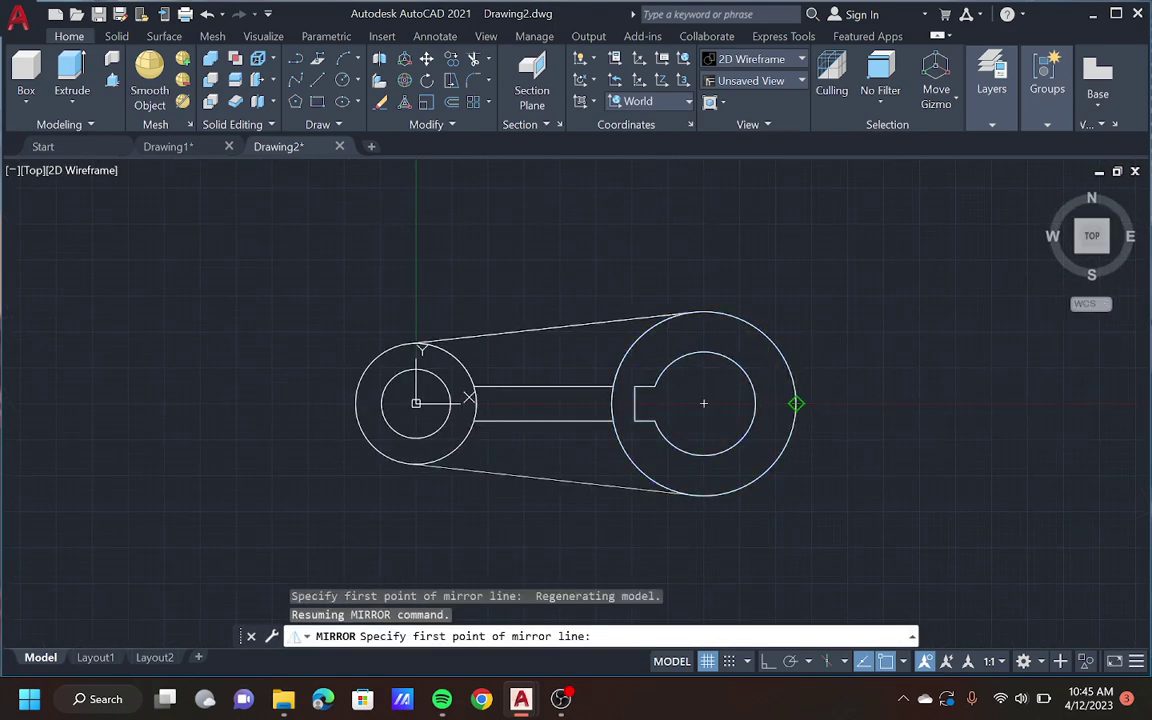
{"action": "left_click", "coordinate": [796, 403]}
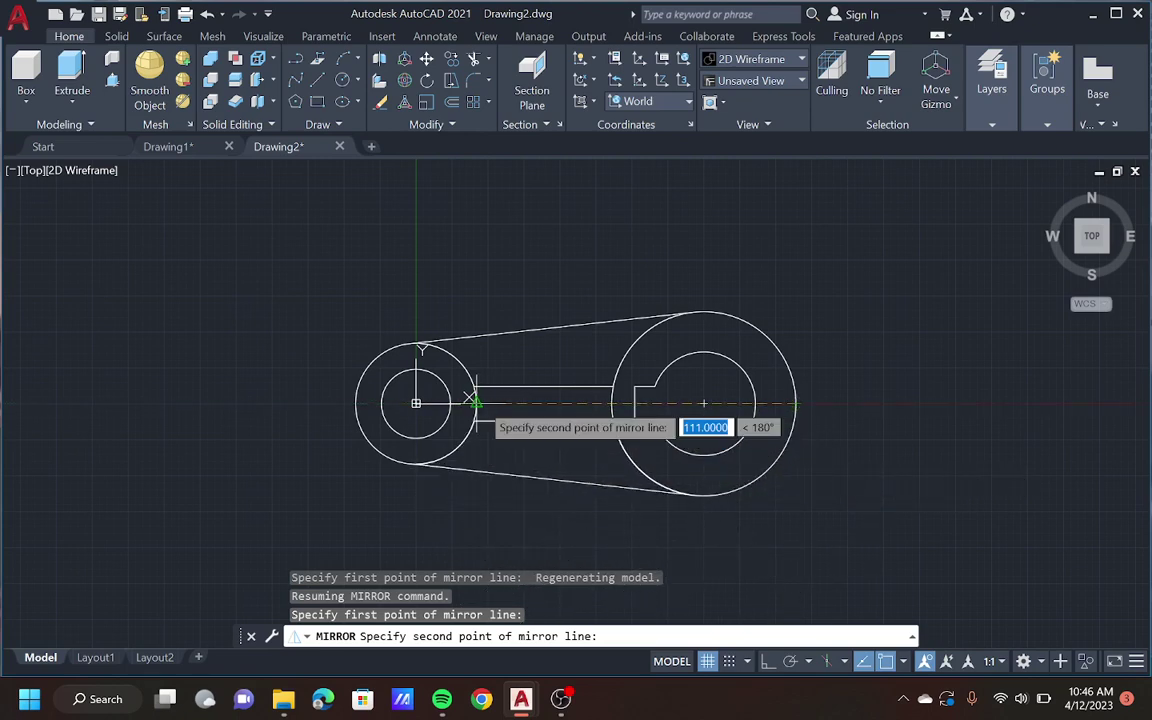
{"action": "left_click", "coordinate": [476, 402]}
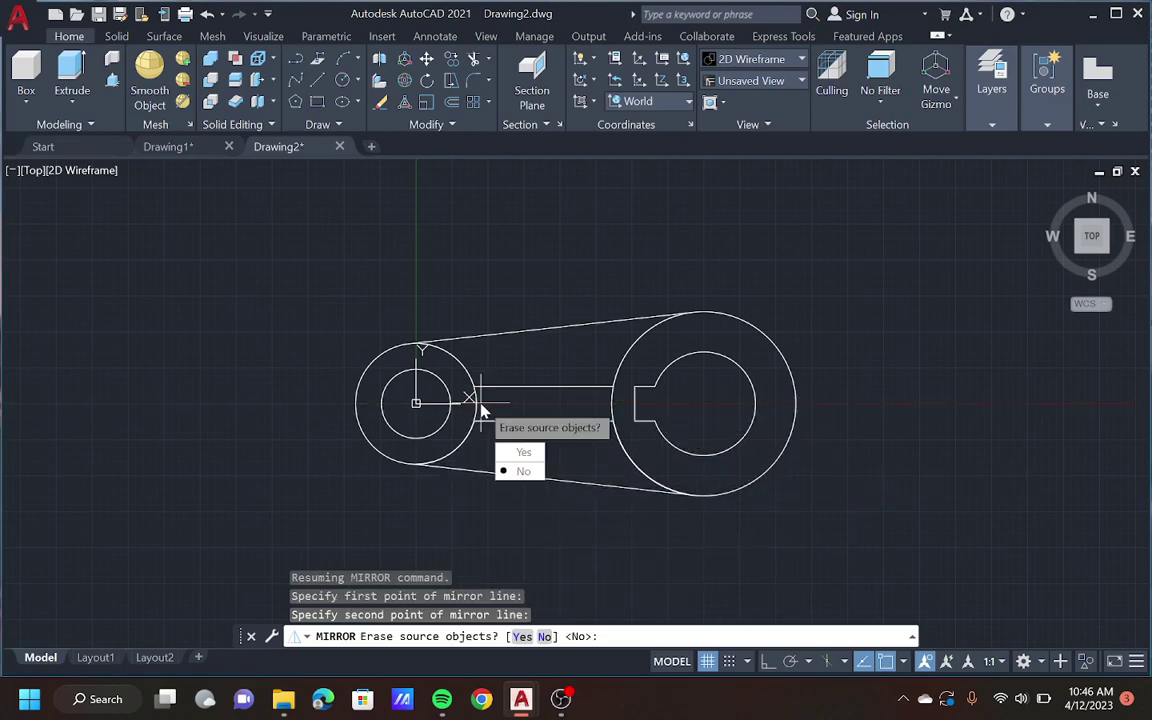
{"action": "left_click", "coordinate": [513, 471]}
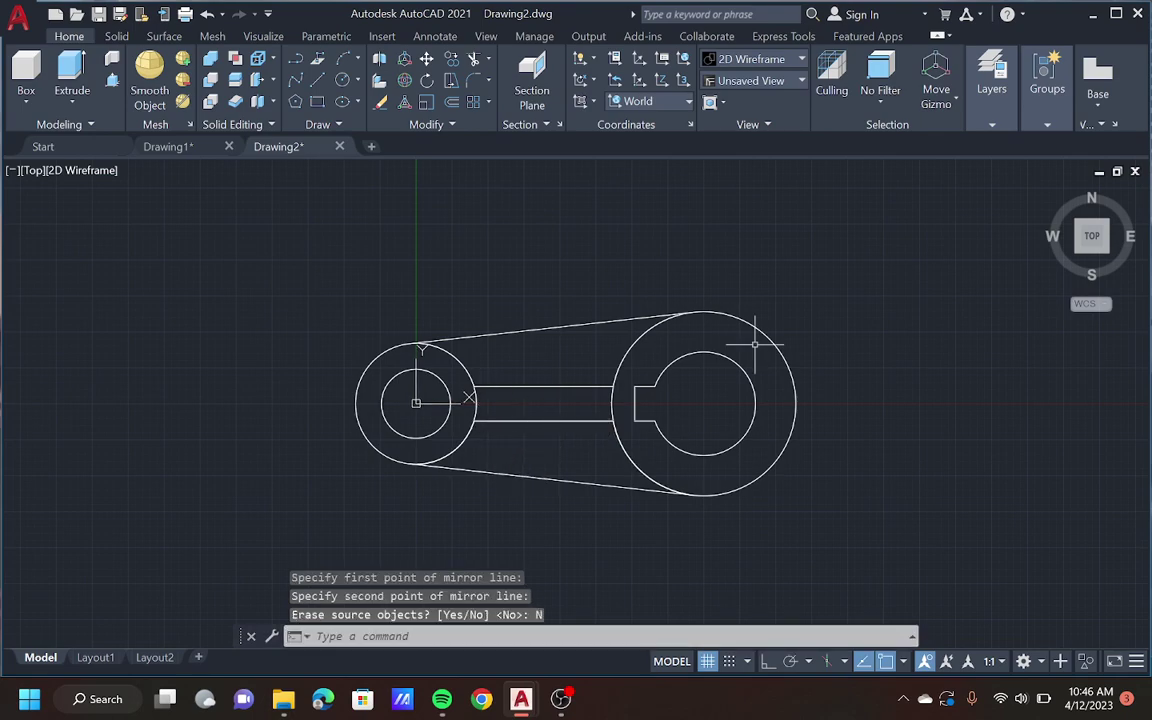
Step: Draw a sloped line from the central bar's top corner at the large ring to its vertical edge at the small ring's top circle
{"action": "left_click_drag", "start_coordinate": [1091, 236], "coordinate": [1093, 250]}
{"action": "mouse_move", "coordinate": [1096, 201]}
{"action": "left_mouse_down"}
{"action": "mouse_move", "coordinate": [8, 222]}
{"action": "mouse_move", "coordinate": [55, 228]}
{"action": "left_mouse_up"}
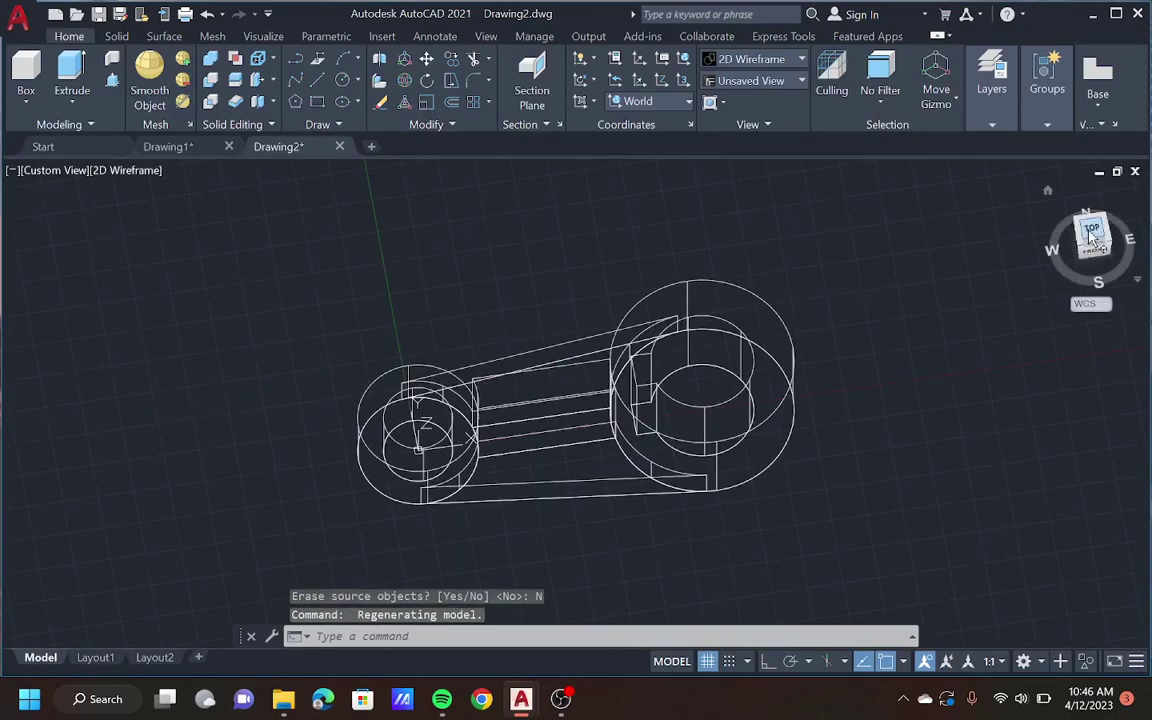
{"action": "mouse_move", "coordinate": [60, 245]}
{"action": "middle_mouse_down", "text": "shift"}
{"action": "mouse_move", "coordinate": [20, 250]}
{"action": "mouse_move", "coordinate": [116, 249]}
{"action": "mouse_move", "coordinate": [450, 183]}
{"action": "mouse_move", "coordinate": [611, 613]}
{"action": "mouse_move", "coordinate": [635, 594]}
{"action": "mouse_move", "coordinate": [609, 540]}
{"action": "middle_mouse_up", "text": "shift"}
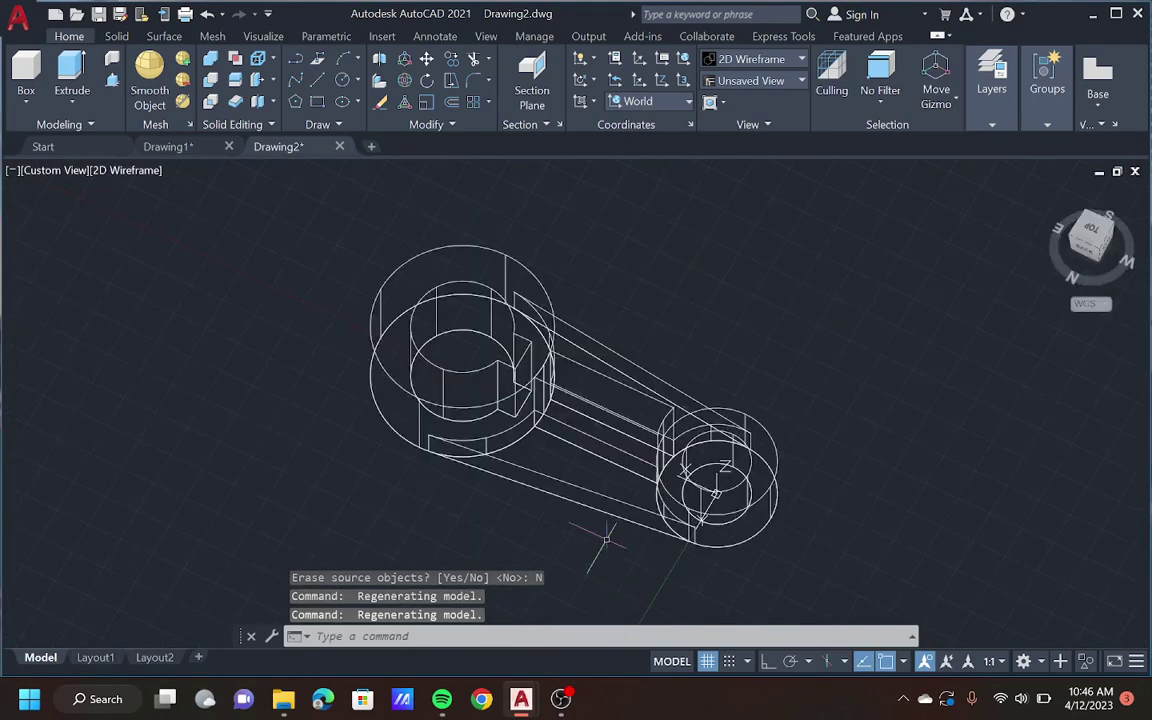
{"action": "scroll", "coordinate": [580, 470], "scroll_direction": "up", "scroll_amount": 3}
{"action": "scroll", "coordinate": [500, 458], "scroll_direction": "down", "scroll_amount": 1}
{"action": "scroll", "coordinate": [402, 348], "scroll_direction": "up", "scroll_amount": 6}
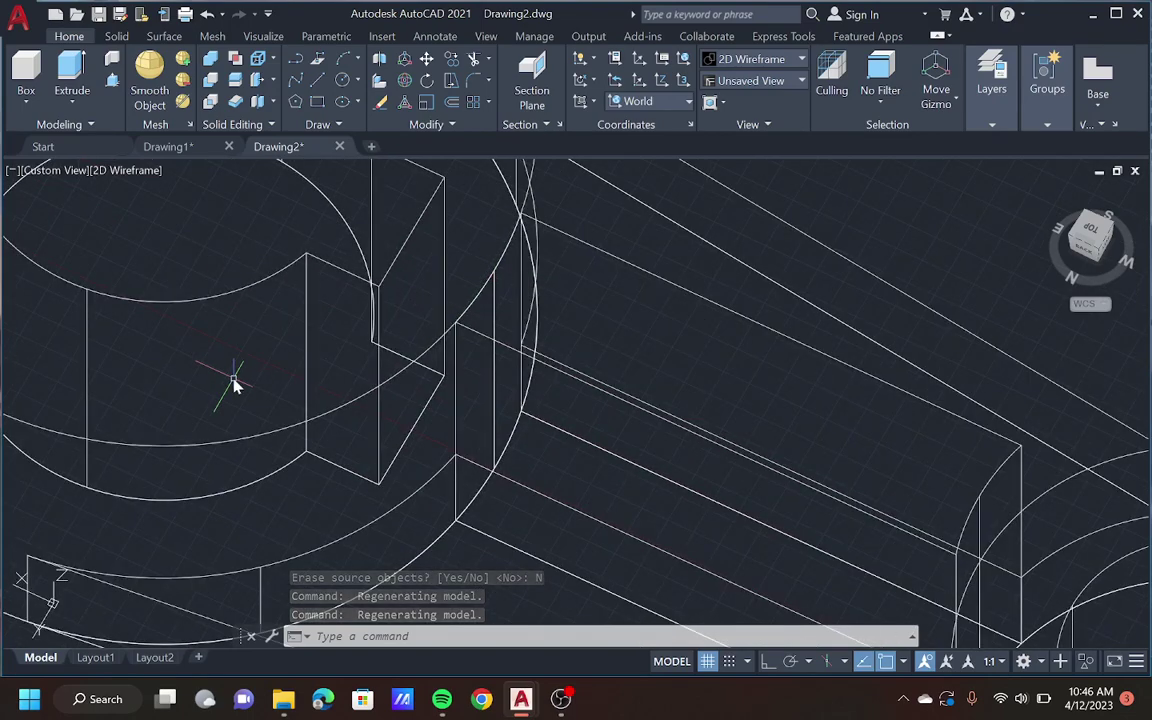
{"action": "type", "text": "l"}
{"action": "key", "text": "Return"}
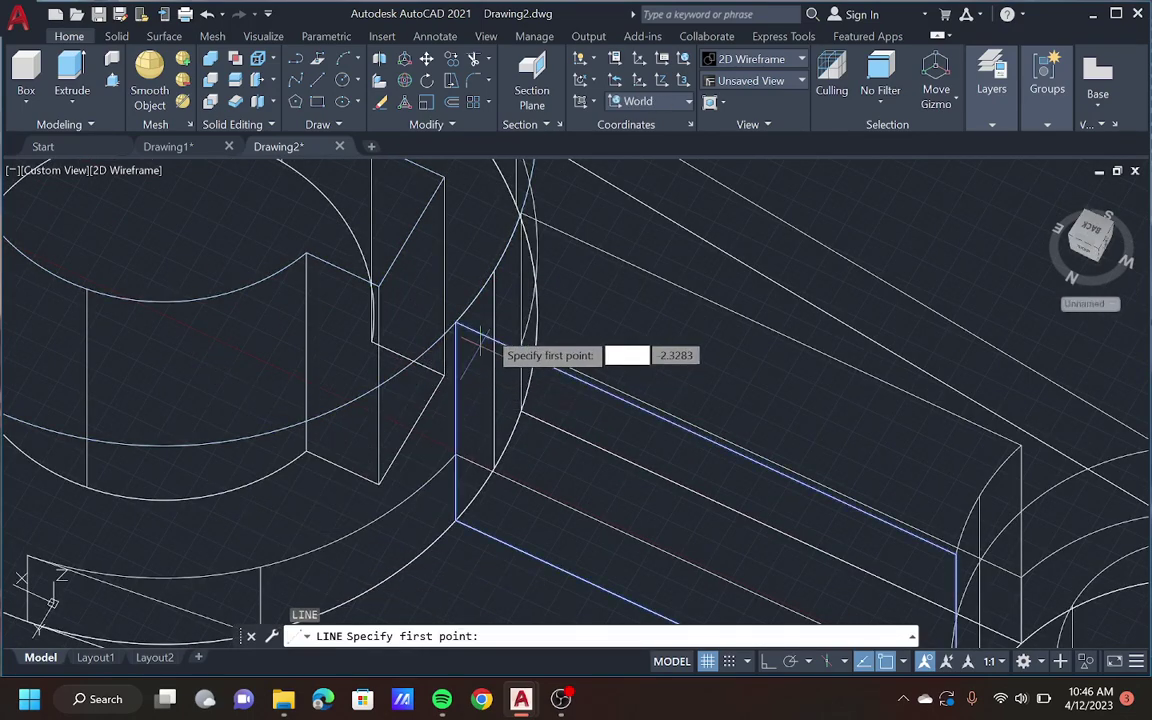
{"action": "left_click", "coordinate": [455, 322]}
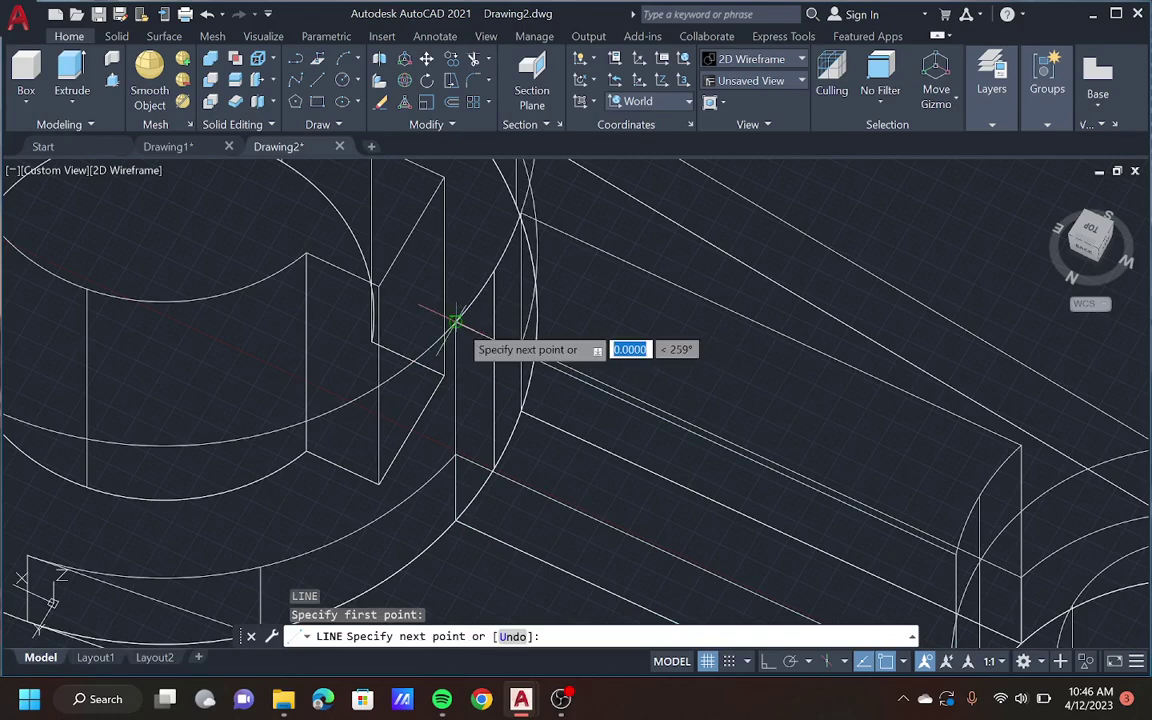
{"action": "scroll", "coordinate": [948, 495], "scroll_direction": "down", "scroll_amount": 5}
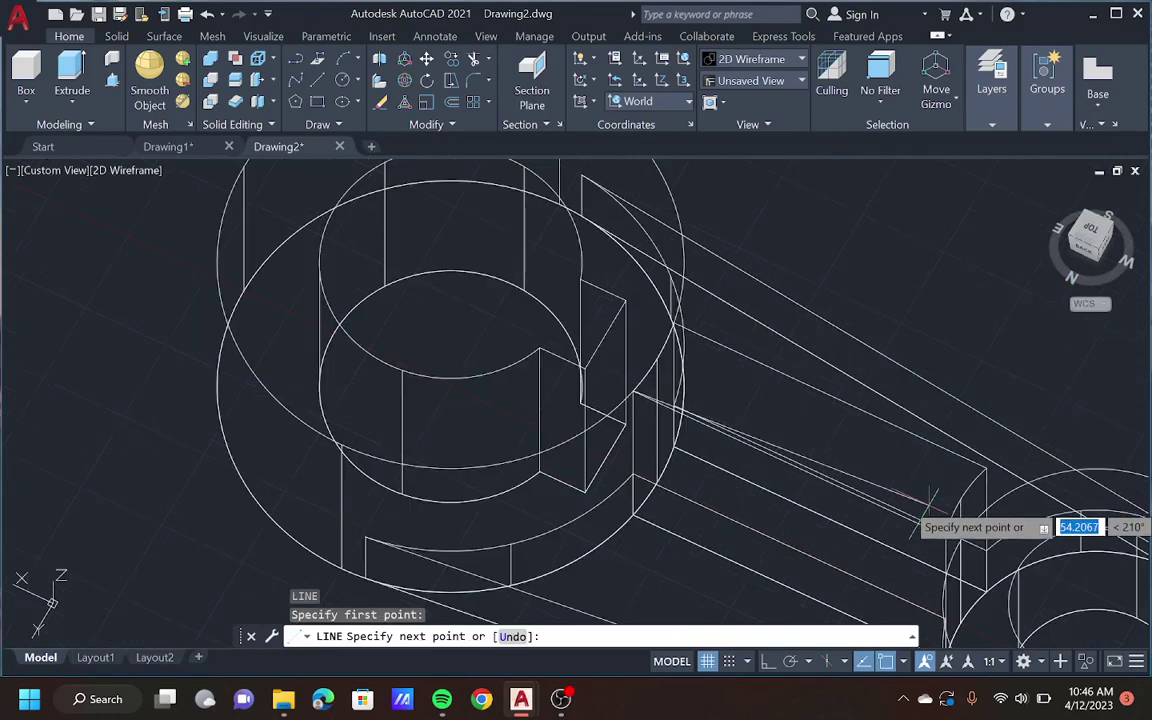
{"action": "scroll", "coordinate": [948, 555], "scroll_direction": "up", "scroll_amount": 6}
{"action": "scroll", "coordinate": [948, 555], "scroll_direction": "up", "scroll_amount": 3}
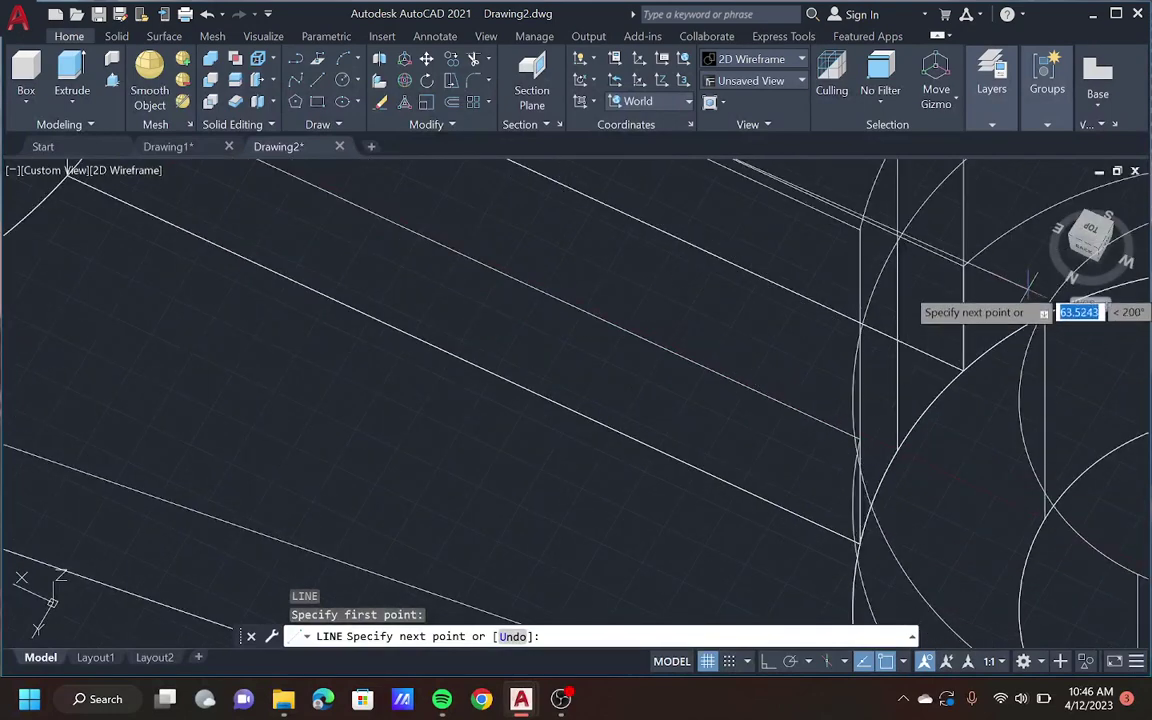
{"action": "mouse_move", "coordinate": [1067, 249]}
{"action": "left_mouse_down"}
{"action": "mouse_move", "coordinate": [1086, 270]}
{"action": "mouse_move", "coordinate": [1020, 267]}
{"action": "left_mouse_up"}
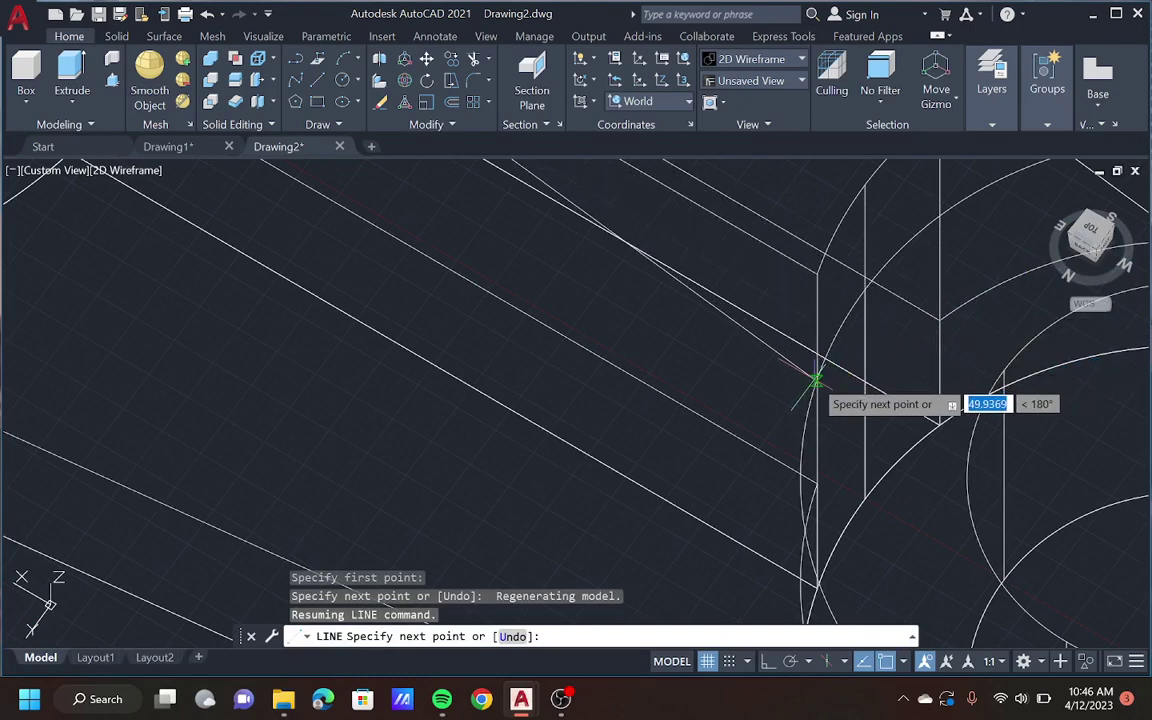
{"action": "scroll", "coordinate": [817, 380], "scroll_direction": "up", "scroll_amount": 5}
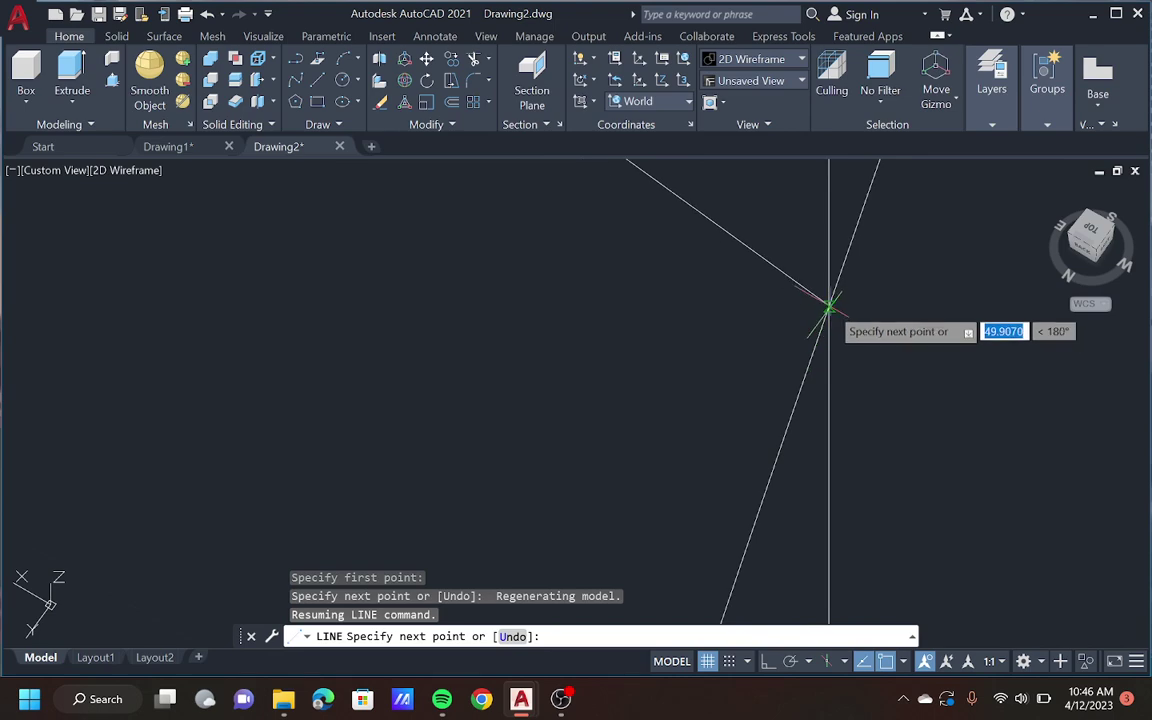
{"action": "mouse_move", "coordinate": [829, 305]}
{"action": "middle_mouse_down"}
{"action": "mouse_move", "coordinate": [764, 314]}
{"action": "mouse_move", "coordinate": [787, 224]}
{"action": "mouse_move", "coordinate": [781, 233]}
{"action": "middle_mouse_up"}
{"action": "scroll", "coordinate": [787, 224], "scroll_direction": "up", "scroll_amount": 2}
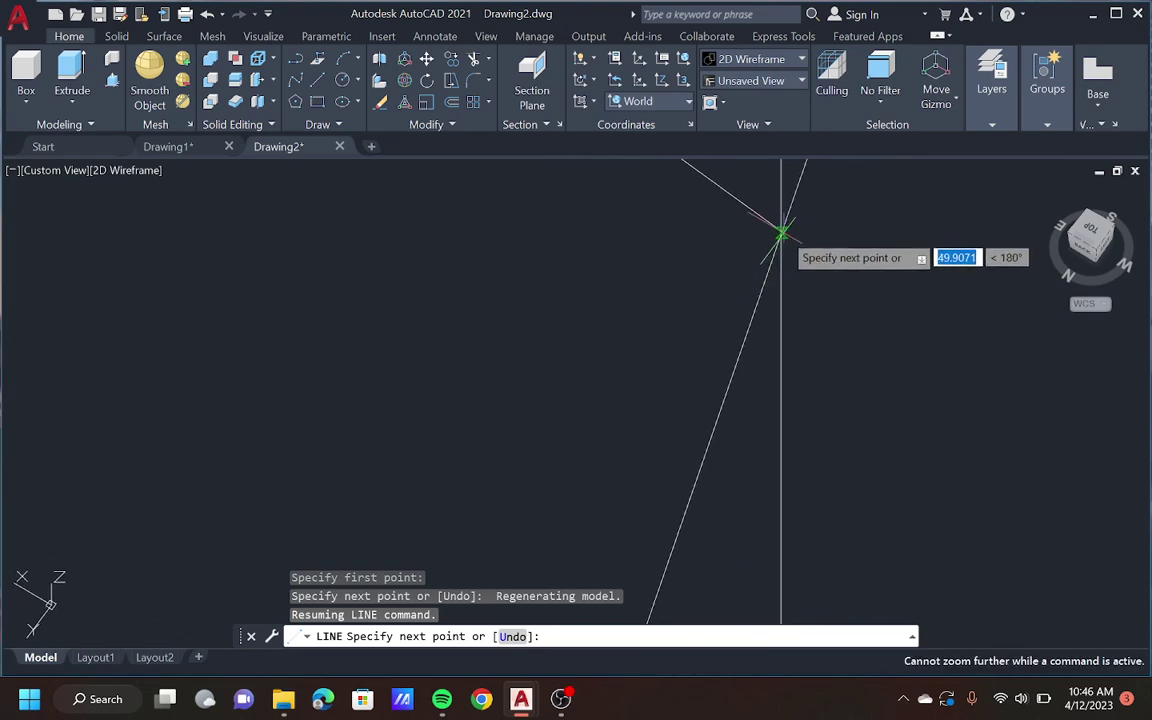
{"action": "left_click", "coordinate": [781, 233]}
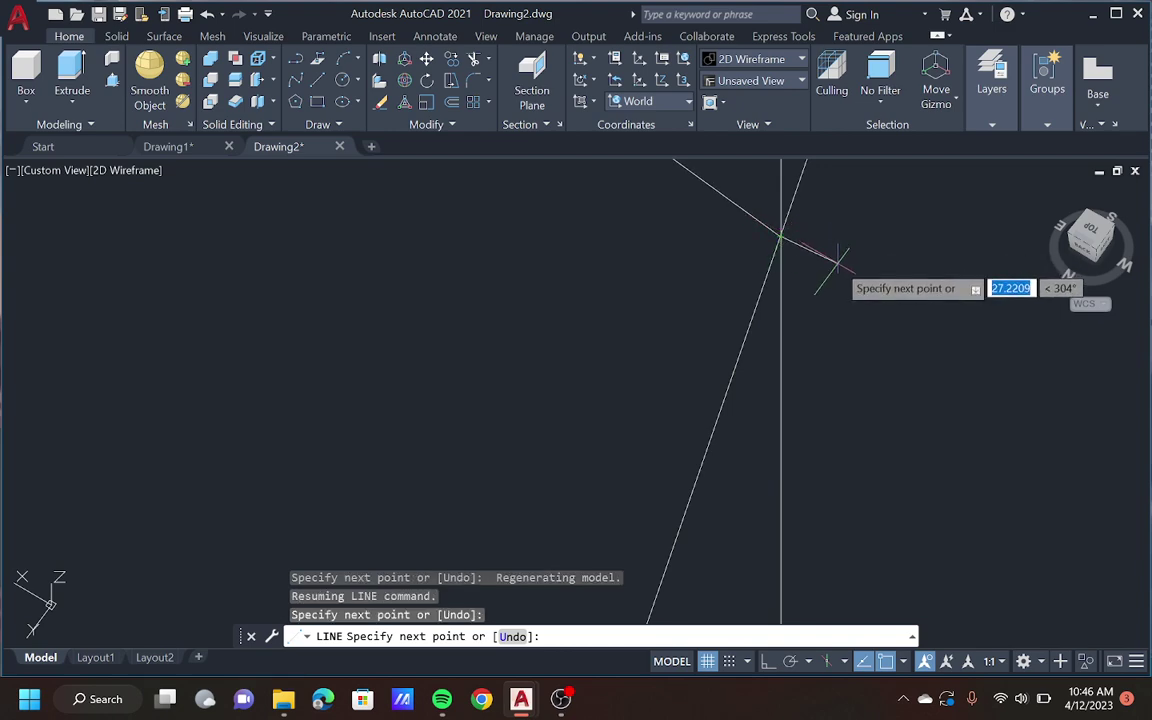
{"action": "key", "text": "Escape"}
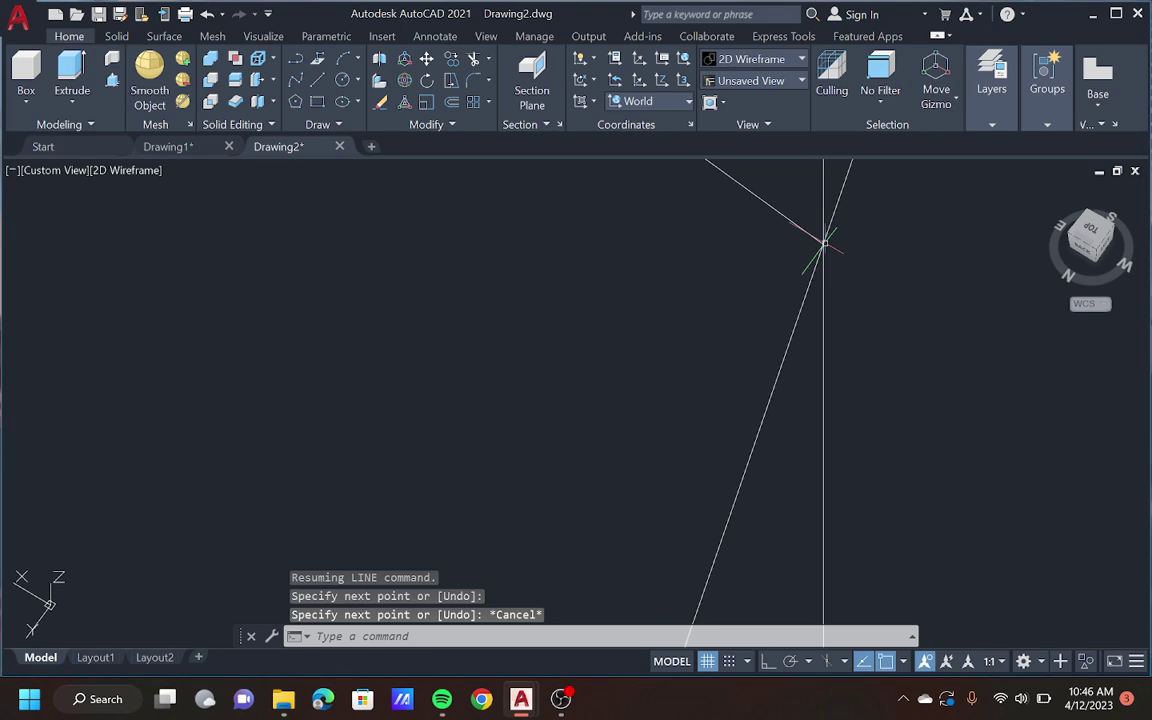
Step: Press-pull the triangular area above the sloped line across the full width of the central bar to cut its top into a slope
{"action": "scroll", "coordinate": [757, 281], "scroll_direction": "down", "scroll_amount": 3}
{"action": "scroll", "coordinate": [750, 283], "scroll_direction": "down", "scroll_amount": 3}
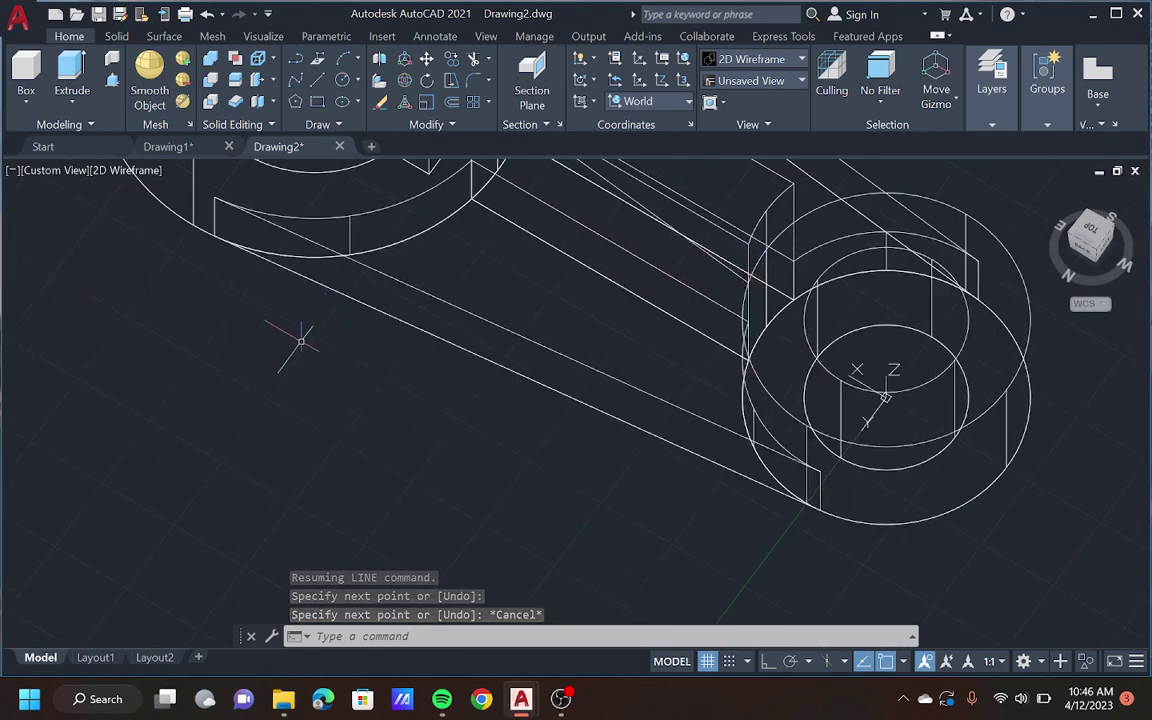
{"action": "scroll", "coordinate": [263, 312], "scroll_direction": "up", "scroll_amount": 2}
{"action": "scroll", "coordinate": [440, 216], "scroll_direction": "up", "scroll_amount": 2}
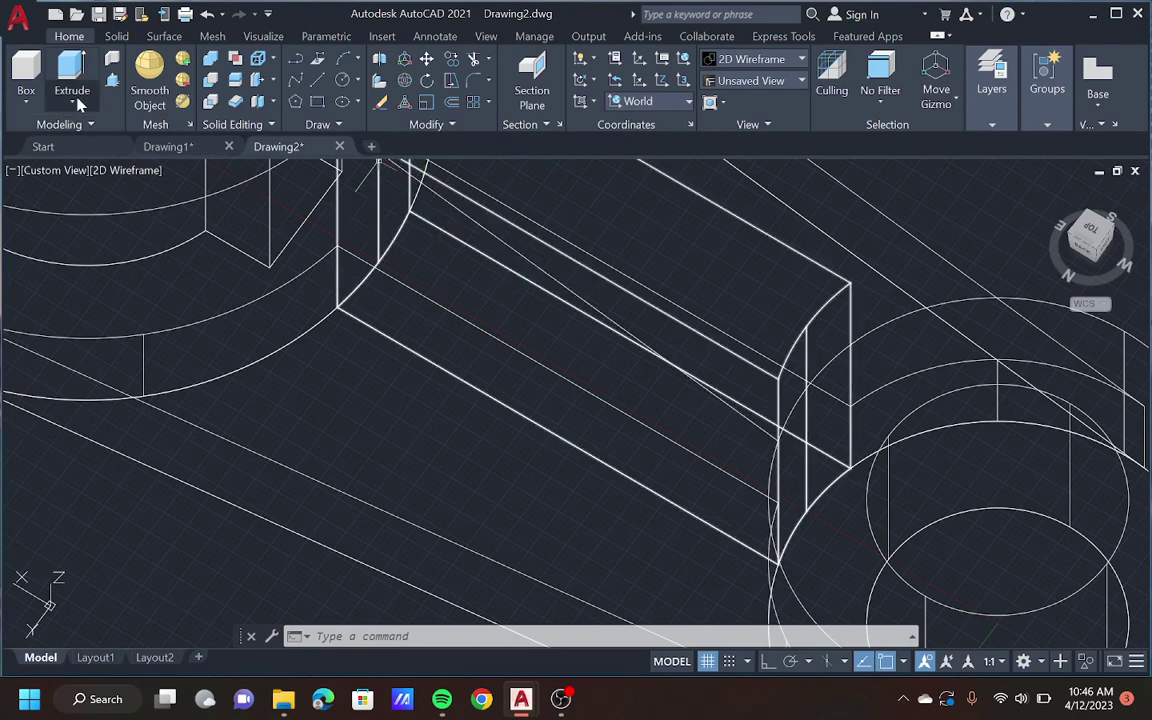
{"action": "left_click", "coordinate": [112, 82]}
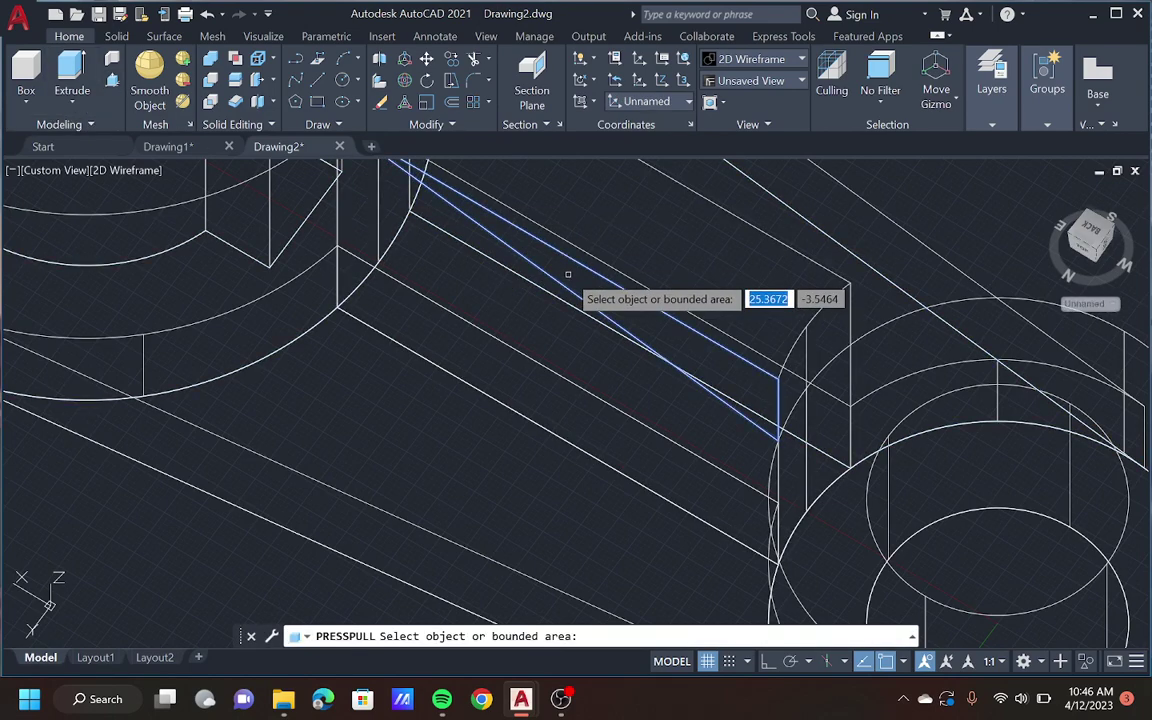
{"action": "left_click", "coordinate": [565, 281]}
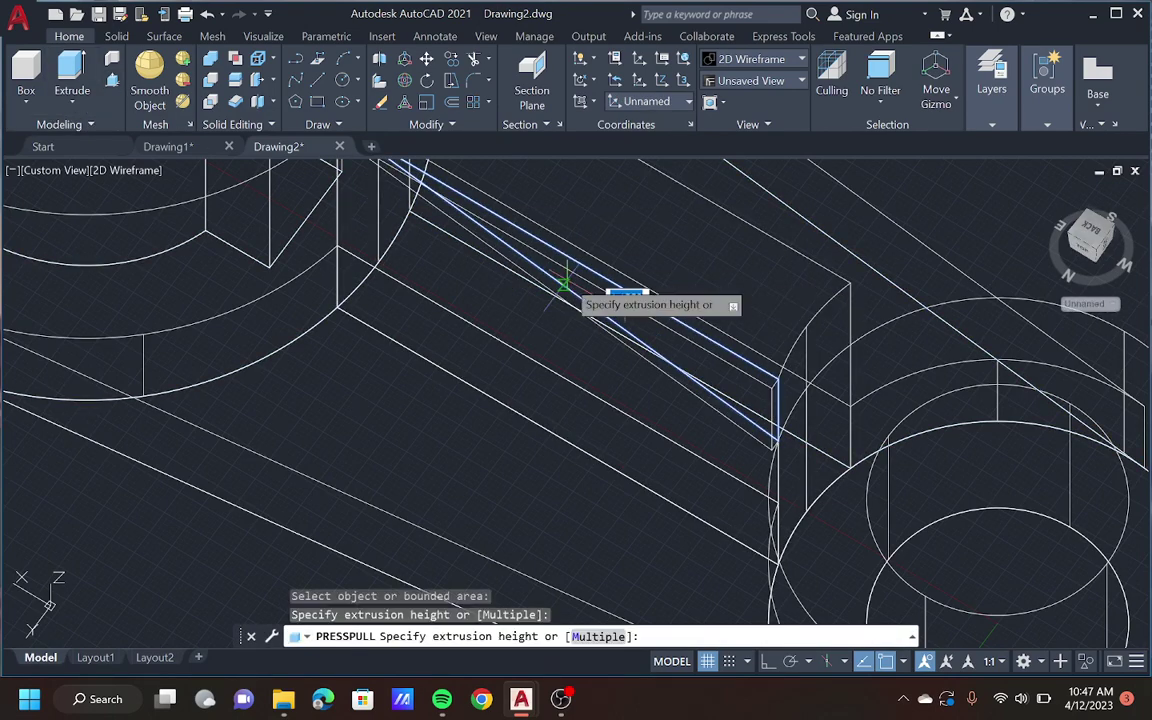
{"action": "scroll", "coordinate": [632, 298], "scroll_direction": "down", "scroll_amount": 5}
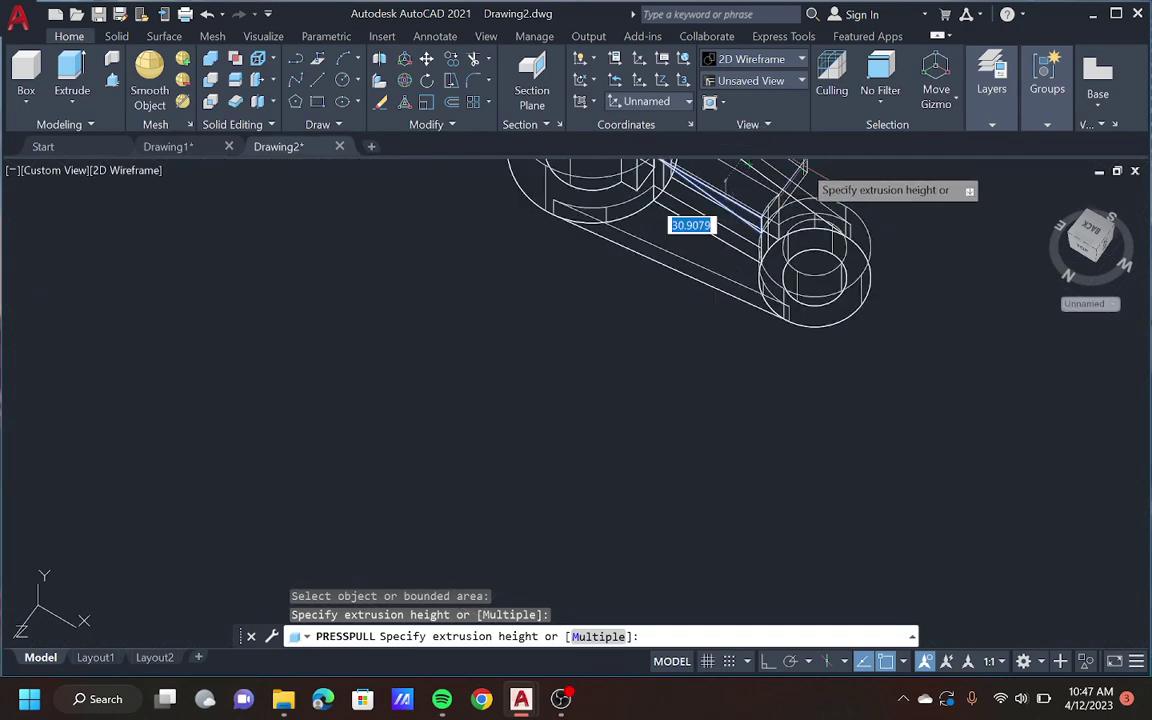
{"action": "left_click", "coordinate": [895, 162]}
Step: Switch the link arm's visual style to Conceptual
{"action": "middle_click_drag", "start_coordinate": [990, 226], "coordinate": [870, 156], "text": "shift"}
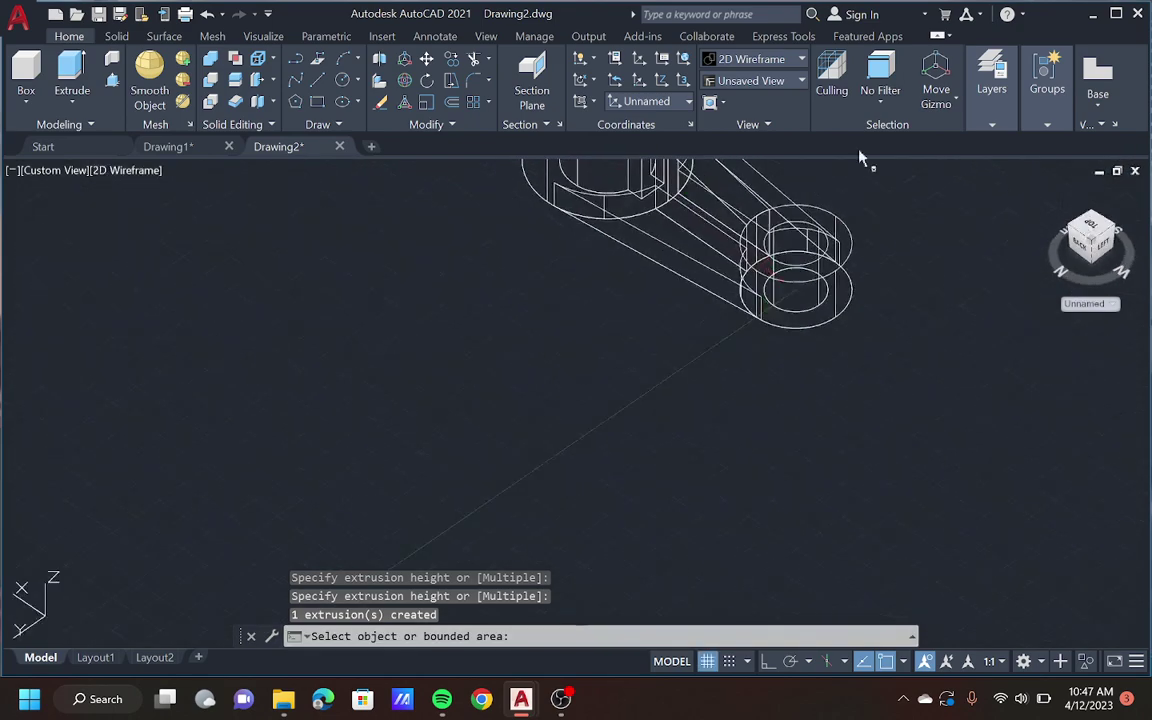
{"action": "left_click", "coordinate": [795, 61]}
{"action": "left_click", "coordinate": [813, 112]}
{"action": "key", "text": "Escape"}
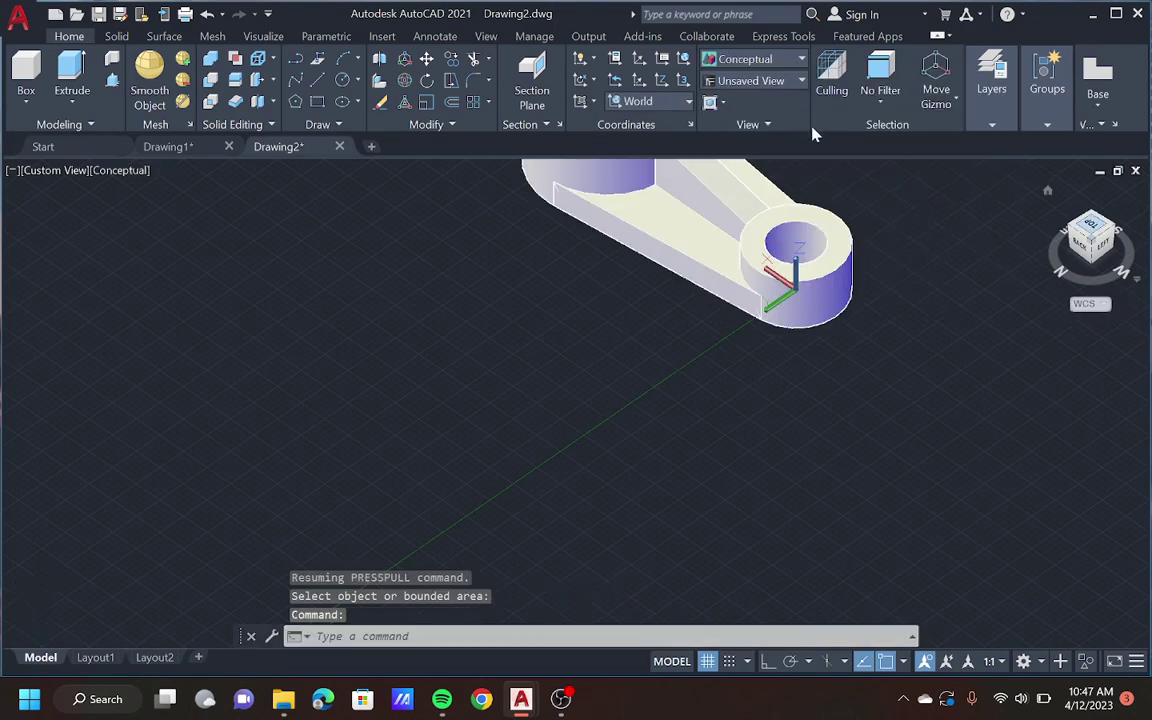
Step: Examine the shaded link arm from several distances and angles, including its rings, keyway, side webs and sloped central bar
{"action": "scroll", "coordinate": [674, 352], "scroll_direction": "down", "scroll_amount": 5}
{"action": "scroll", "coordinate": [703, 240], "scroll_direction": "up", "scroll_amount": 3}
{"action": "scroll", "coordinate": [703, 240], "scroll_direction": "up", "scroll_amount": 2}
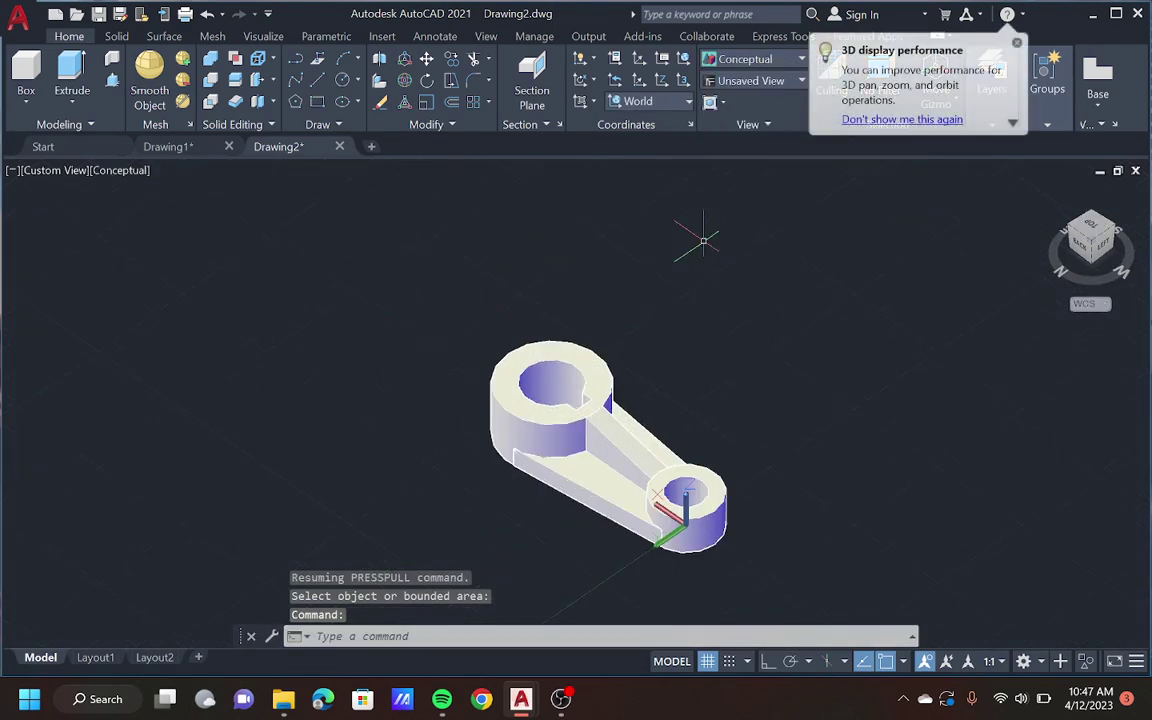
{"action": "scroll", "coordinate": [702, 345], "scroll_direction": "down", "scroll_amount": 4}
{"action": "scroll", "coordinate": [681, 507], "scroll_direction": "up", "scroll_amount": 4}
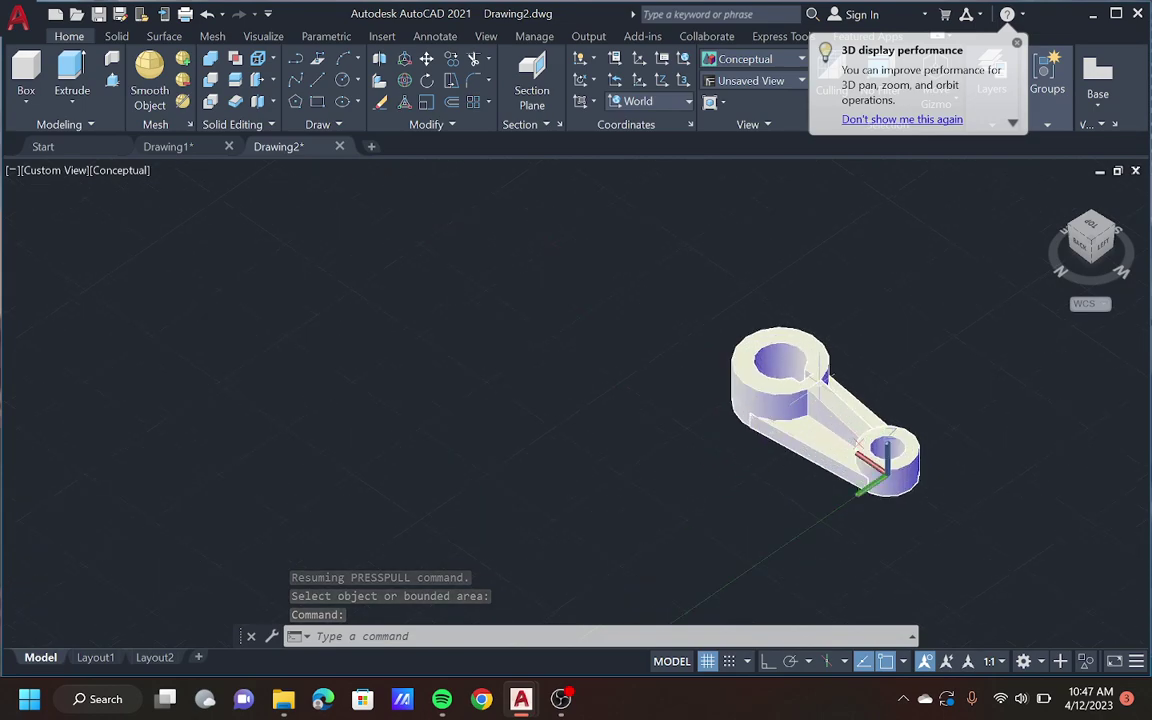
{"action": "scroll", "coordinate": [878, 361], "scroll_direction": "up", "scroll_amount": 4}
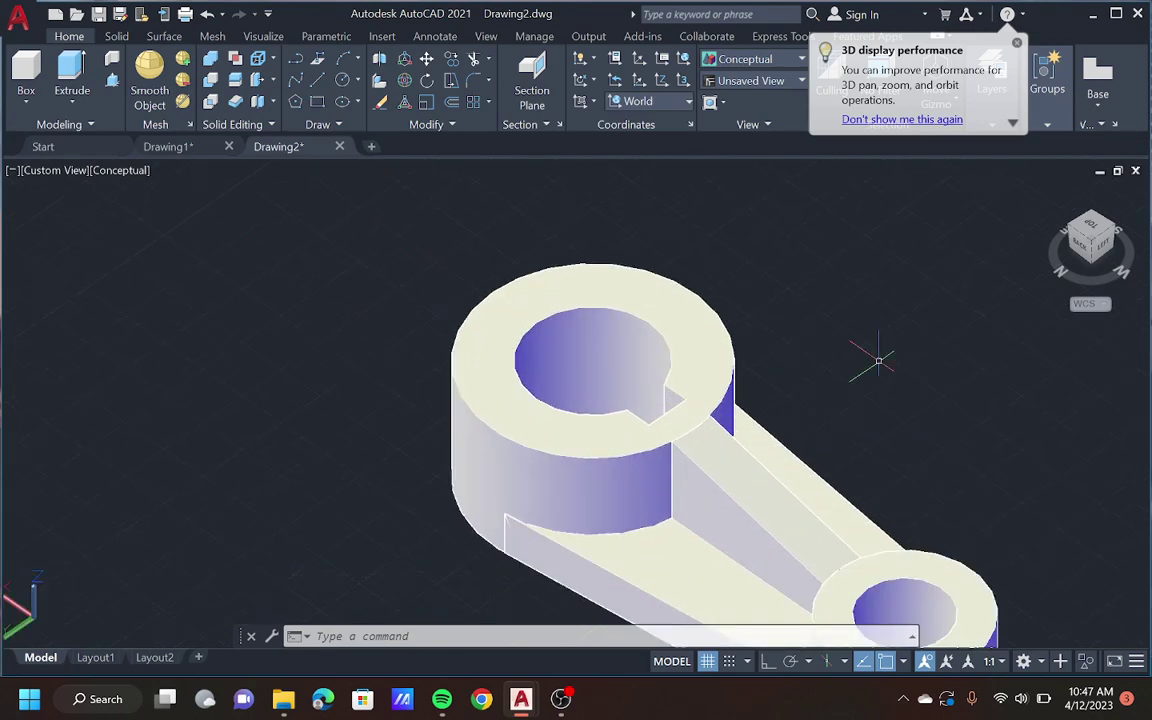
{"action": "scroll", "coordinate": [878, 361], "scroll_direction": "down", "scroll_amount": 4}
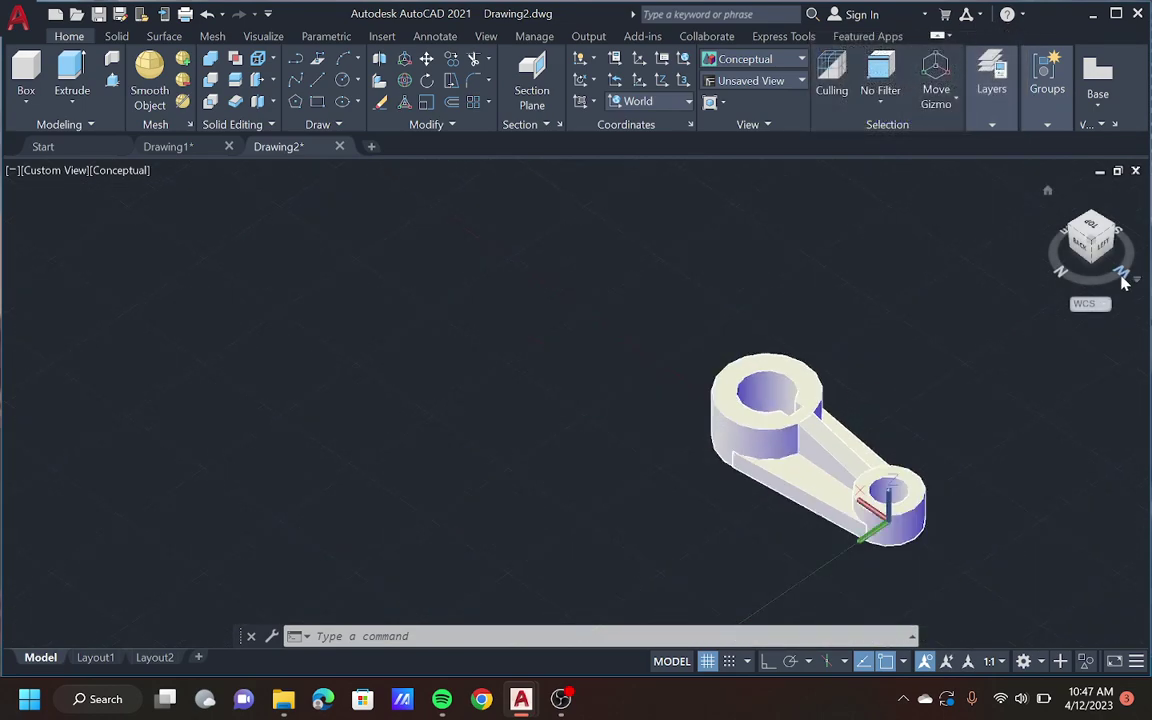
{"action": "middle_click_drag", "start_coordinate": [1122, 283], "coordinate": [1143, 246], "text": "shift"}
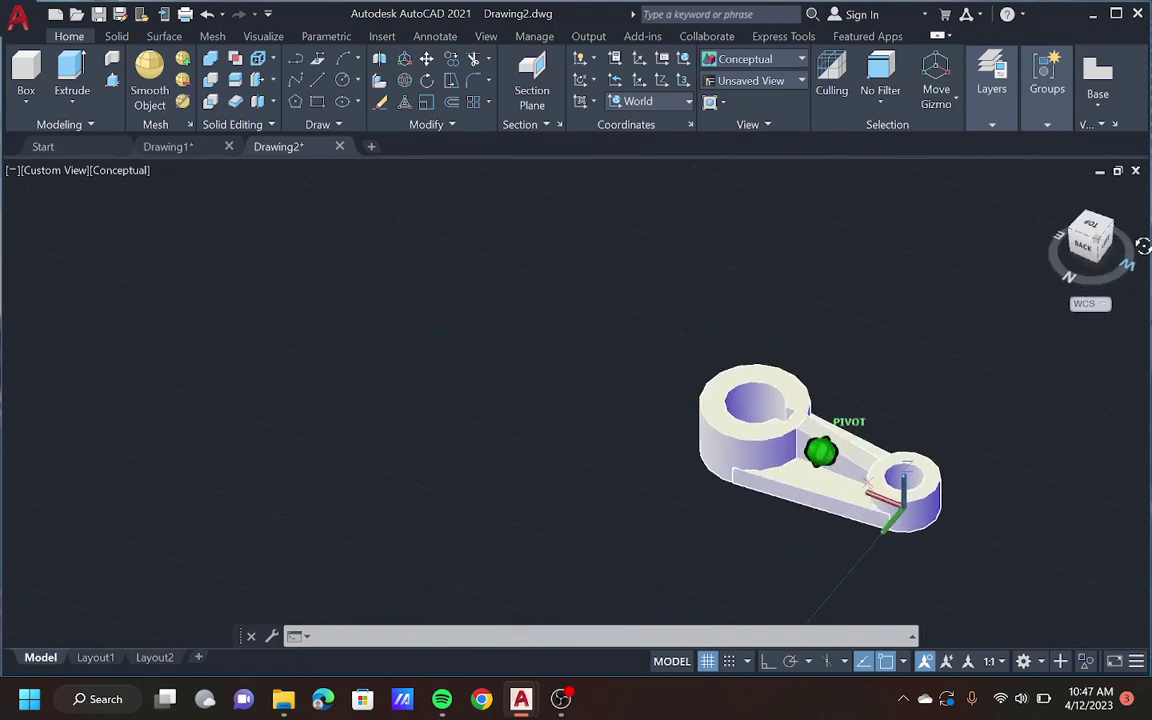
Step: Create a new blank drawing and fit the view to its top orientation
{"action": "left_click", "coordinate": [373, 148]}
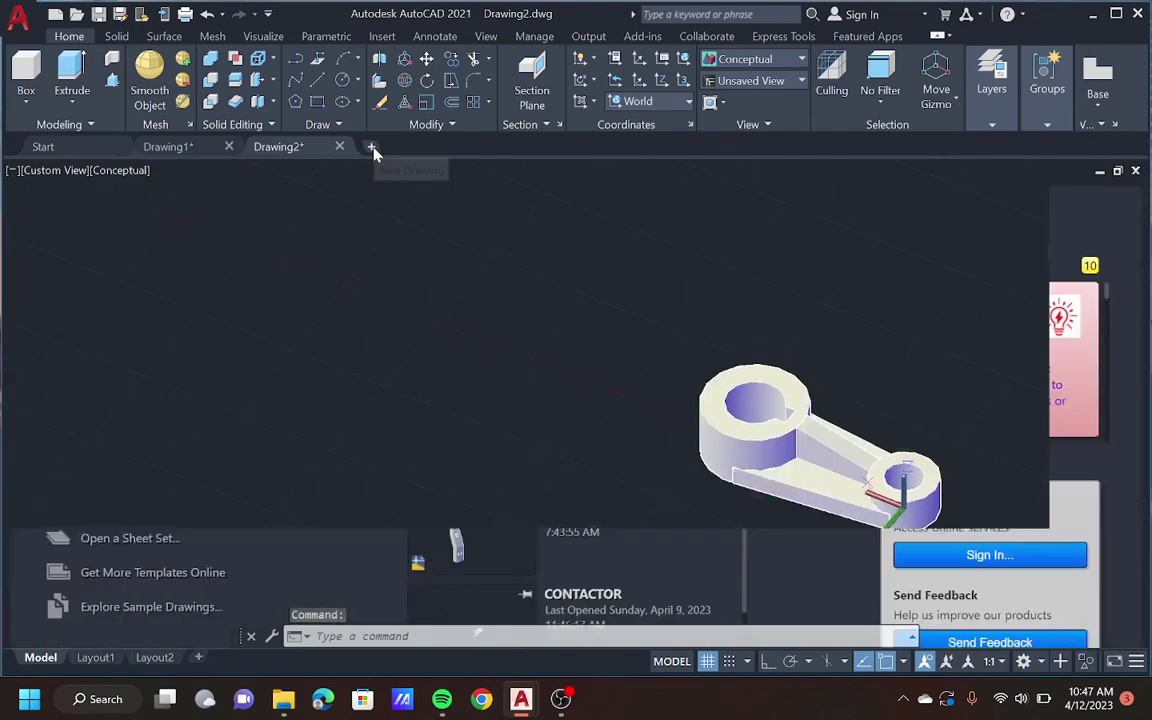
{"action": "mouse_move", "coordinate": [375, 150]}
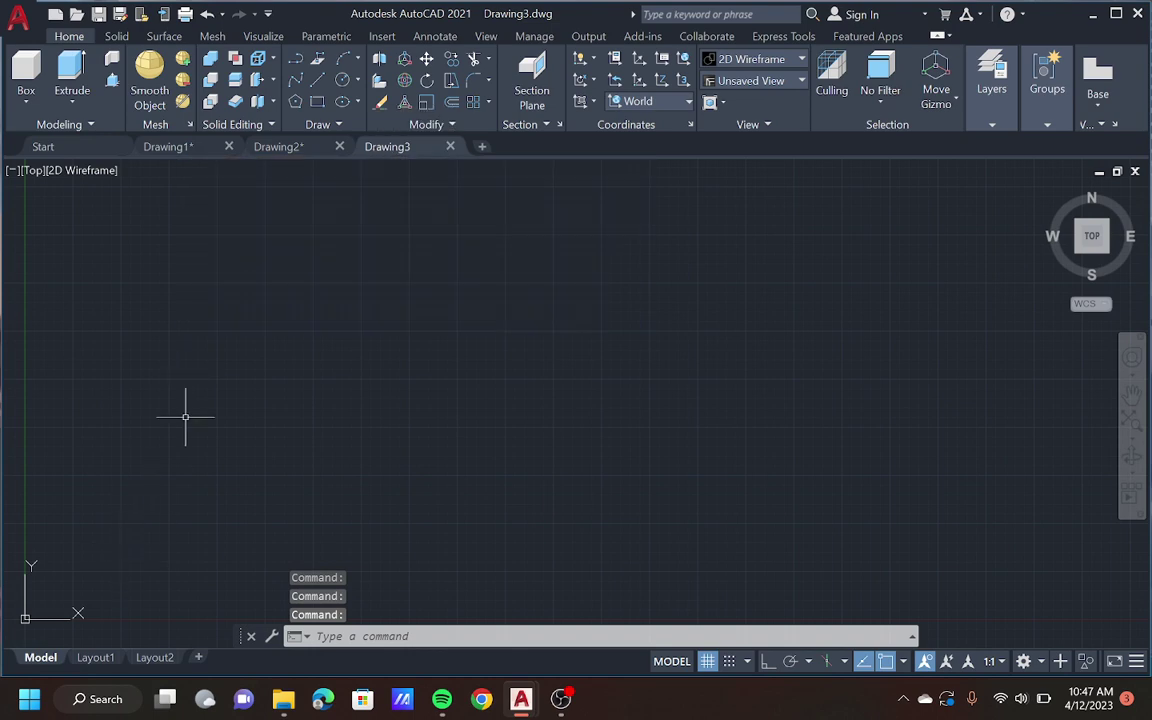
{"action": "scroll", "coordinate": [187, 414], "scroll_direction": "down", "scroll_amount": 3}
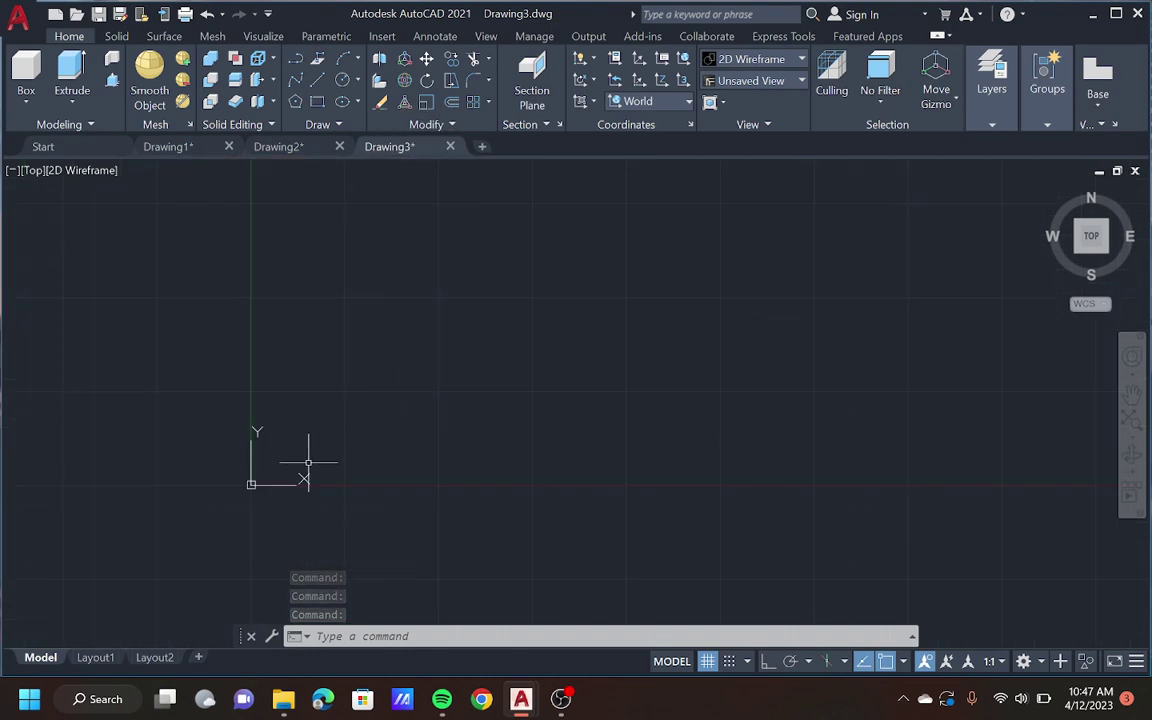
{"action": "mouse_move", "coordinate": [252, 470]}
{"action": "middle_mouse_down"}
{"action": "mouse_move", "coordinate": [941, 267]}
{"action": "mouse_move", "coordinate": [1067, 262]}
{"action": "middle_mouse_up"}
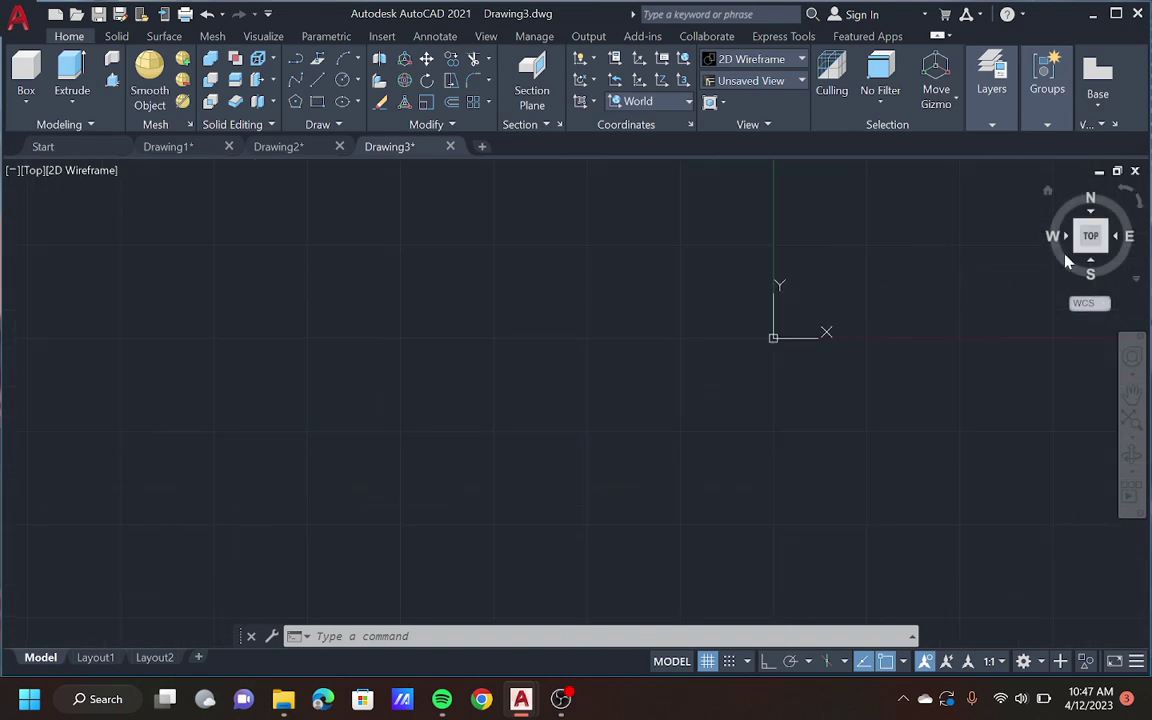
{"action": "left_click", "coordinate": [1091, 238]}
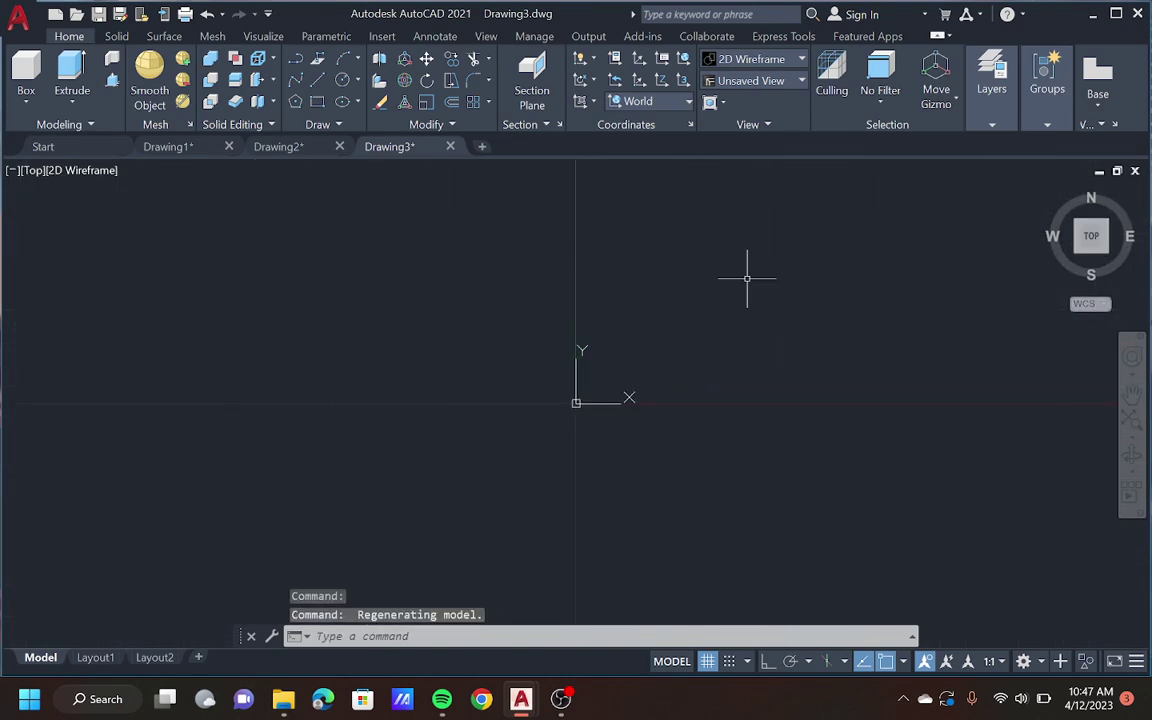
Step: Draw a vertical line 45 long upward from the origin 0,0 with Ortho mode on
{"action": "scroll", "coordinate": [710, 280], "scroll_direction": "down", "scroll_amount": 1}
{"action": "mouse_move", "coordinate": [609, 283]}
{"action": "middle_mouse_down"}
{"action": "mouse_move", "coordinate": [489, 398]}
{"action": "mouse_move", "coordinate": [479, 576]}
{"action": "middle_mouse_up"}
{"action": "middle_click_drag", "start_coordinate": [532, 411], "coordinate": [532, 303]}
{"action": "type", "text": "l"}
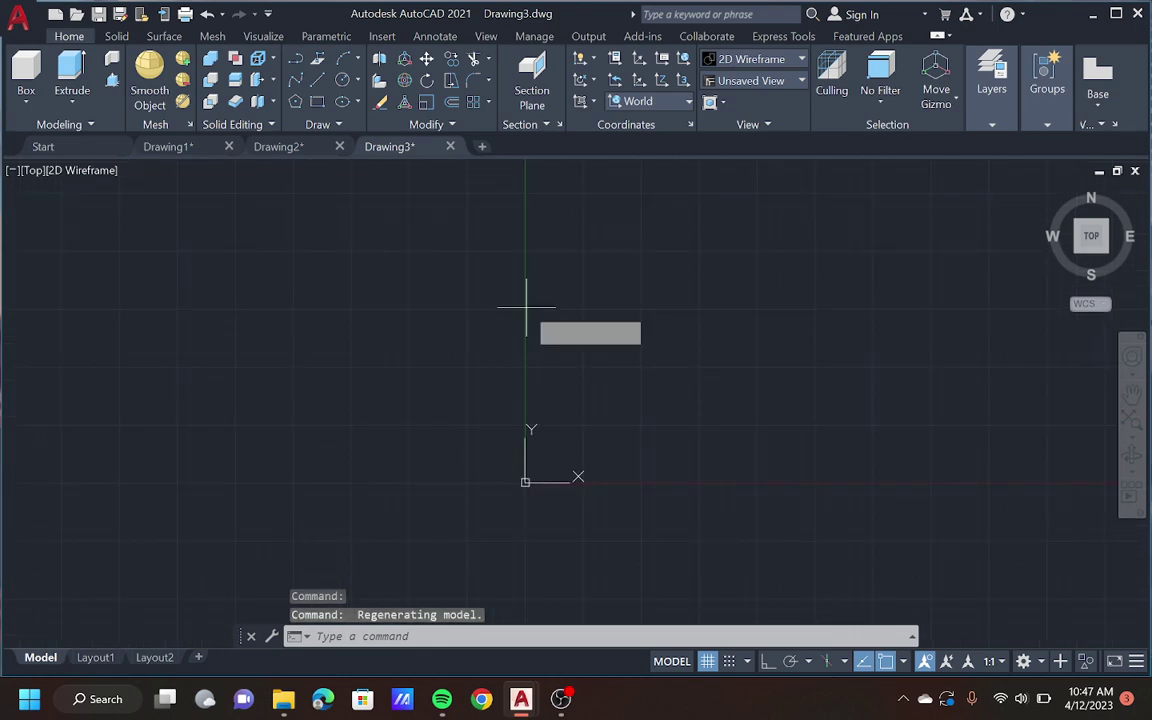
{"action": "key", "text": "Return"}
{"action": "type", "text": "0,0"}
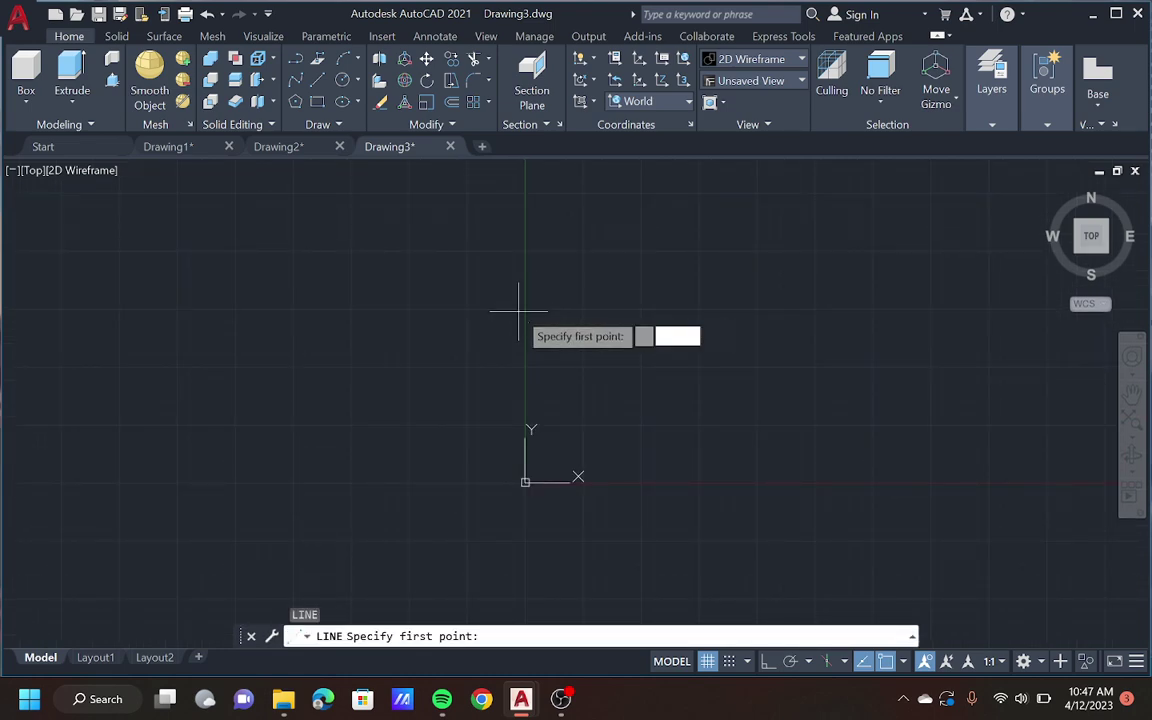
{"action": "key", "text": "Return"}
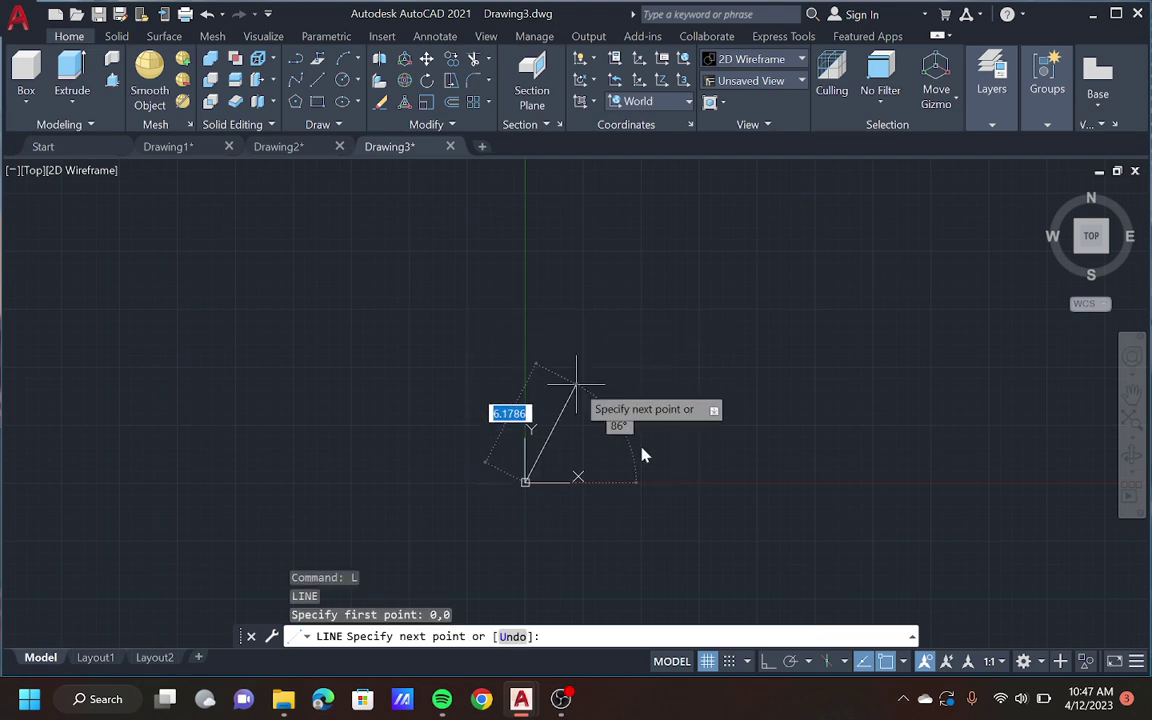
{"action": "left_click", "coordinate": [767, 664]}
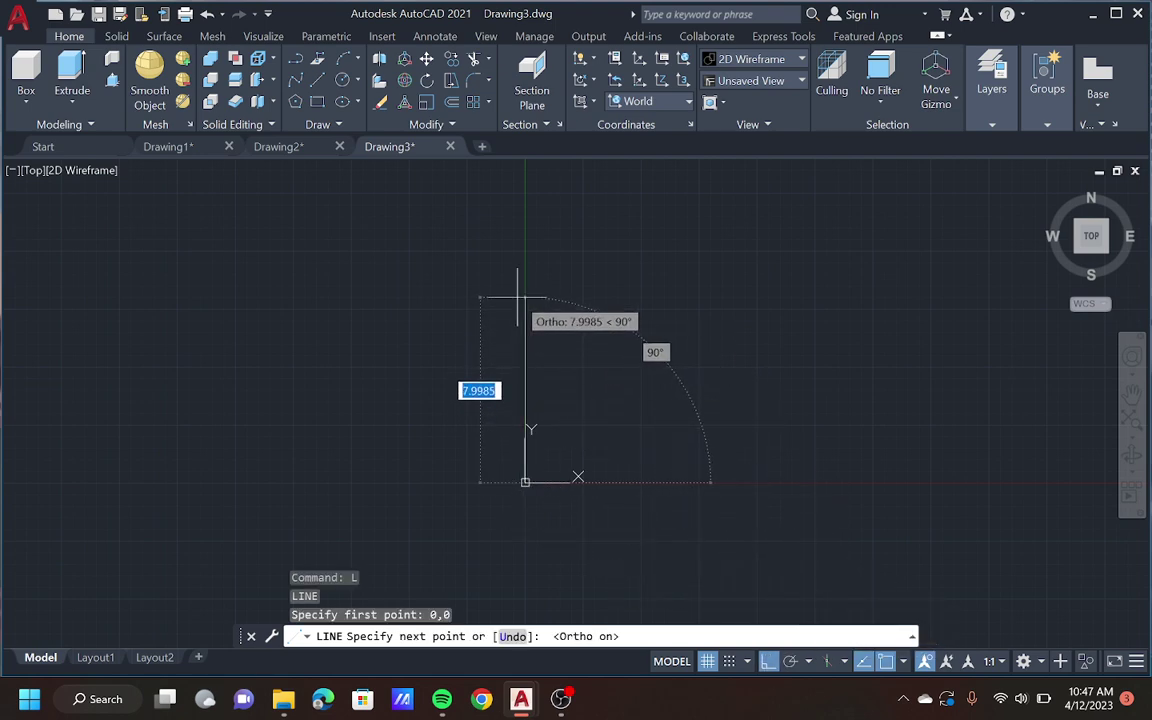
{"action": "type", "text": "45"}
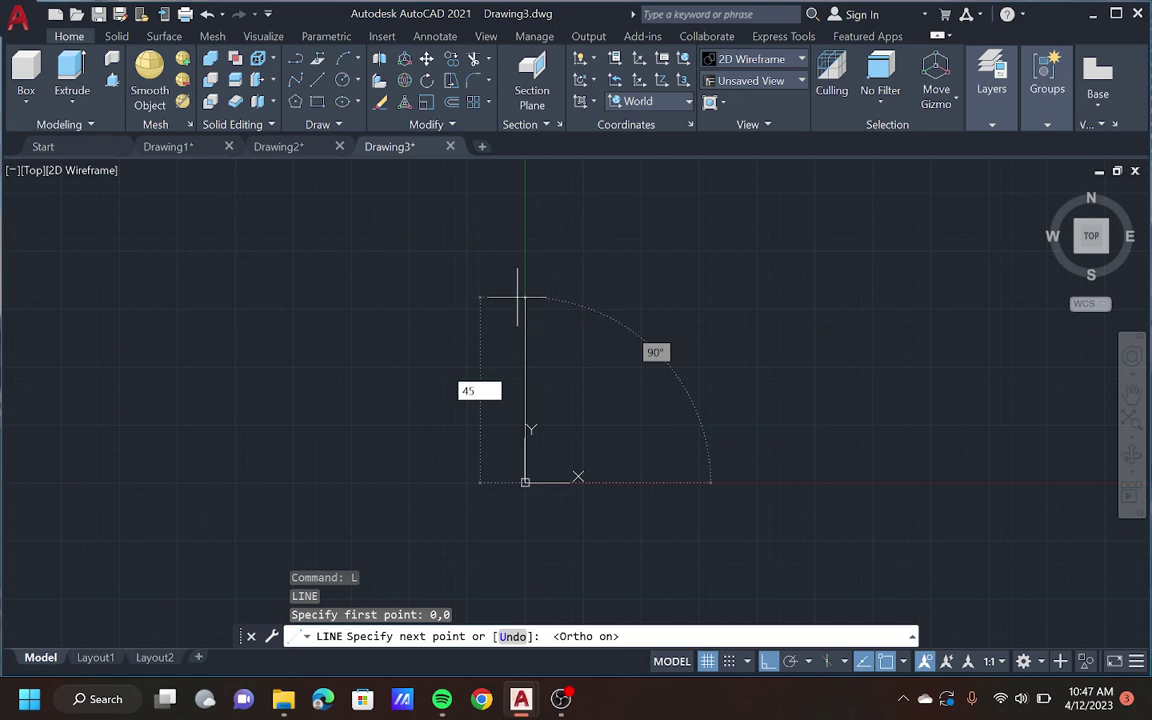
{"action": "key", "text": "Return"}
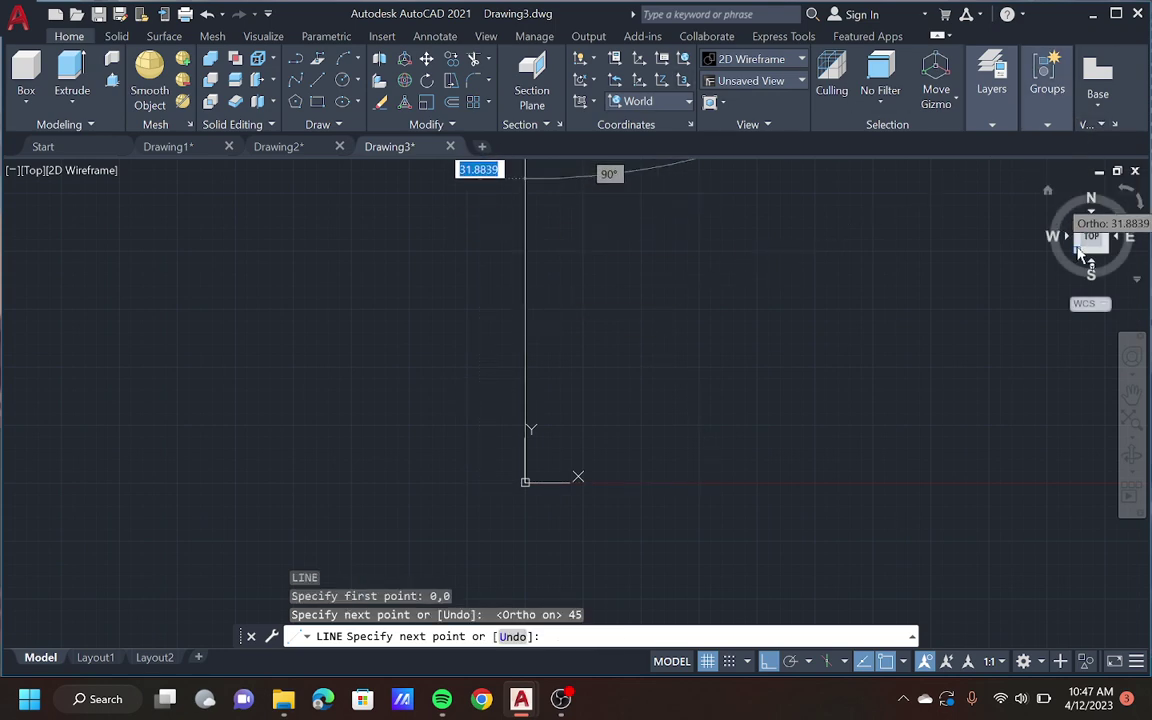
Step: Complete the rectangle with a 50 line leftward, a 45 line downward and a closing line back to the origin
{"action": "left_click", "coordinate": [1091, 236]}
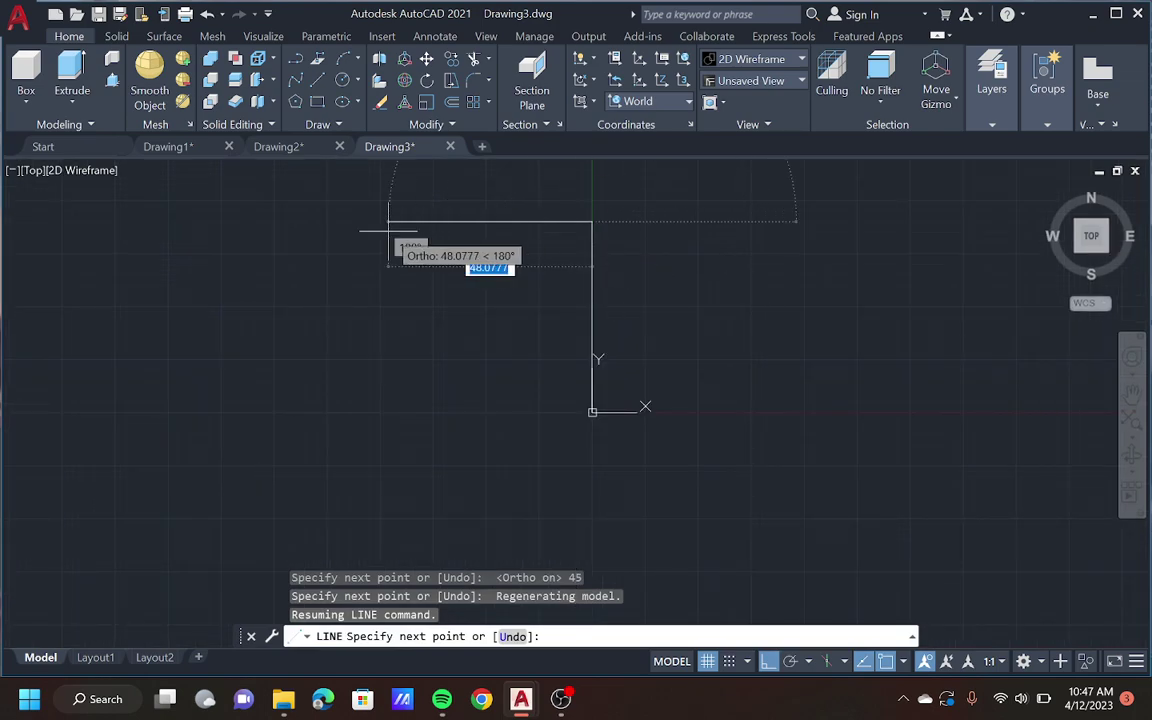
{"action": "type", "text": "50"}
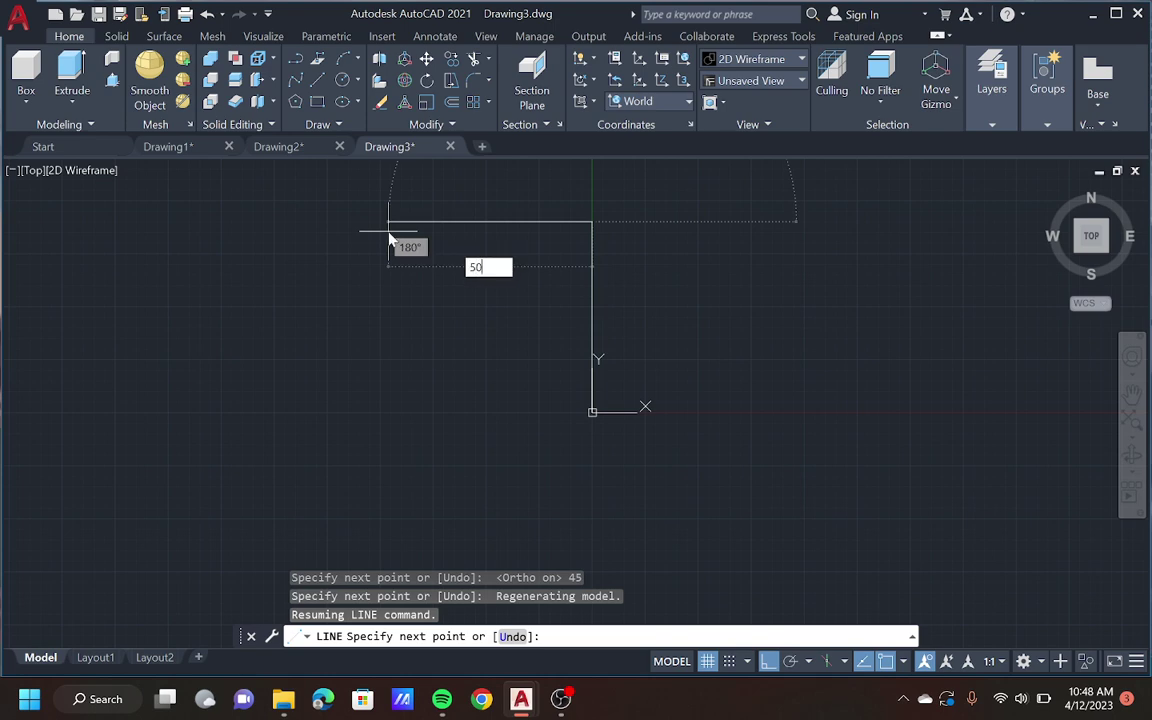
{"action": "key", "text": "Return"}
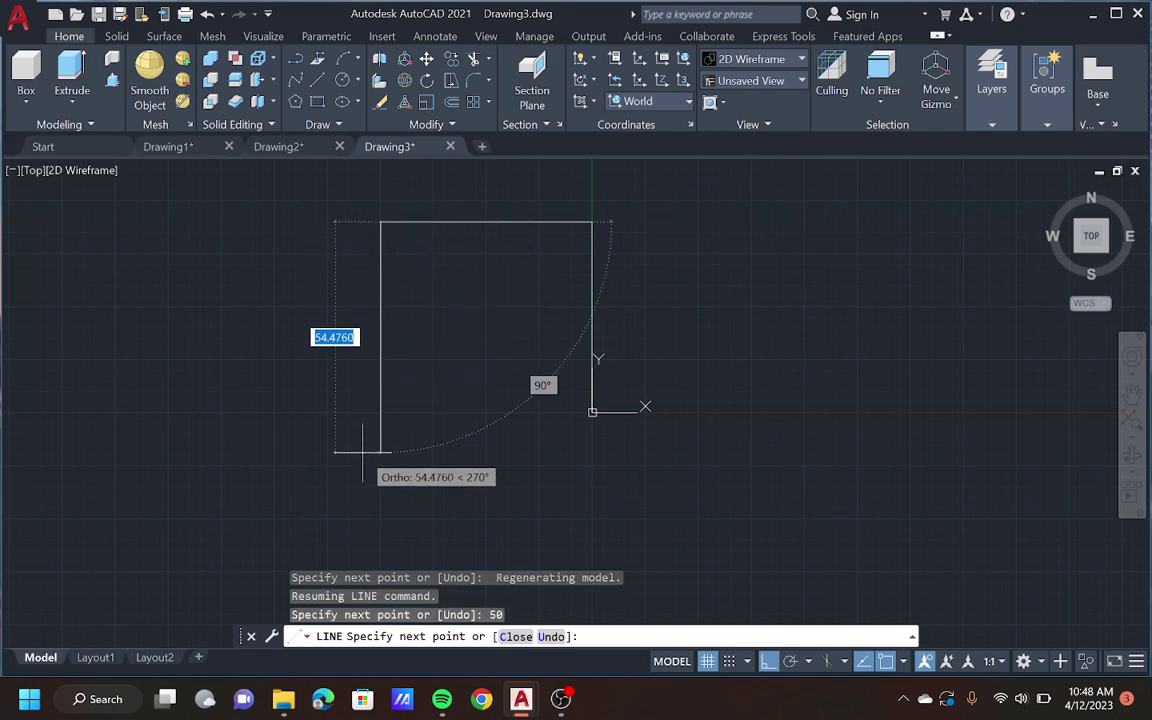
{"action": "type", "text": "45"}
{"action": "key", "text": "Return"}
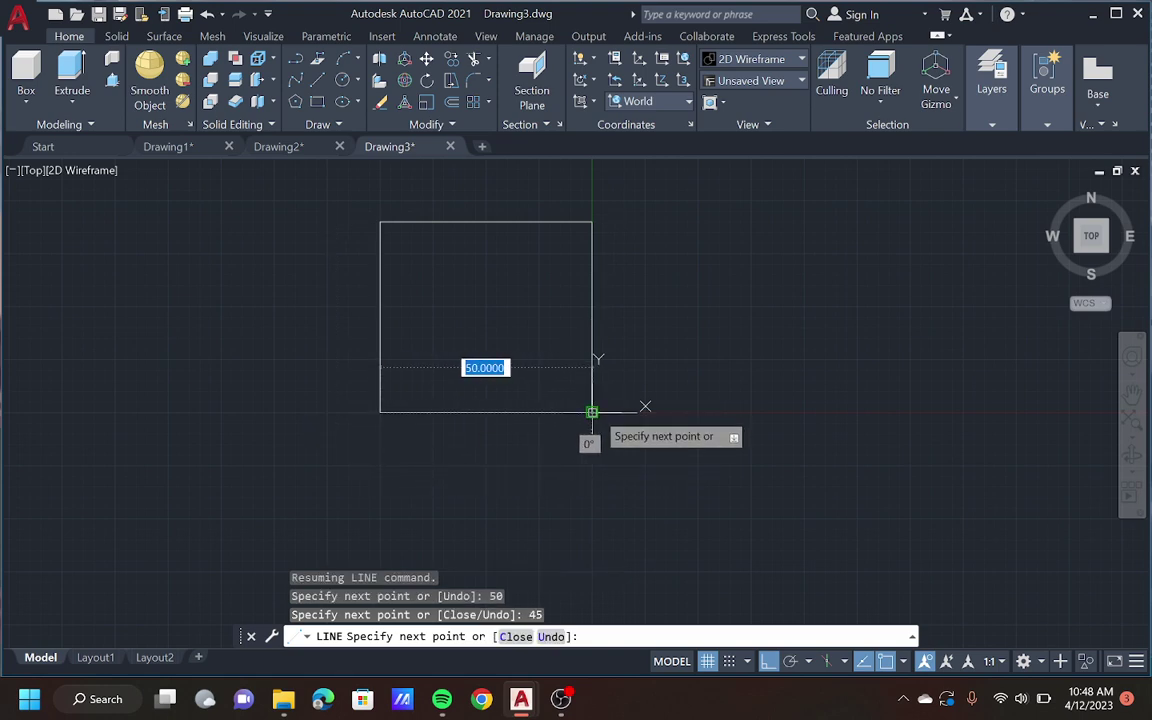
{"action": "left_click", "coordinate": [592, 412]}
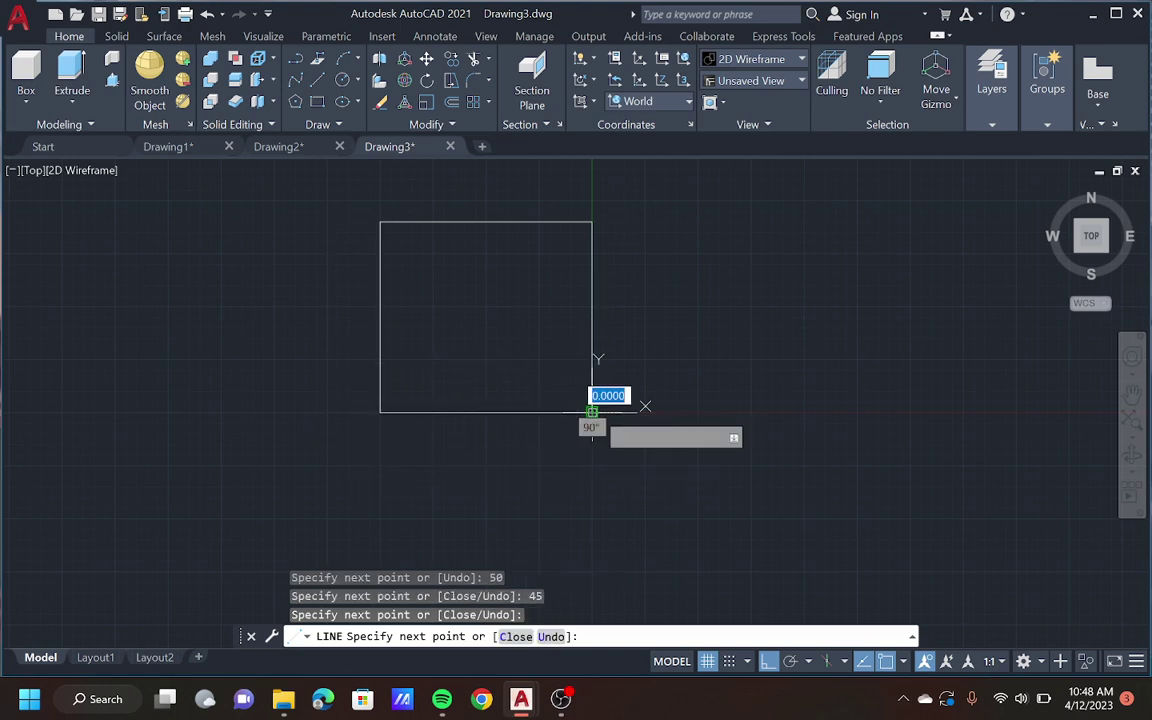
{"action": "key", "text": "Escape"}
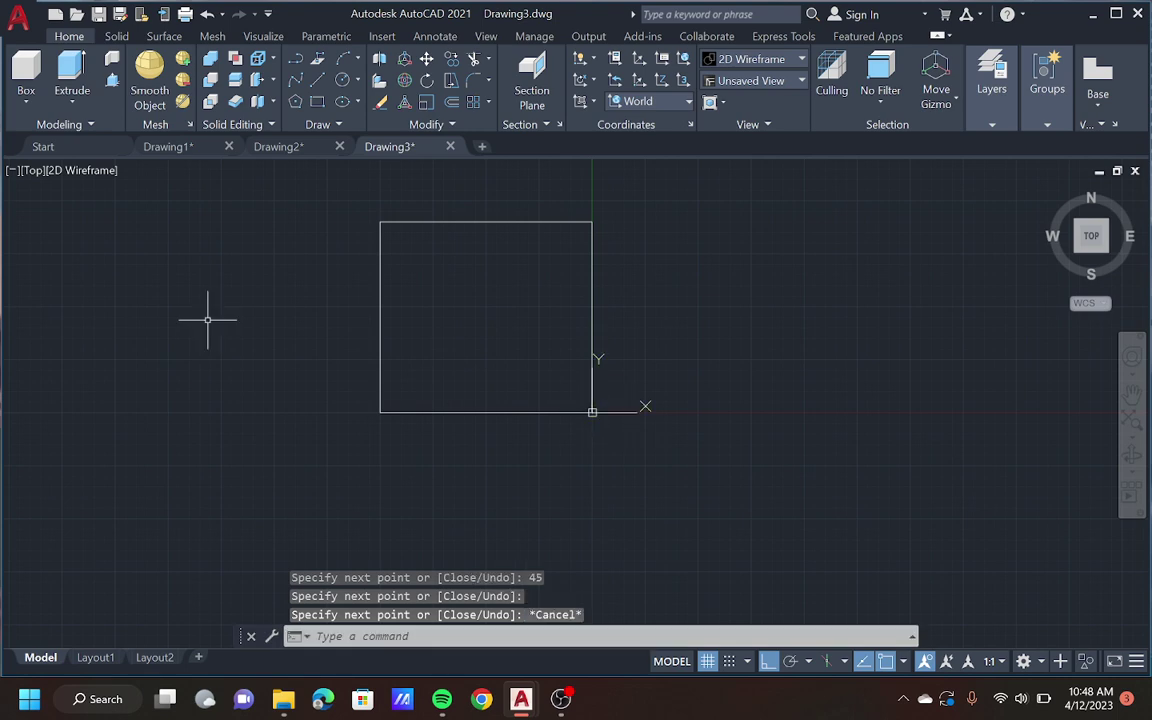
Step: Draw a vertical line 30 long upward from the midpoint of the rectangle's upper edge
{"action": "type", "text": "l"}
{"action": "key", "text": "Return"}
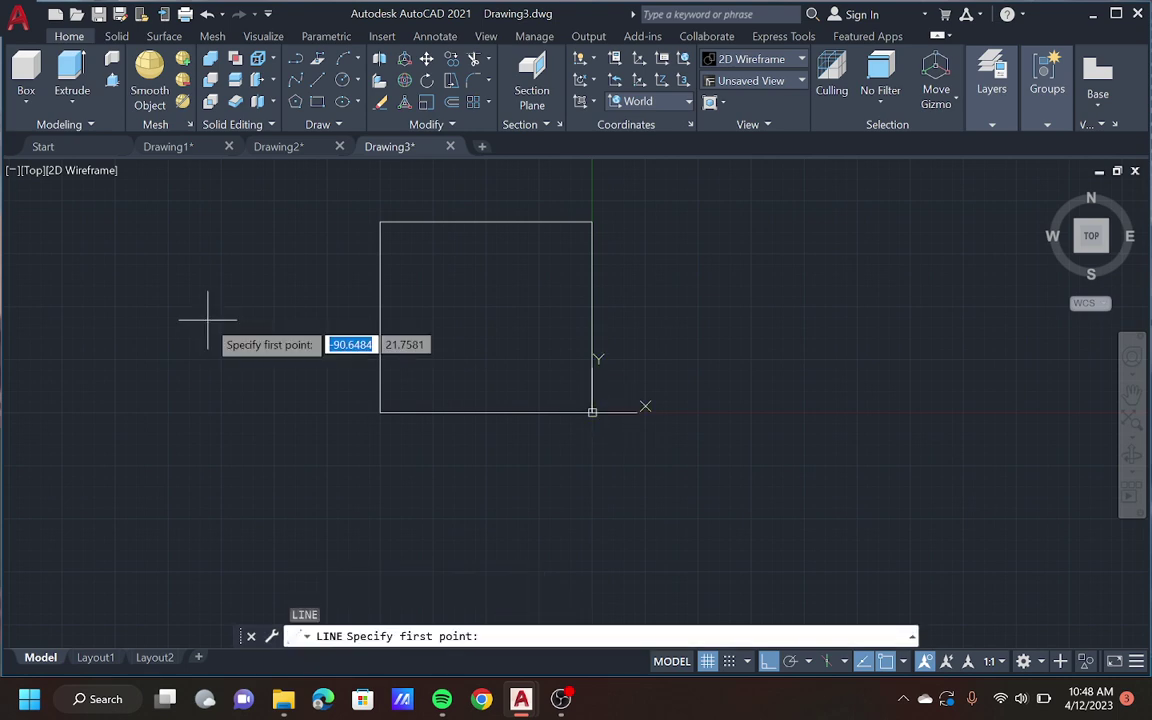
{"action": "left_click", "coordinate": [486, 221]}
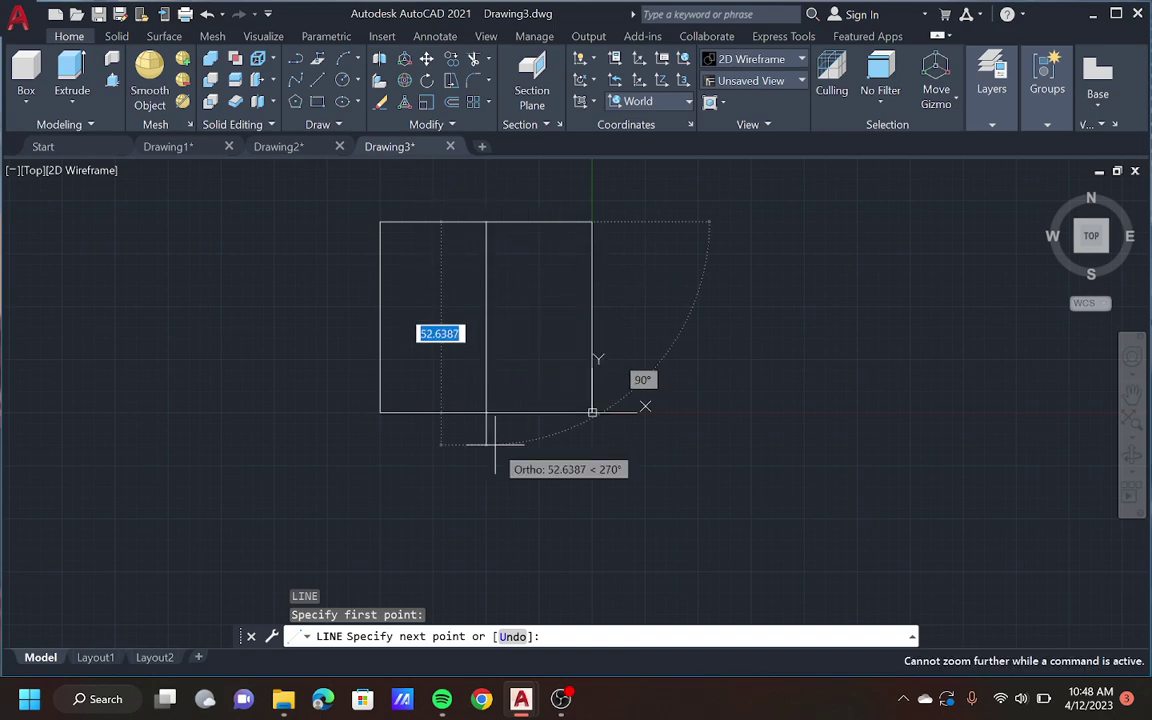
{"action": "scroll", "coordinate": [594, 221], "scroll_direction": "up", "scroll_amount": 5}
{"action": "scroll", "coordinate": [598, 220], "scroll_direction": "down", "scroll_amount": 5}
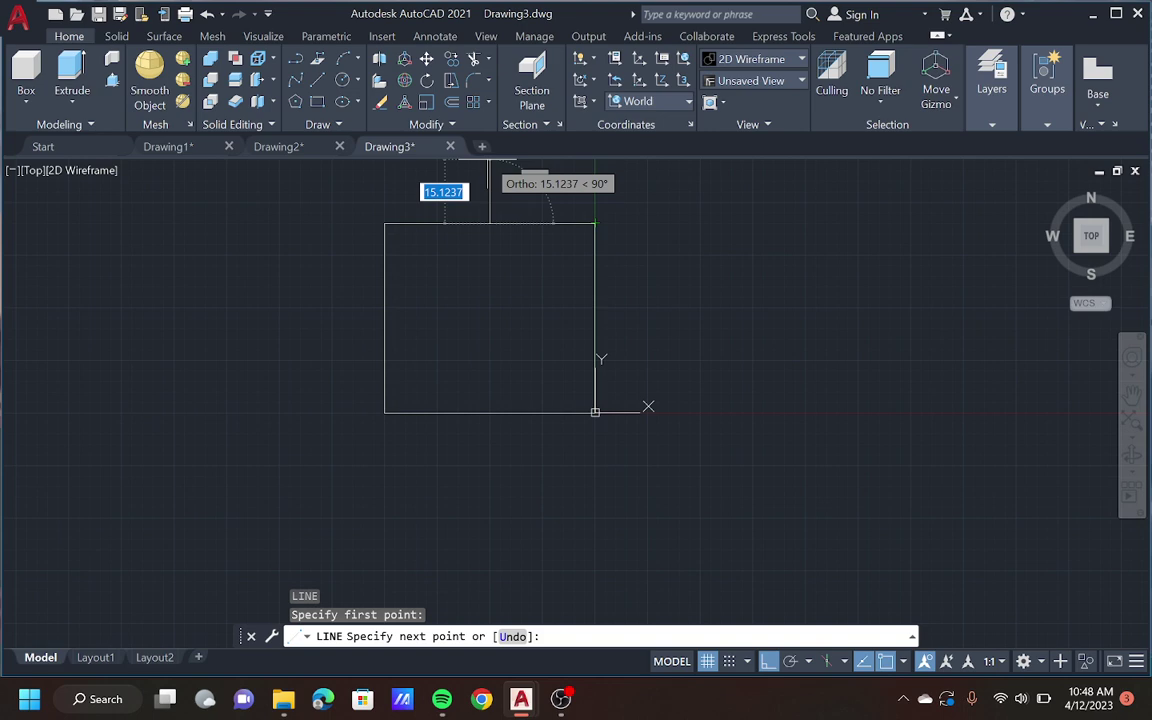
{"action": "type", "text": "3"}
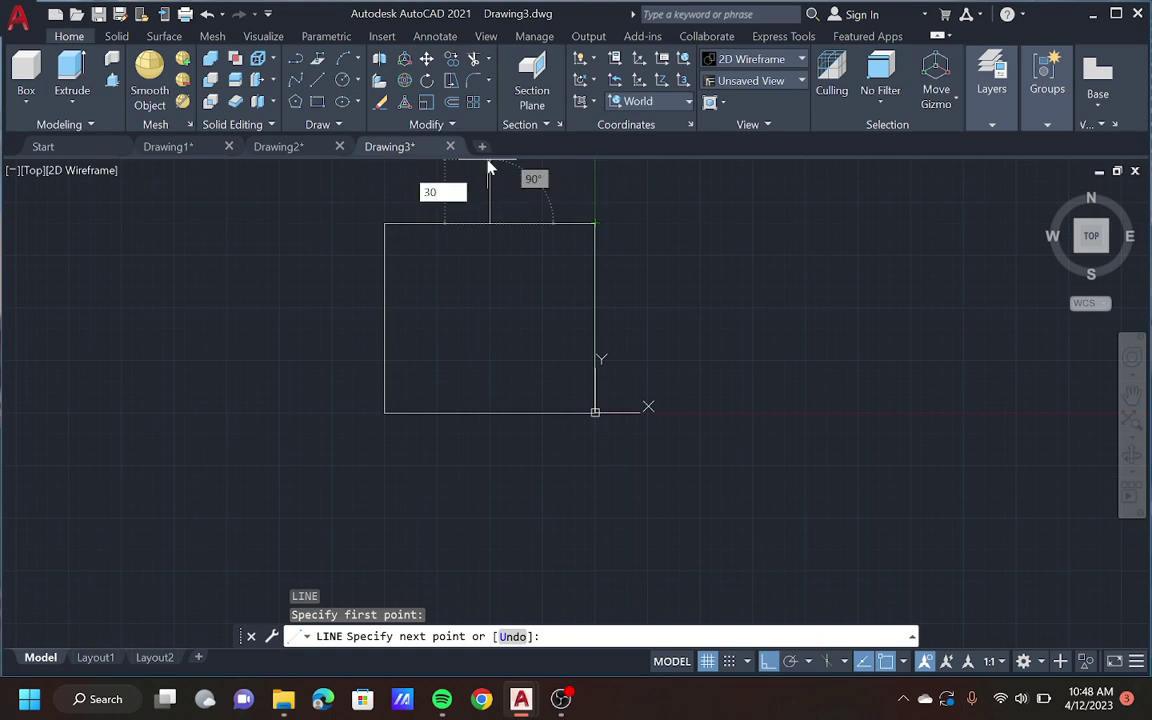
{"action": "type", "text": "0"}
{"action": "key", "text": "Return"}
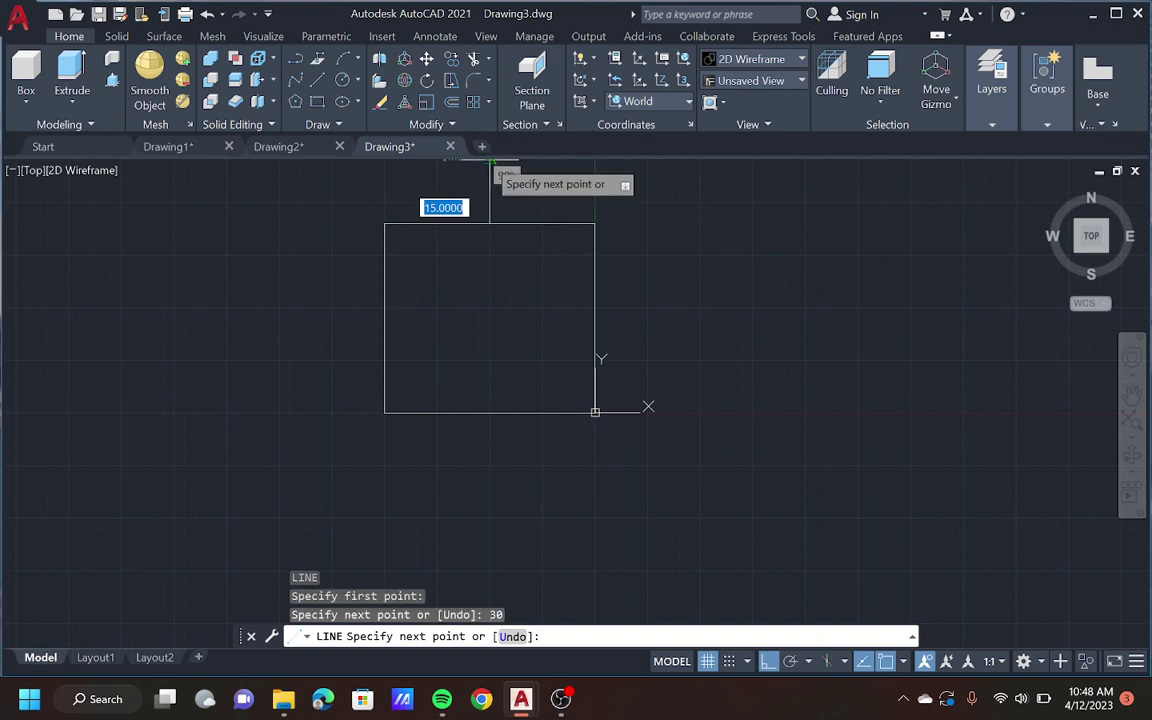
{"action": "left_click", "coordinate": [1092, 234]}
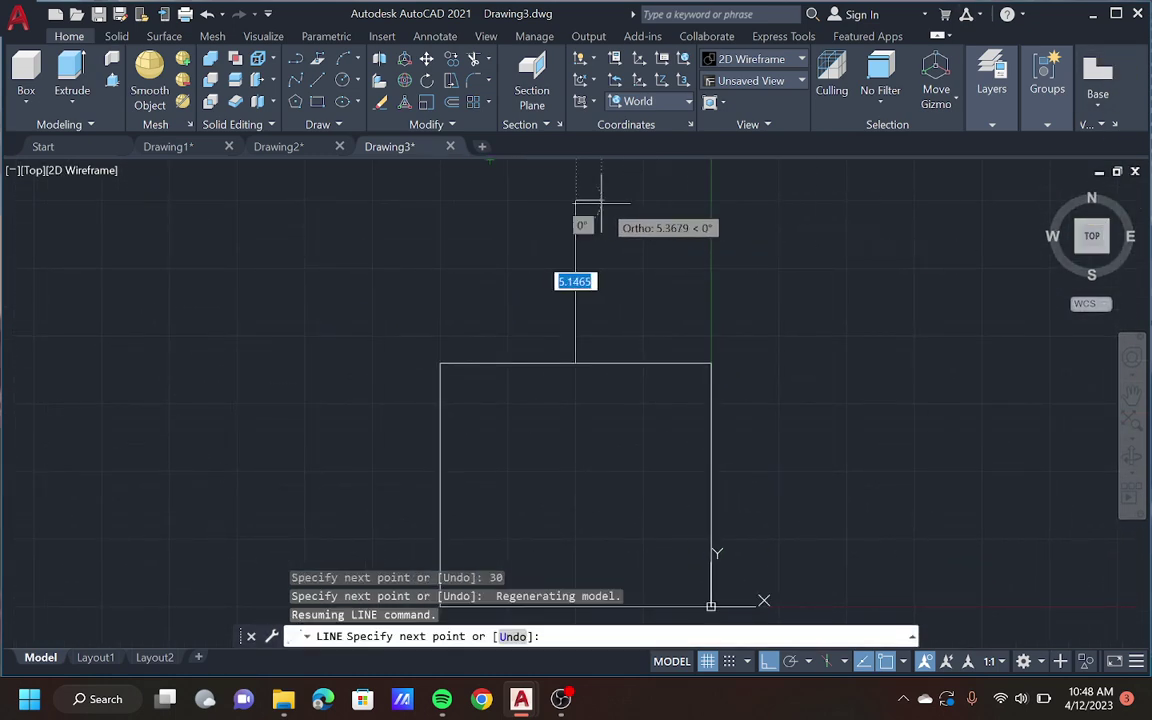
Step: Draw a circle of radius 15 centred on the upper end of the 30 long vertical line
{"action": "key", "text": "Escape"}
{"action": "type", "text": "c"}
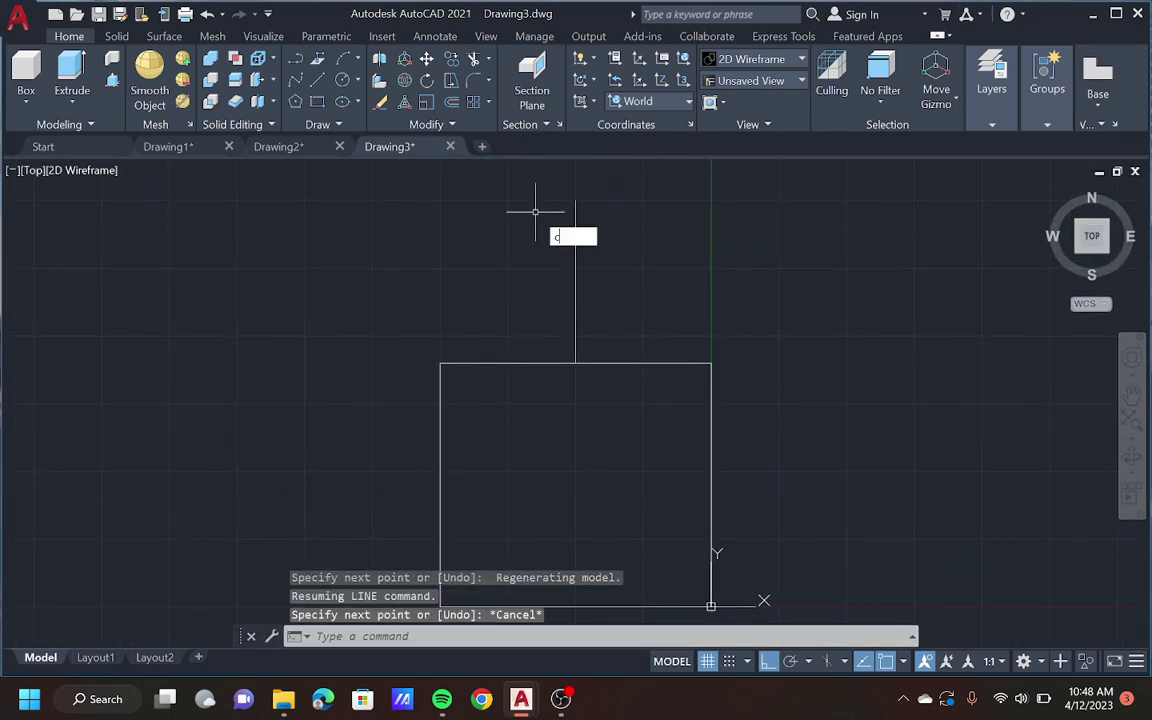
{"action": "key", "text": "Return"}
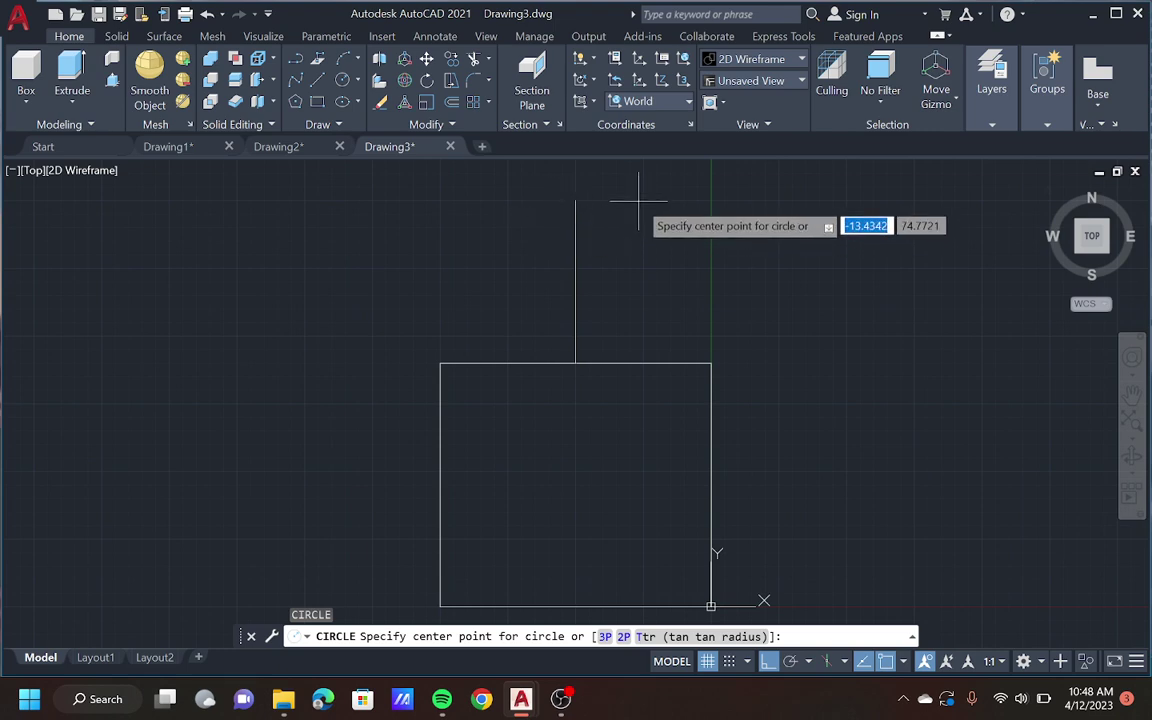
{"action": "left_click", "coordinate": [575, 200]}
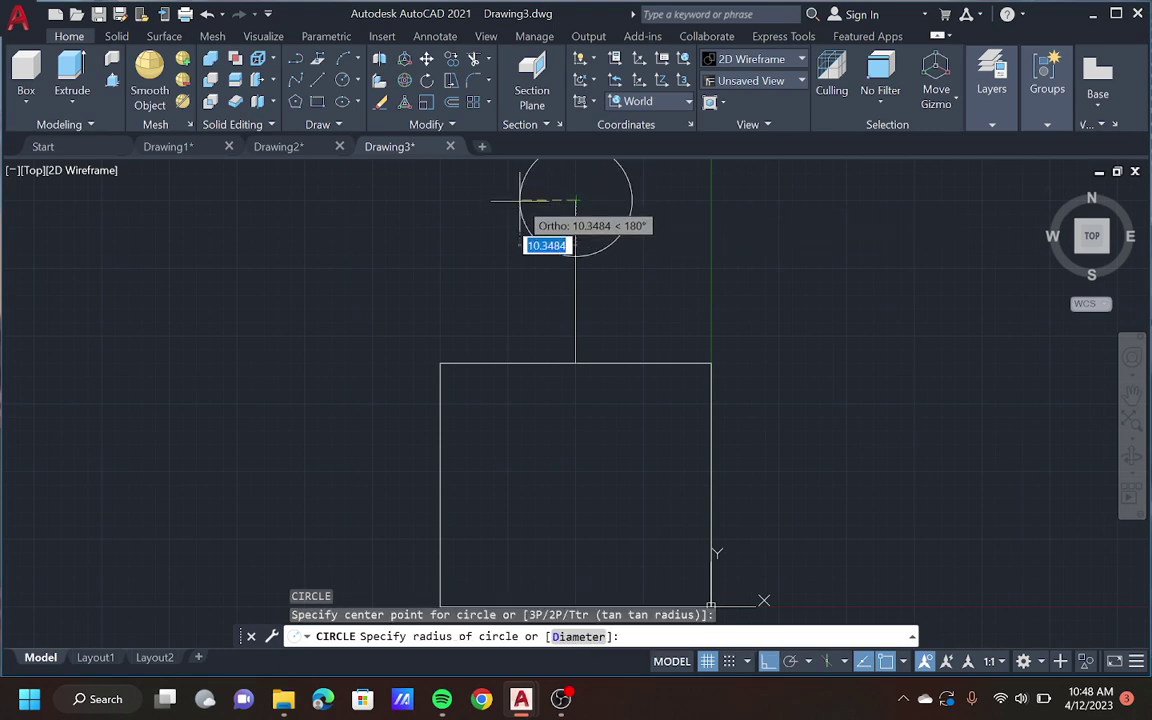
{"action": "type", "text": "15"}
{"action": "key", "text": "Return"}
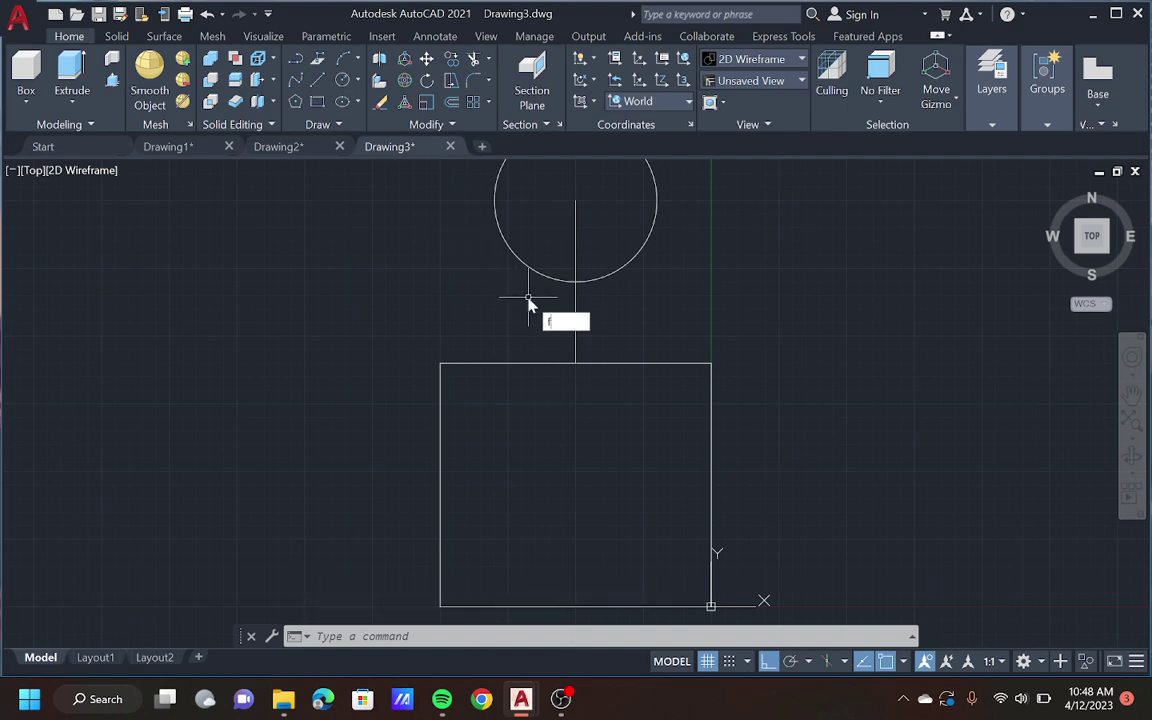
Step: Fillet the circle's lower-left side to the rectangle's upper edge with a radius of 30
{"action": "type", "text": "fill"}
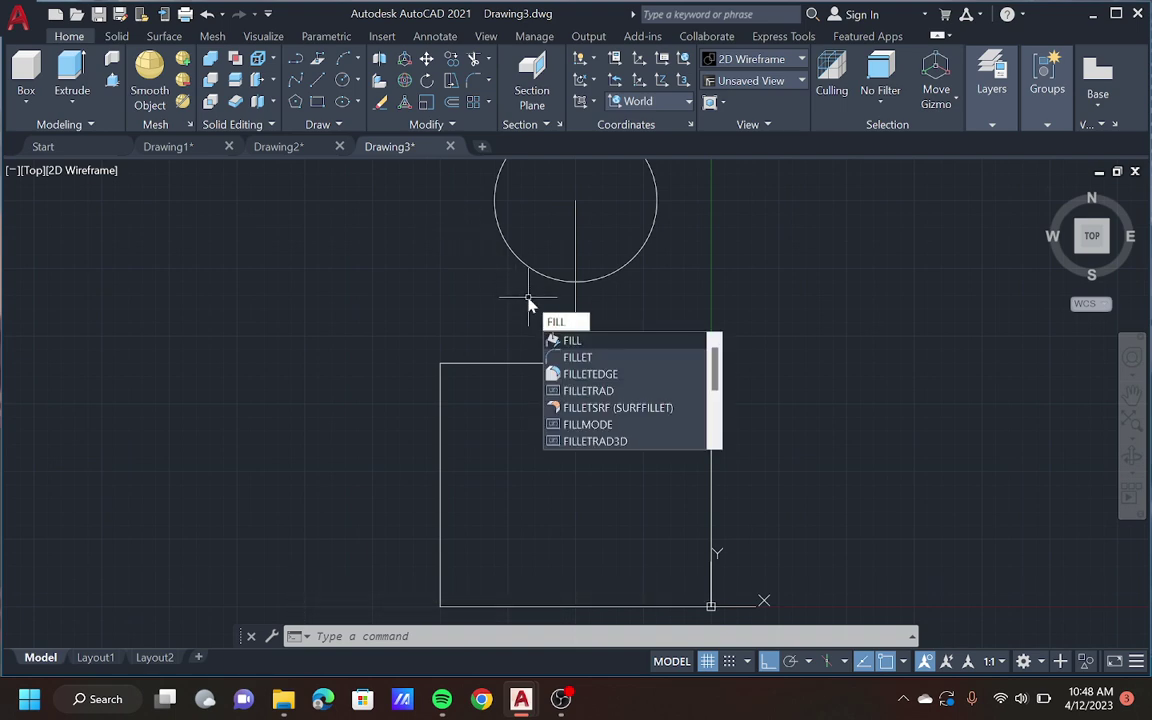
{"action": "key", "text": "Down"}
{"action": "key", "text": "Return"}
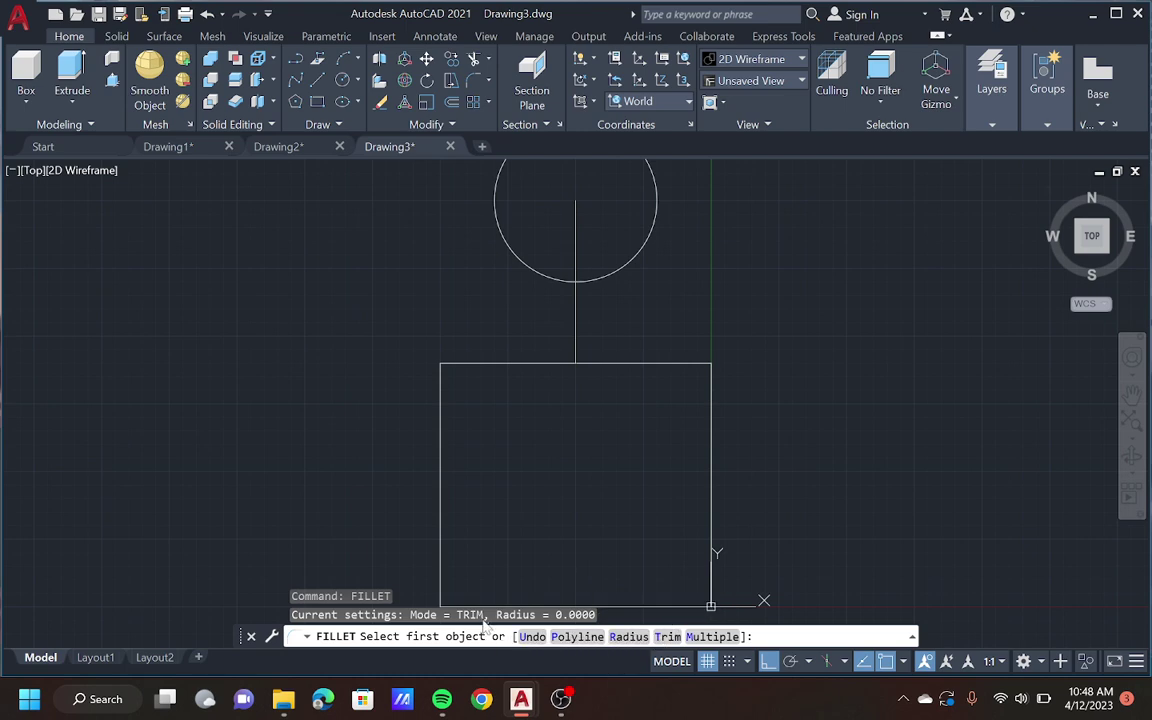
{"action": "left_click", "coordinate": [628, 636]}
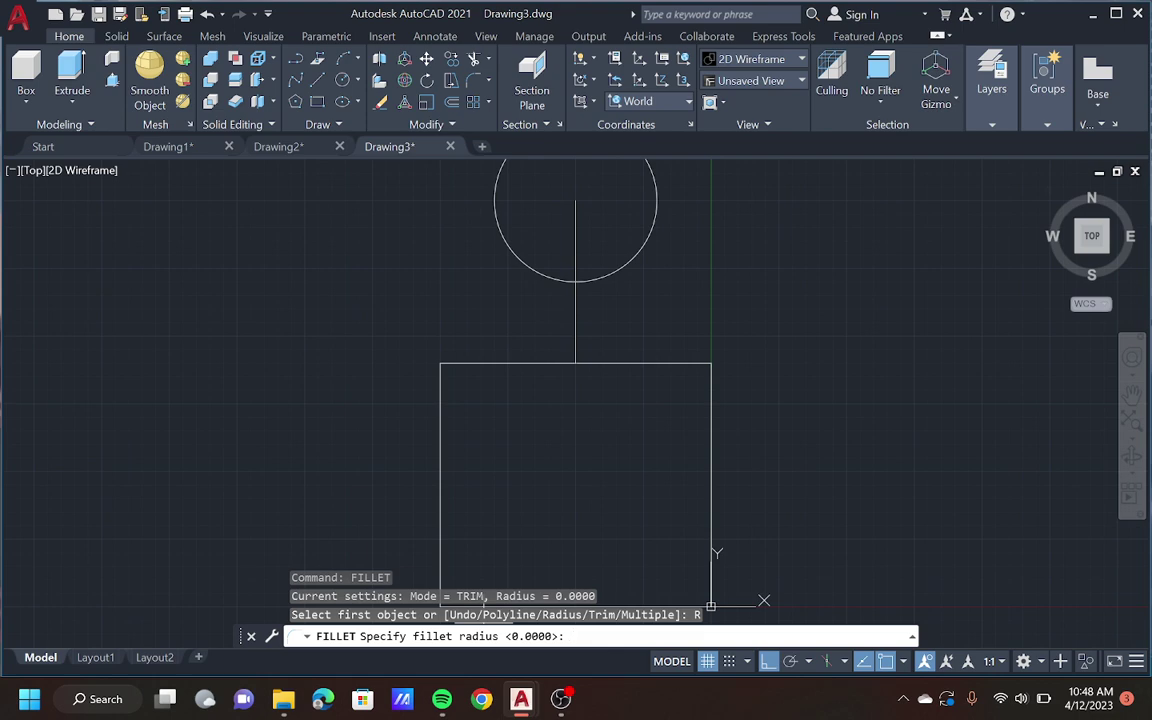
{"action": "key", "text": "Return"}
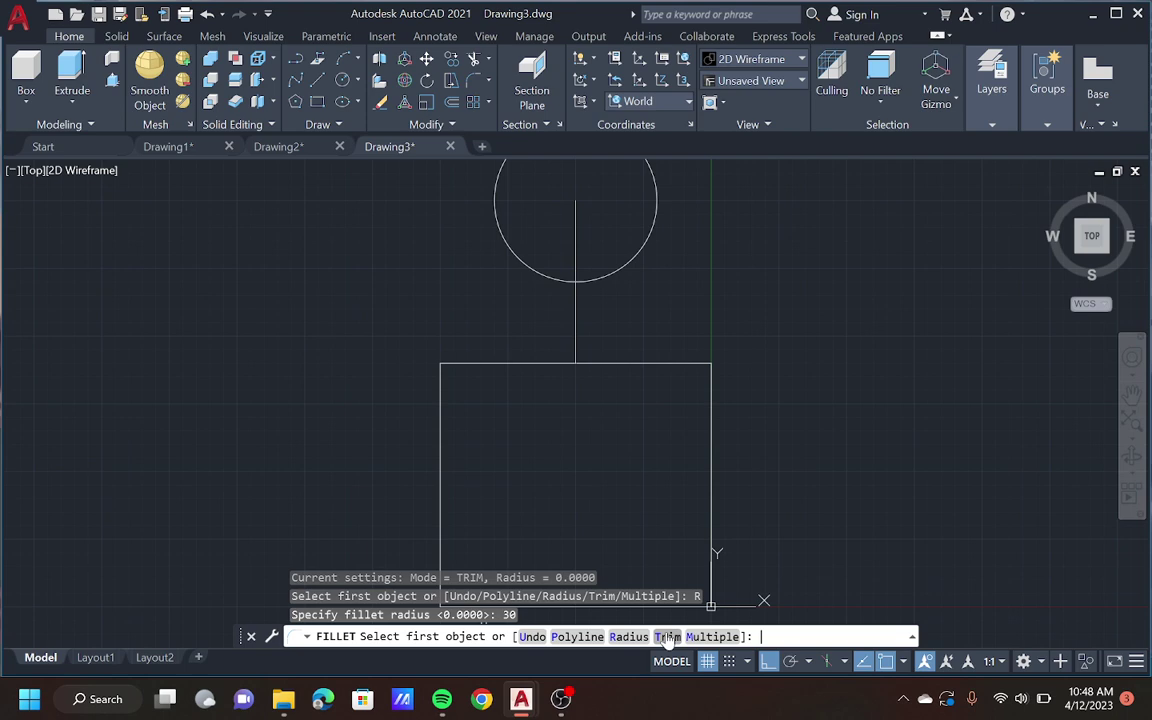
{"action": "left_click", "coordinate": [538, 272]}
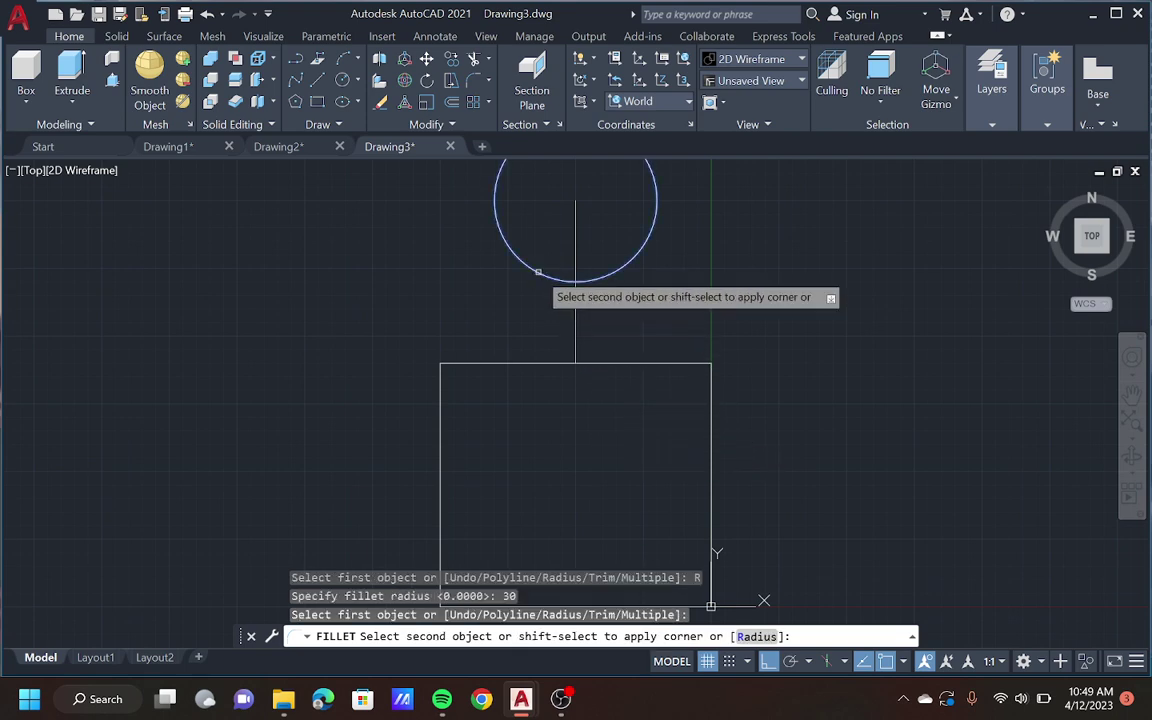
{"action": "left_click", "coordinate": [512, 364]}
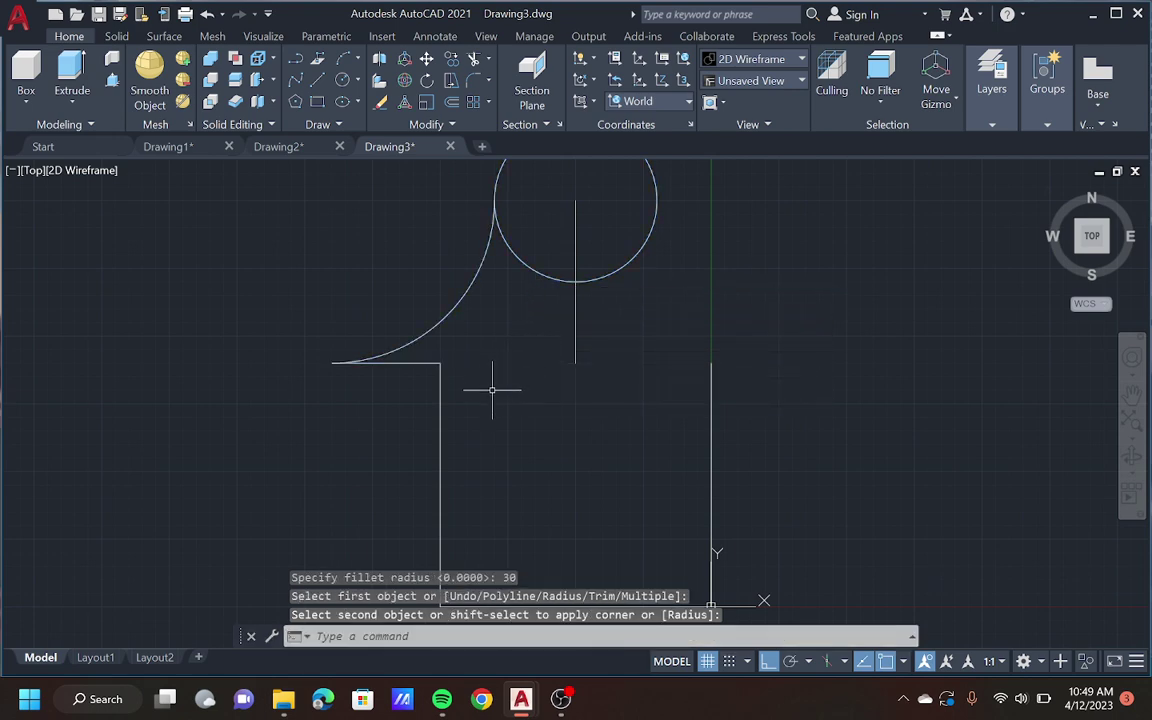
Step: Fillet the rectangle's left side to the new concave arc with the same radius of 30
{"action": "type", "text": "fi"}
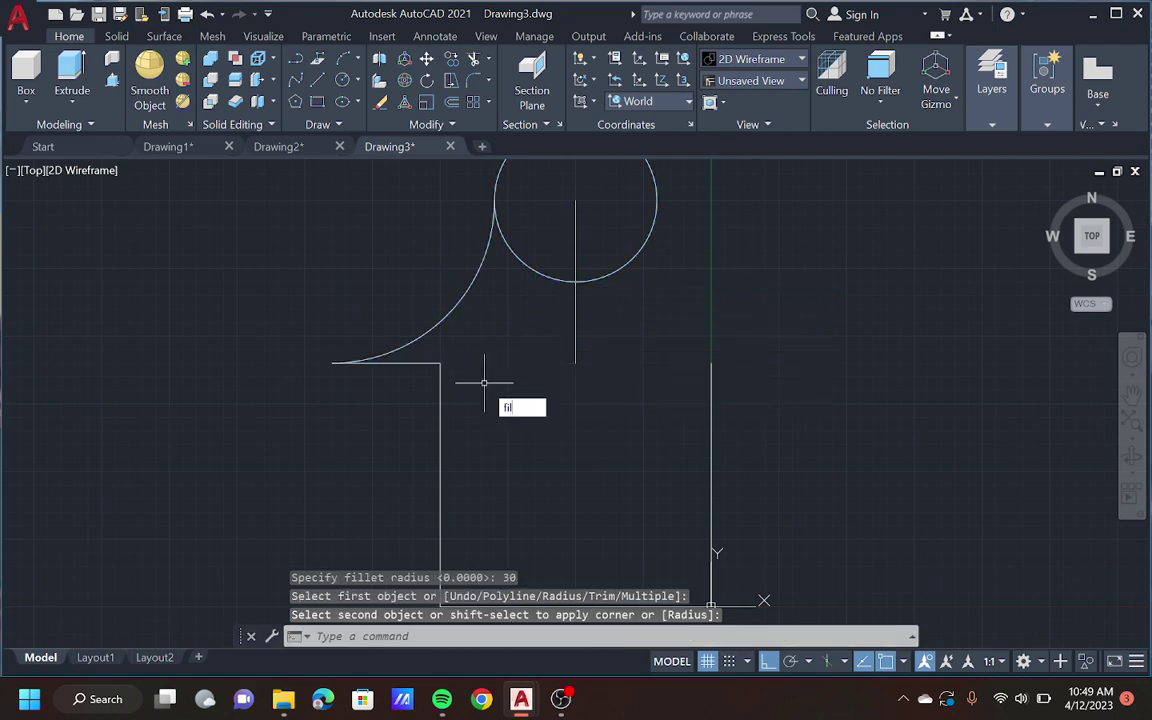
{"action": "type", "text": "llet"}
{"action": "key", "text": "Return"}
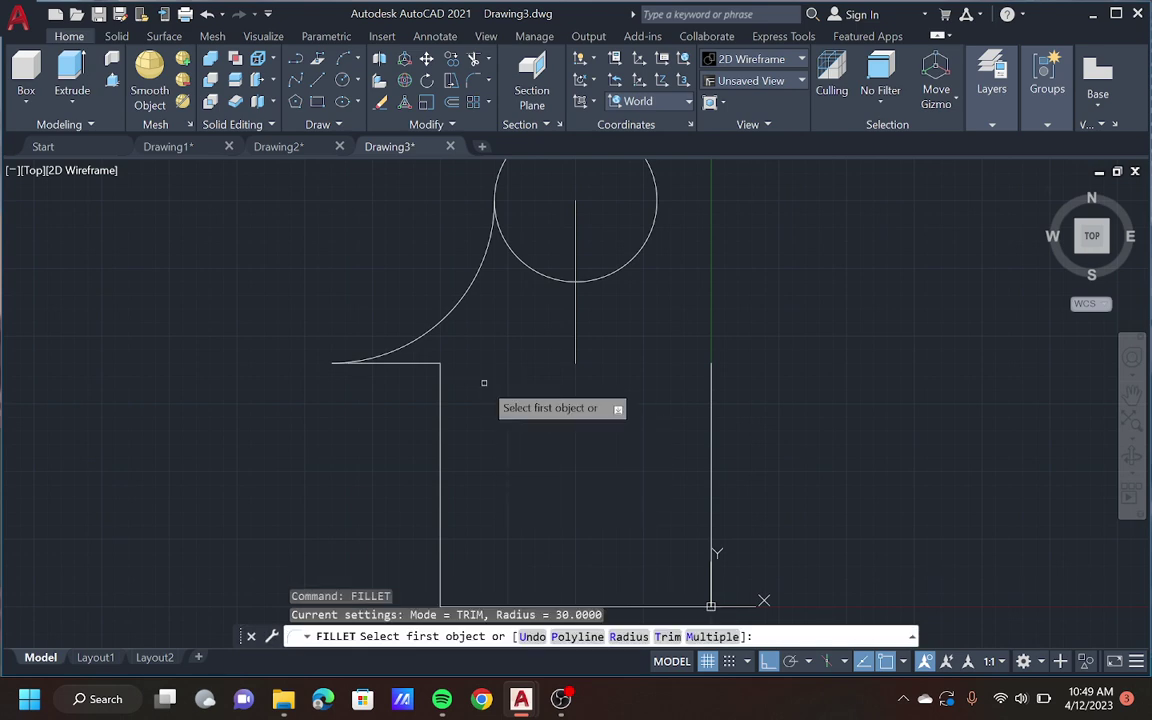
{"action": "left_click", "coordinate": [441, 395]}
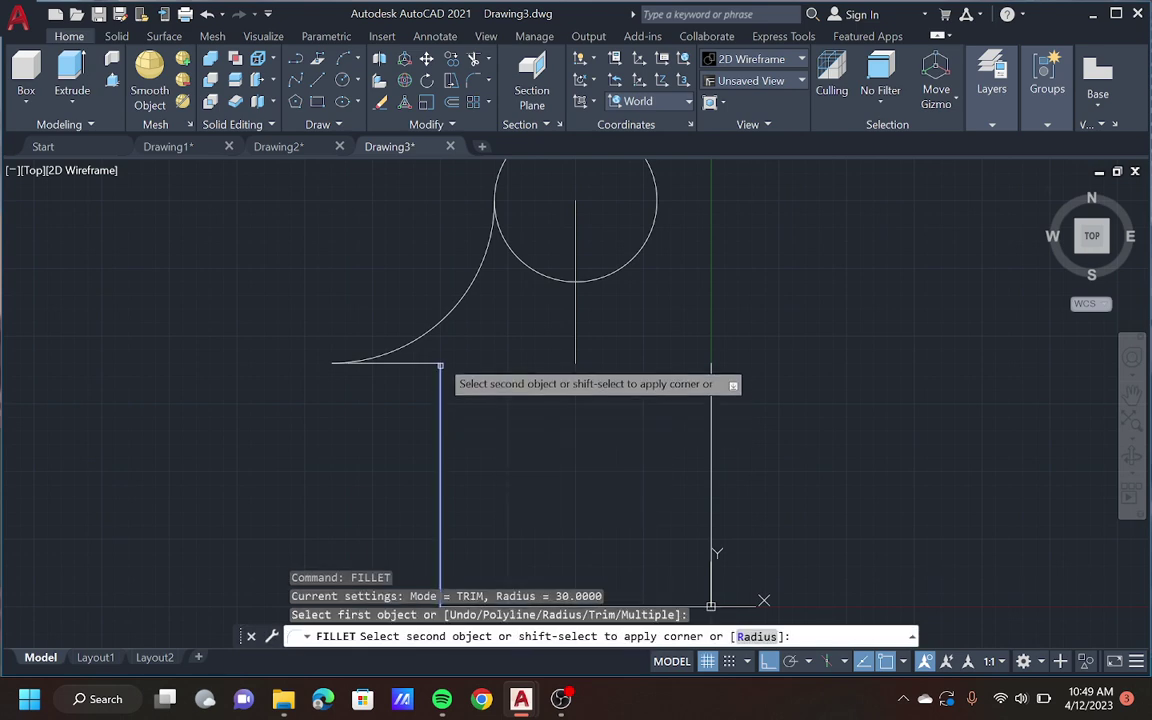
{"action": "left_click", "coordinate": [453, 311]}
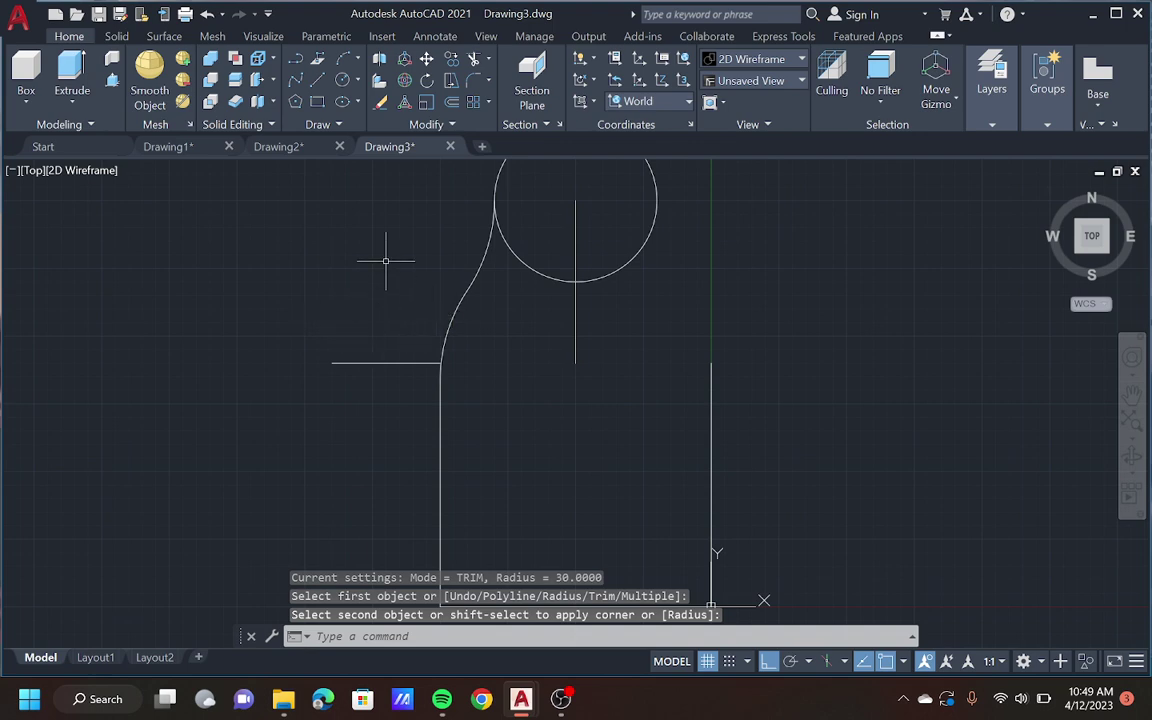
{"action": "key", "text": "Escape"}
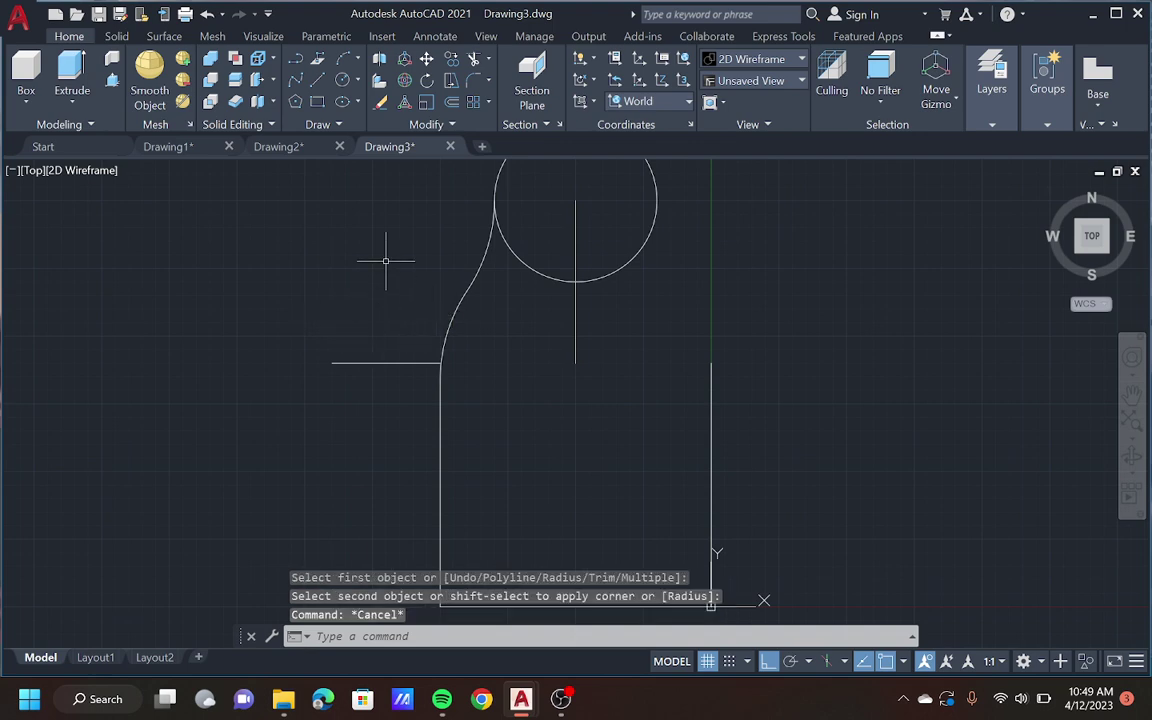
Step: Mirror the two left fillet arcs about the vertical centreline through the bottom edge's midpoint, keeping the source objects
{"action": "left_click", "coordinate": [481, 257]}
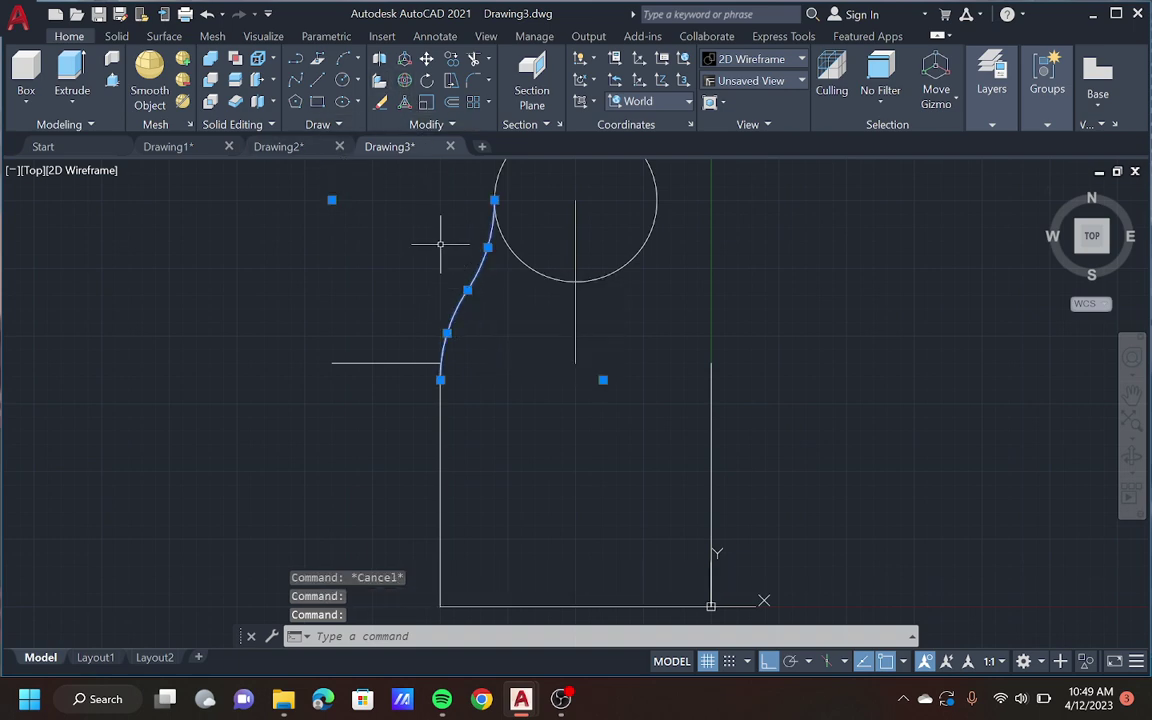
{"action": "key", "text": "Return"}
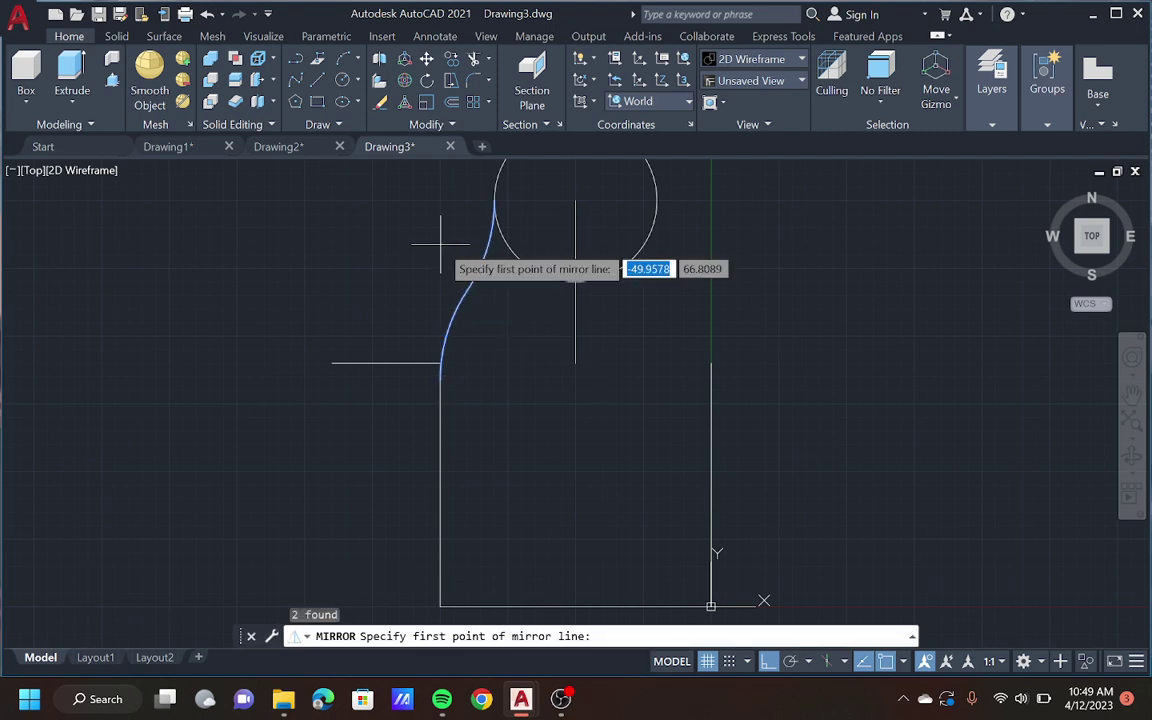
{"action": "left_click", "coordinate": [576, 362]}
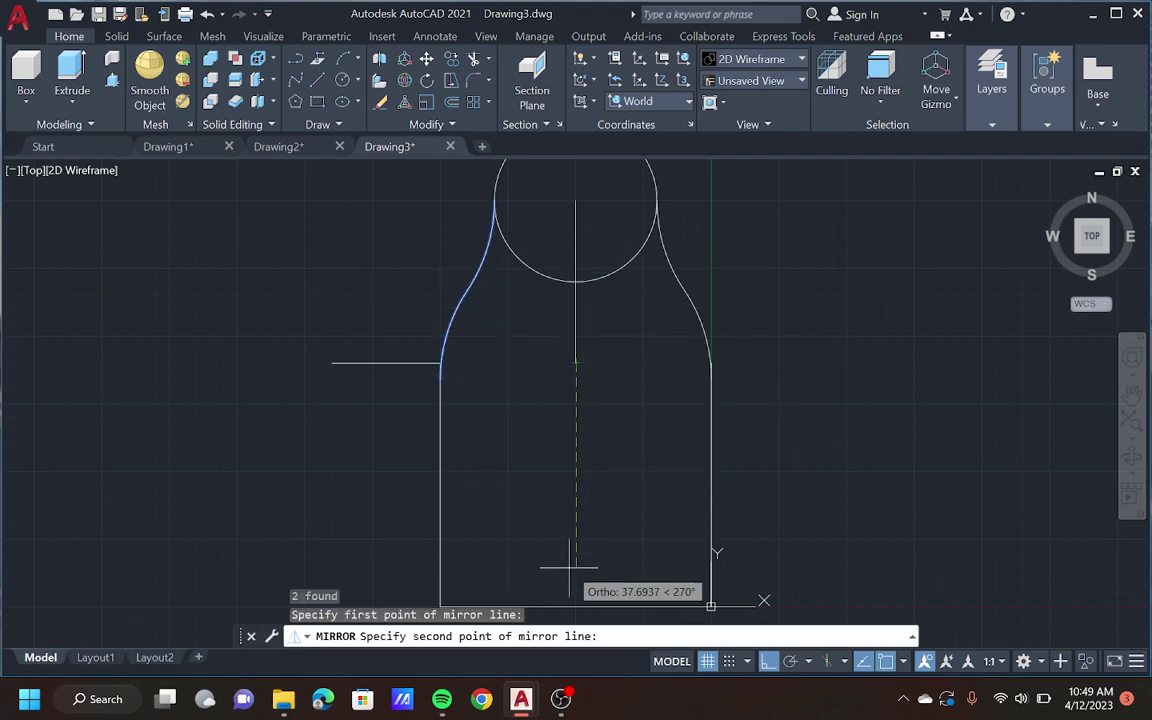
{"action": "left_click", "coordinate": [576, 606]}
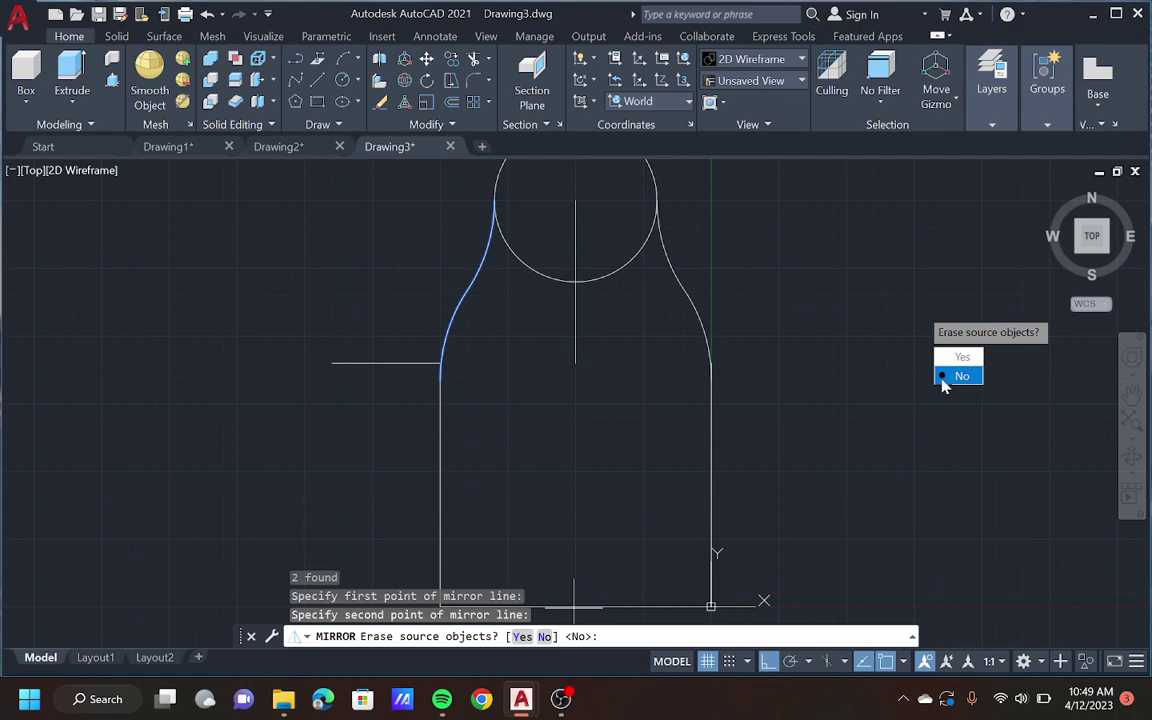
{"action": "left_click", "coordinate": [958, 376]}
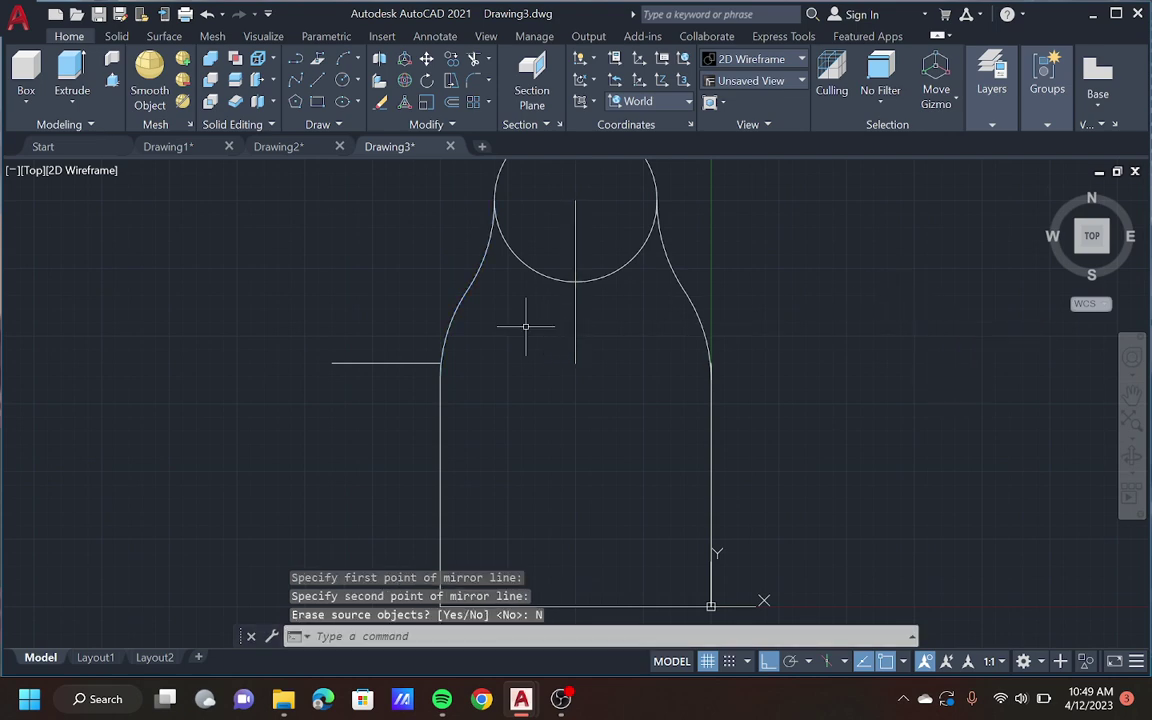
Step: Erase the leftover horizontal line extending outward from the left side of the profile
{"action": "left_click", "coordinate": [407, 363]}
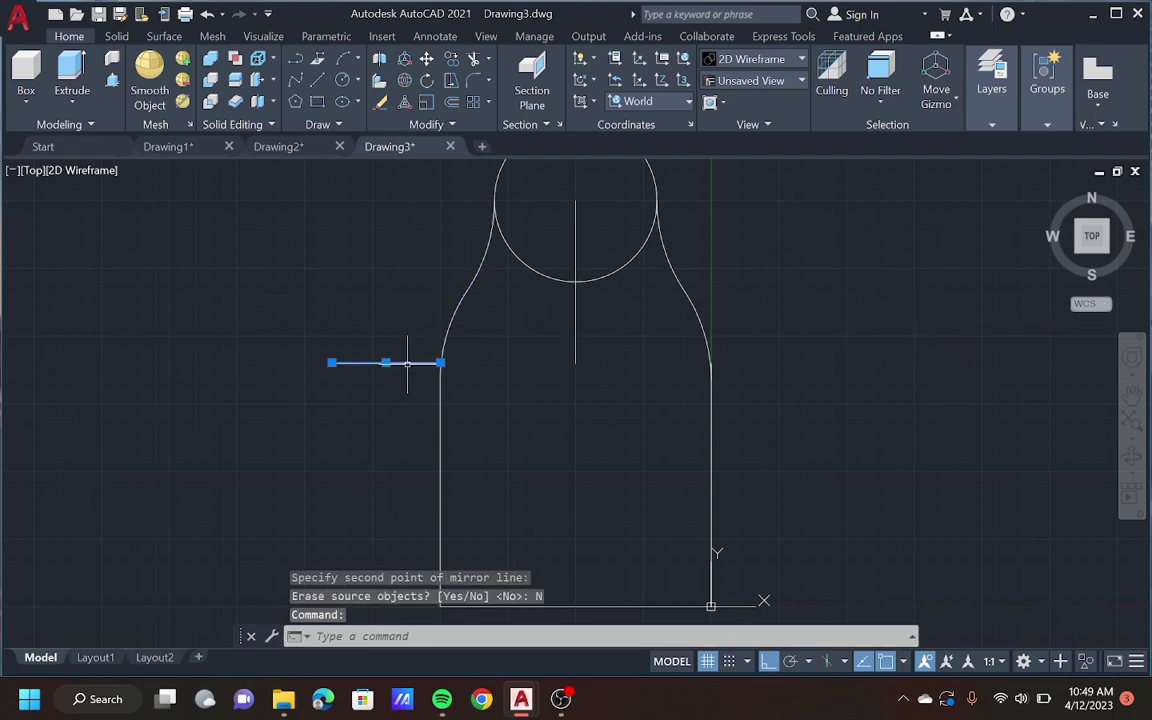
{"action": "key", "text": "Delete"}
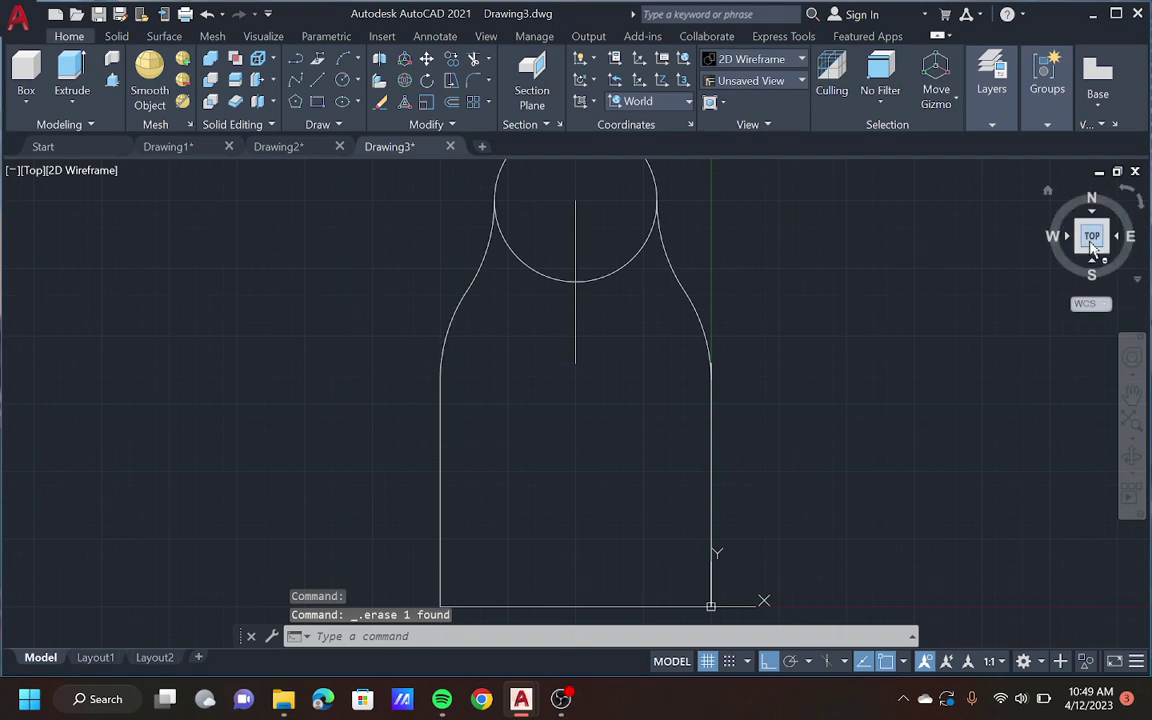
{"action": "left_click_drag", "start_coordinate": [1092, 240], "coordinate": [1118, 230]}
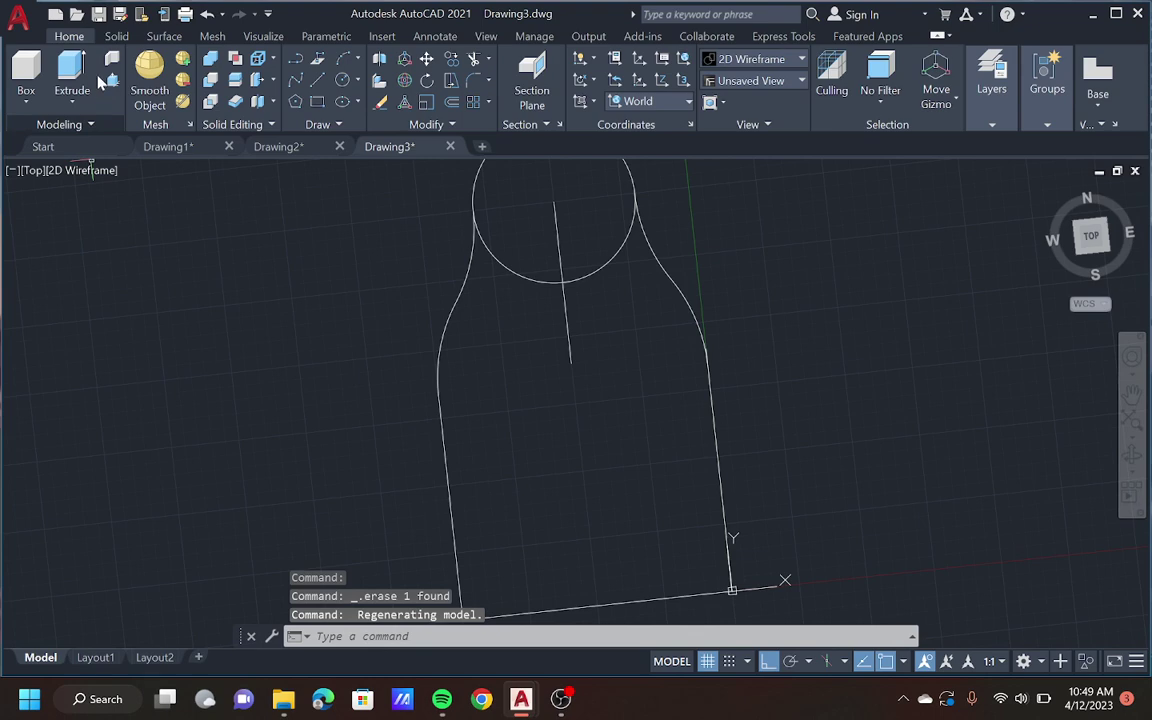
Step: Switch to the Drafting & Annotation workspace and draw a 6-sided polygon at the centreline's lower end, inscribed in a circle of radius 12.5
{"action": "left_click", "coordinate": [1023, 661]}
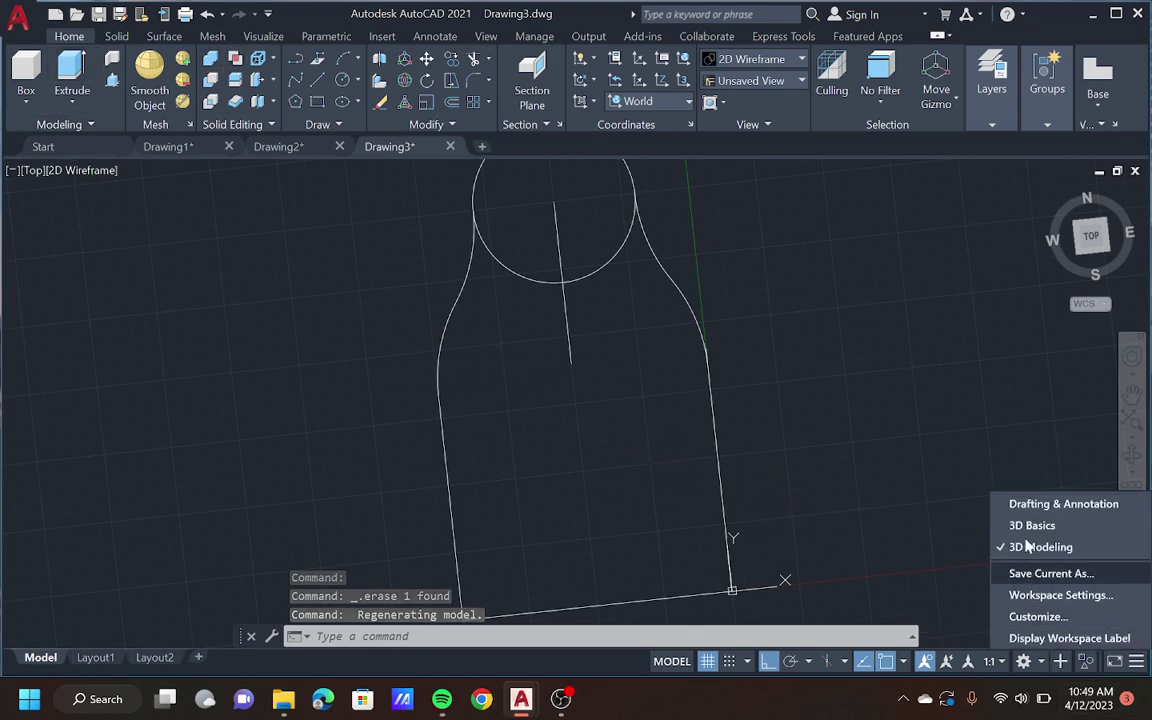
{"action": "left_click", "coordinate": [921, 453]}
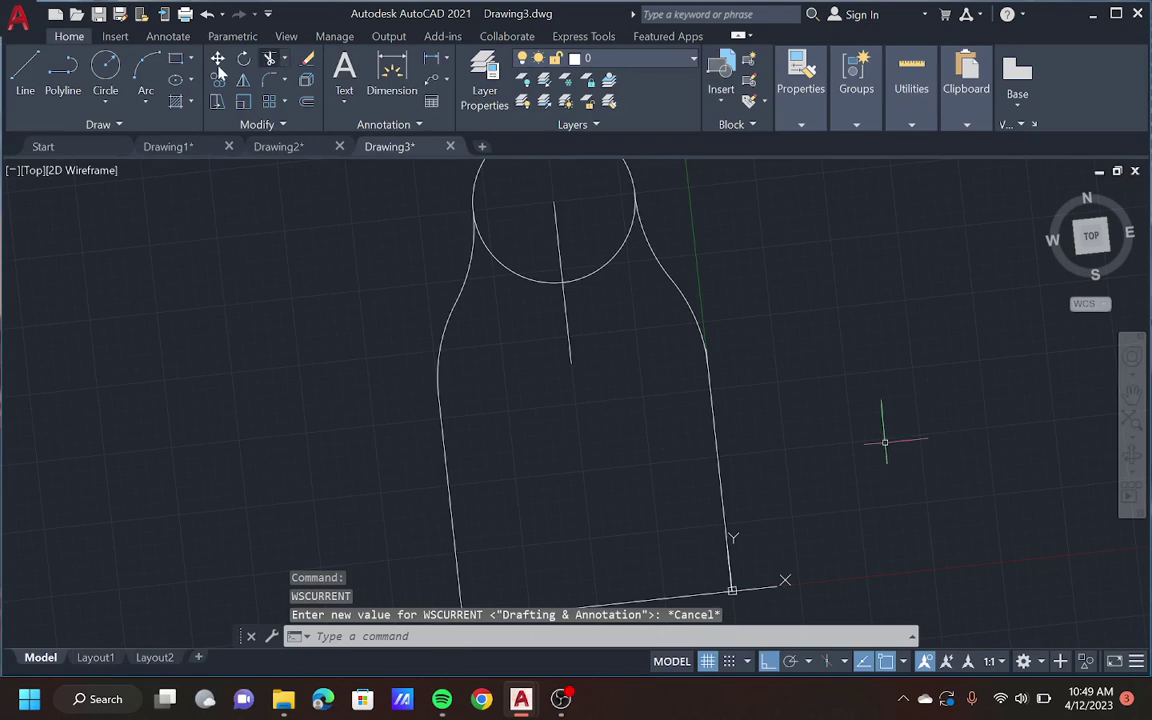
{"action": "left_click", "coordinate": [191, 58]}
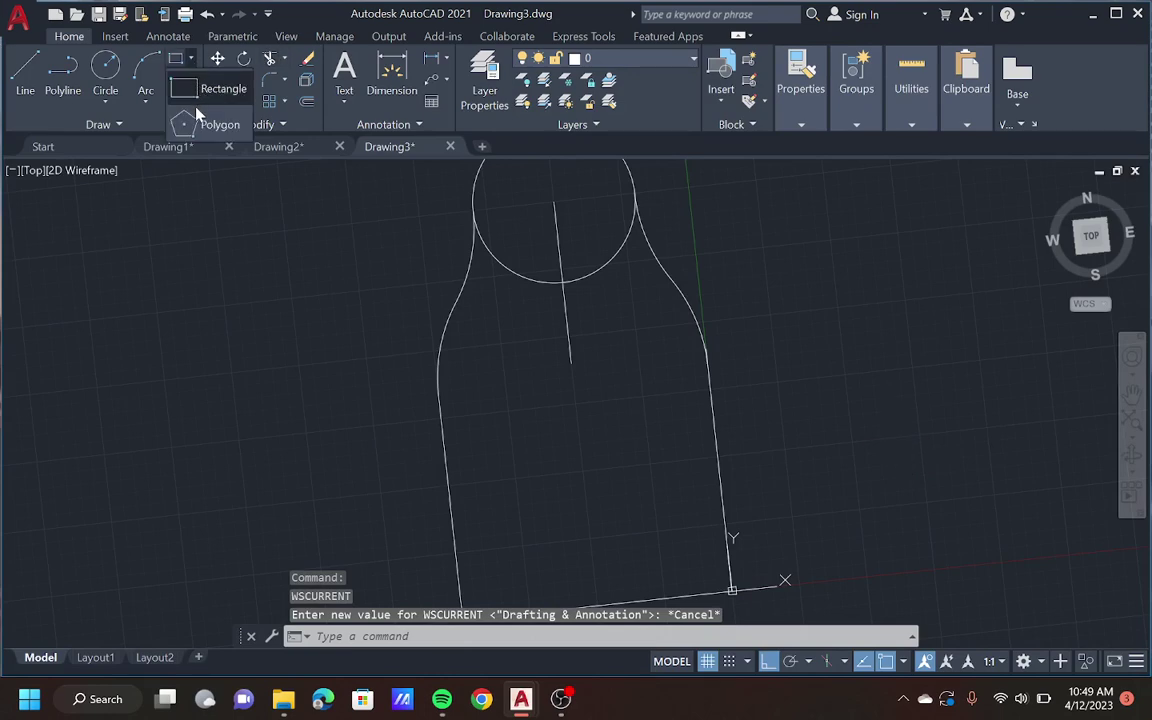
{"action": "left_click", "coordinate": [197, 126]}
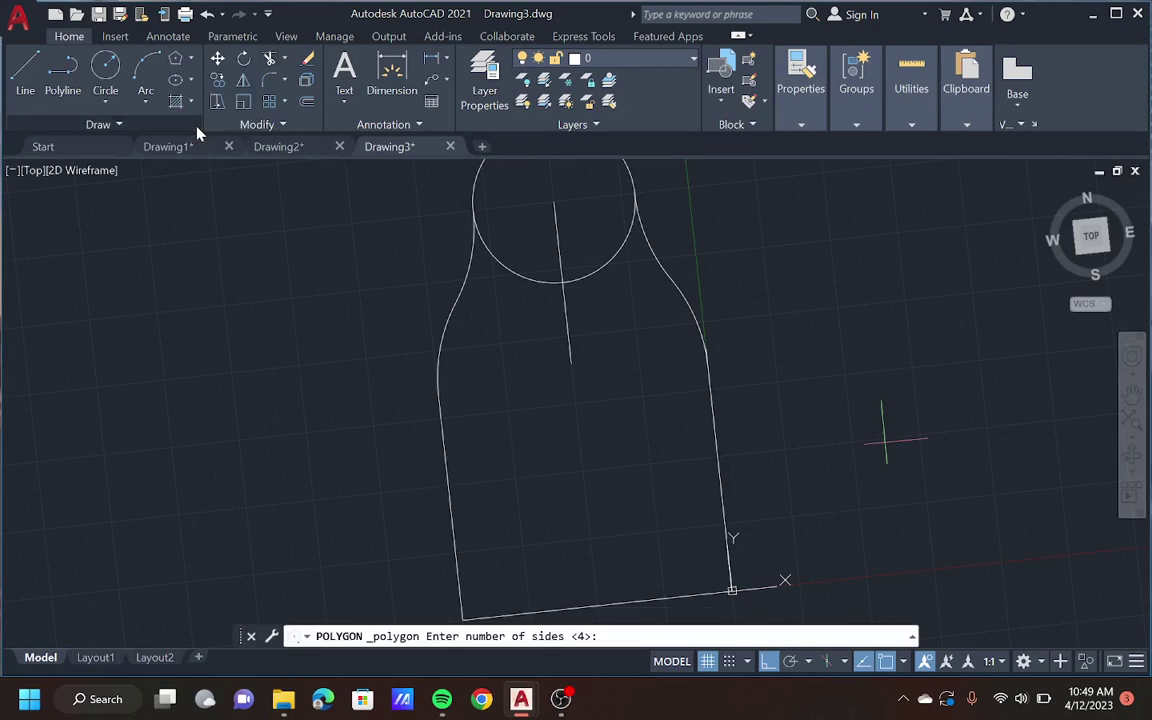
{"action": "type", "text": "6"}
{"action": "key", "text": "Return"}
{"action": "left_click", "coordinate": [571, 363]}
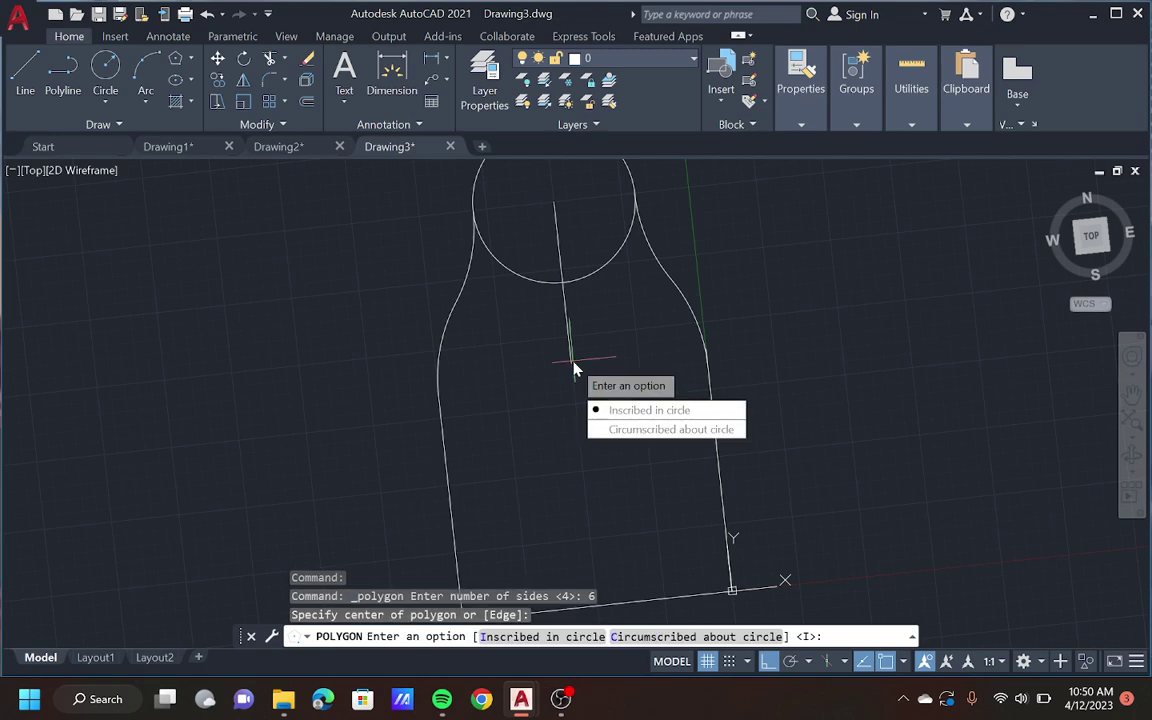
{"action": "left_click", "coordinate": [617, 418]}
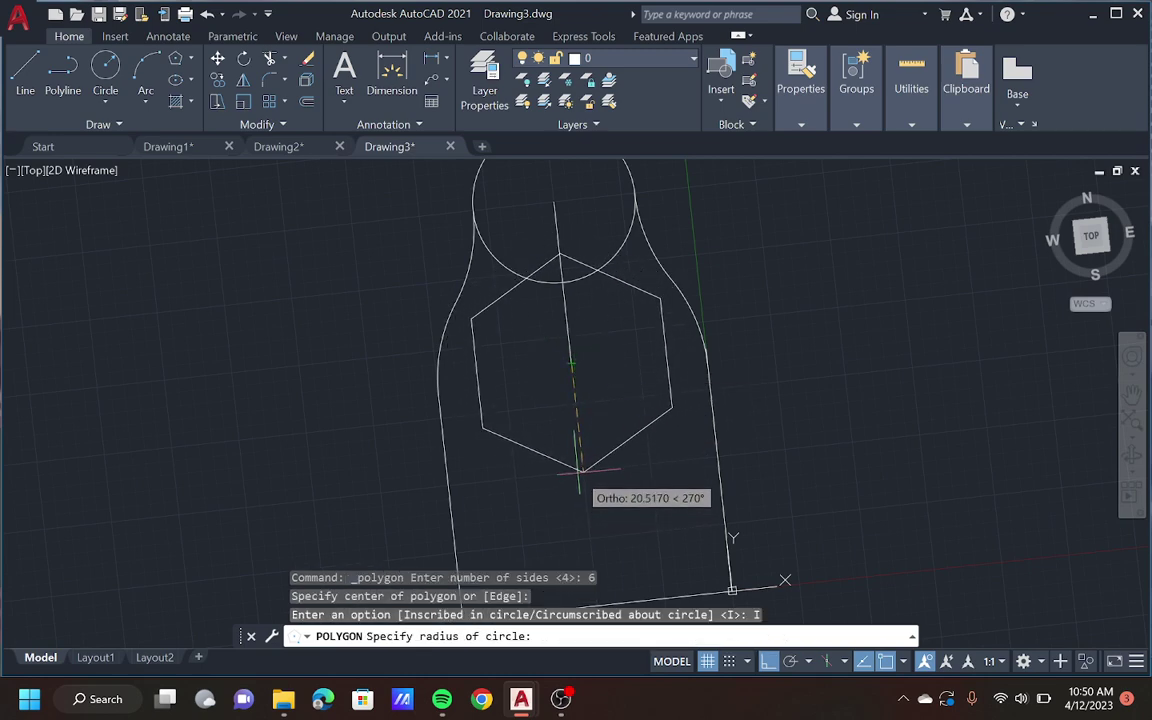
{"action": "type", "text": "12.5"}
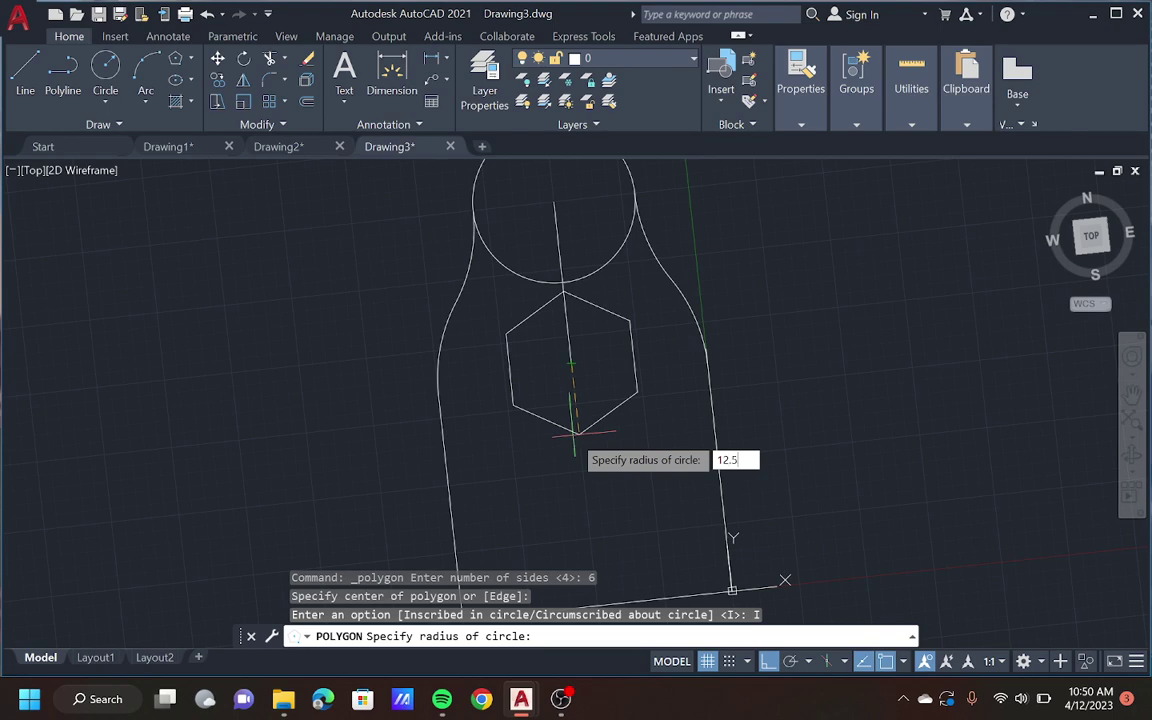
{"action": "key", "text": "Return"}
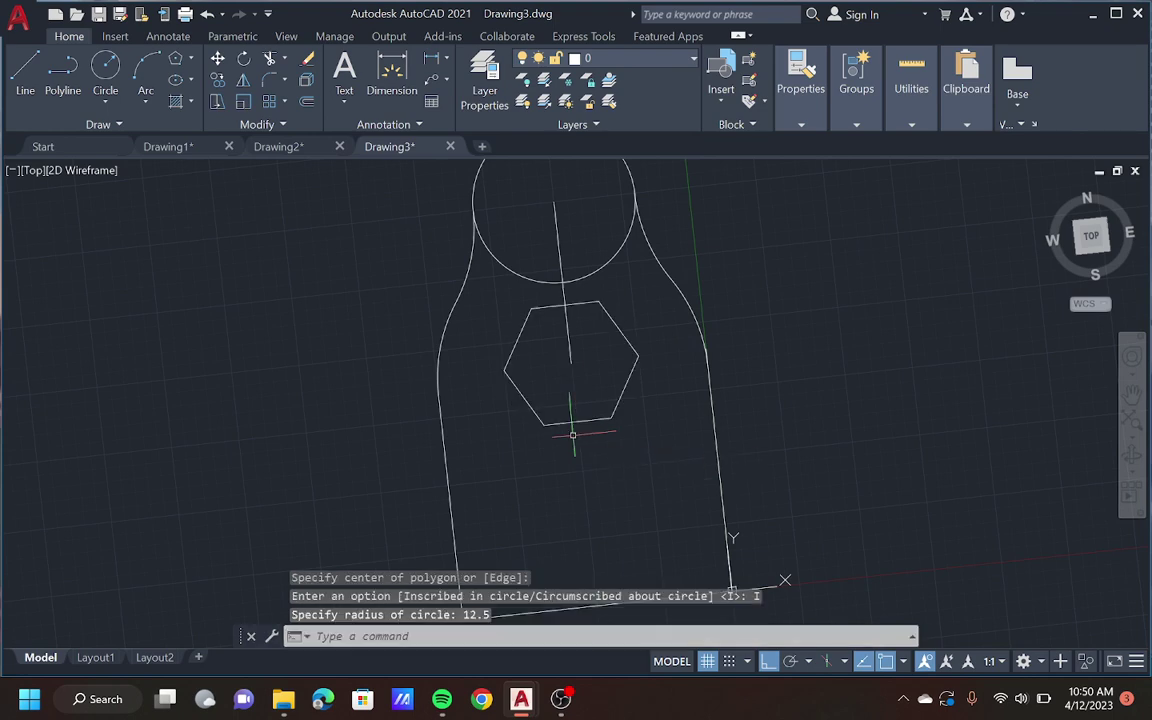
Step: Rotate the hexagon 270° about its centre so that two of its vertices lie on the centreline
{"action": "left_click", "coordinate": [582, 419]}
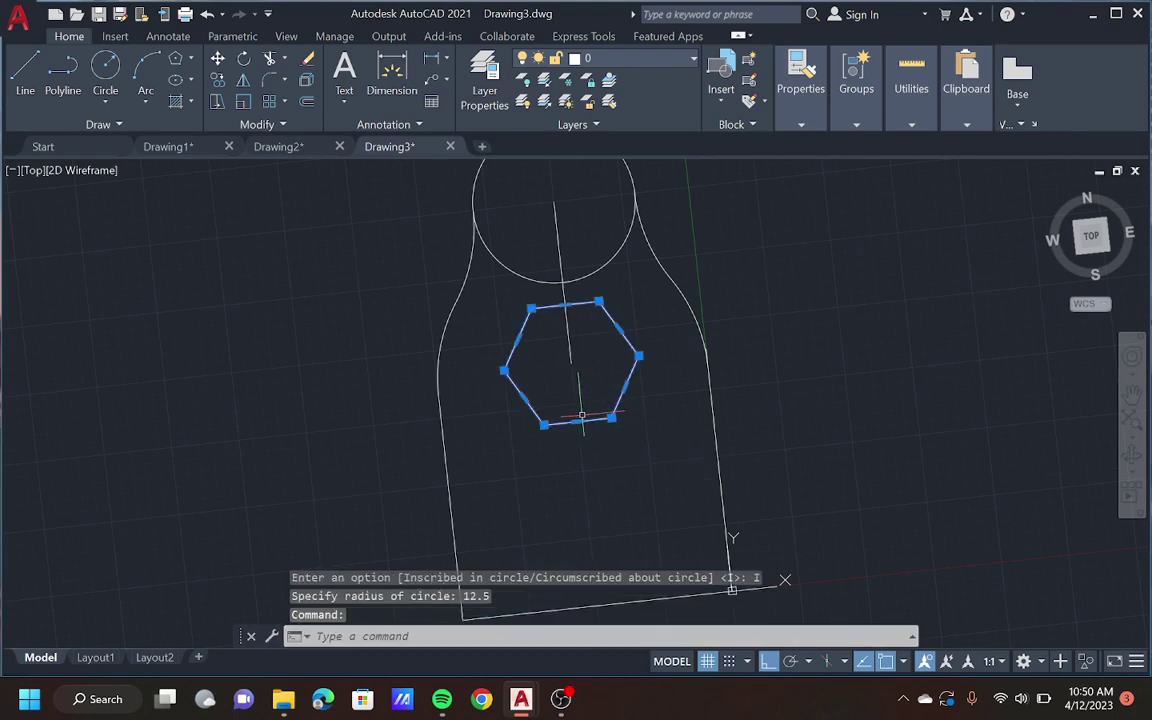
{"action": "left_click", "coordinate": [245, 62]}
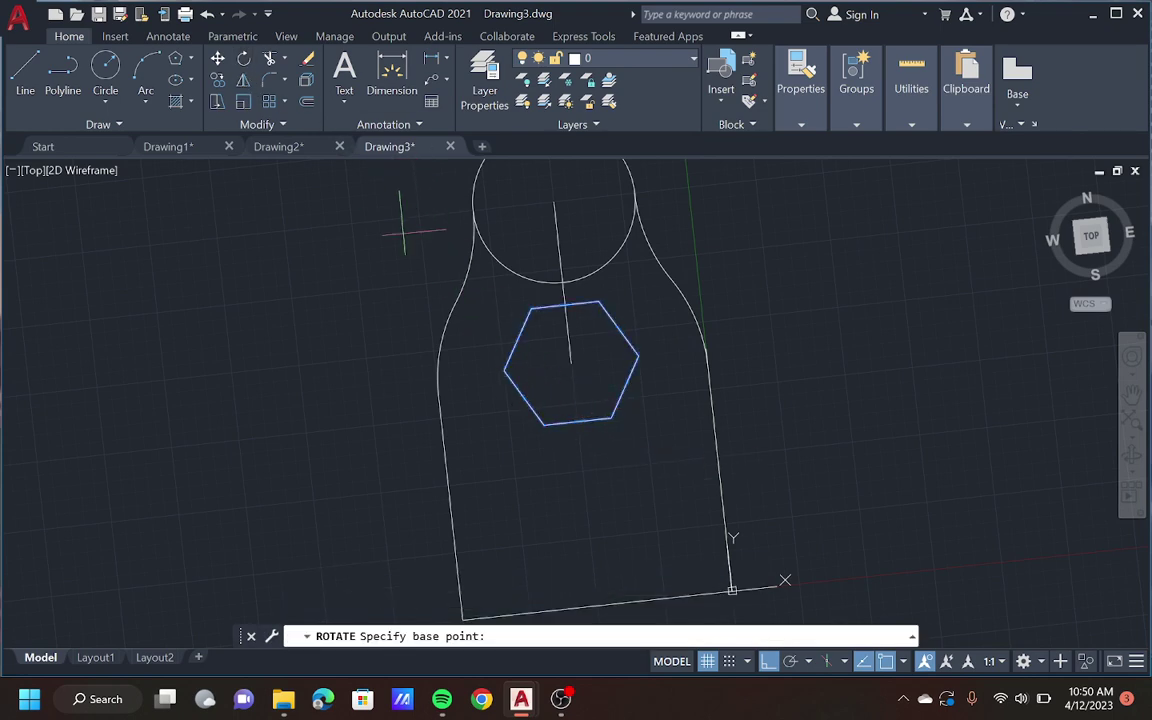
{"action": "left_click", "coordinate": [571, 363]}
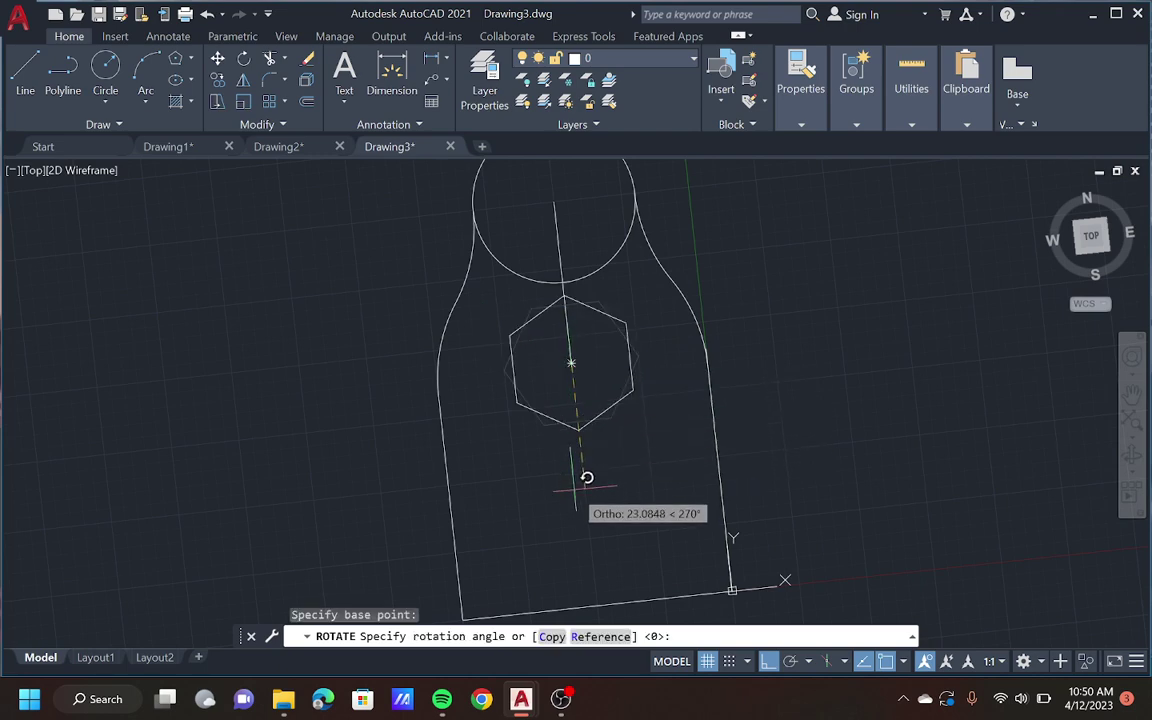
{"action": "left_click", "coordinate": [610, 593]}
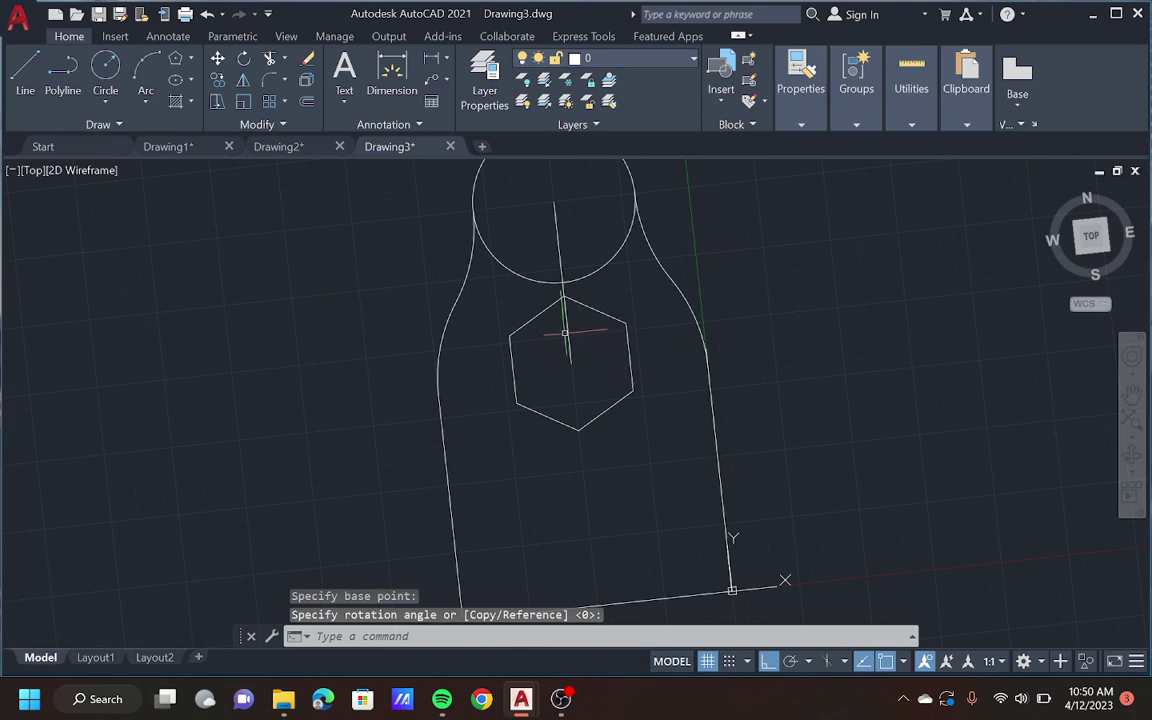
Step: Trim away the circle's lower arc inside the profile, on both sides of the centreline
{"action": "left_click", "coordinate": [268, 60]}
{"action": "left_click_drag", "start_coordinate": [537, 249], "coordinate": [488, 272]}
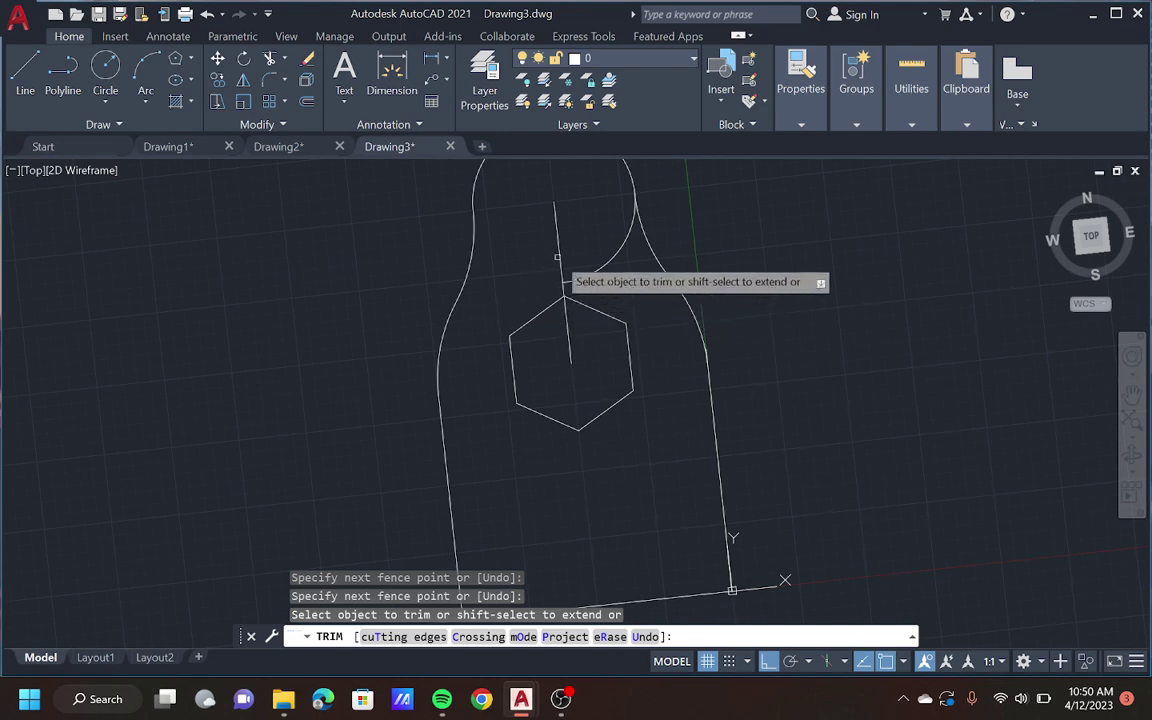
{"action": "mouse_move", "coordinate": [557, 257]}
{"action": "left_mouse_down"}
{"action": "mouse_move", "coordinate": [577, 229]}
{"action": "mouse_move", "coordinate": [620, 283]}
{"action": "left_mouse_up"}
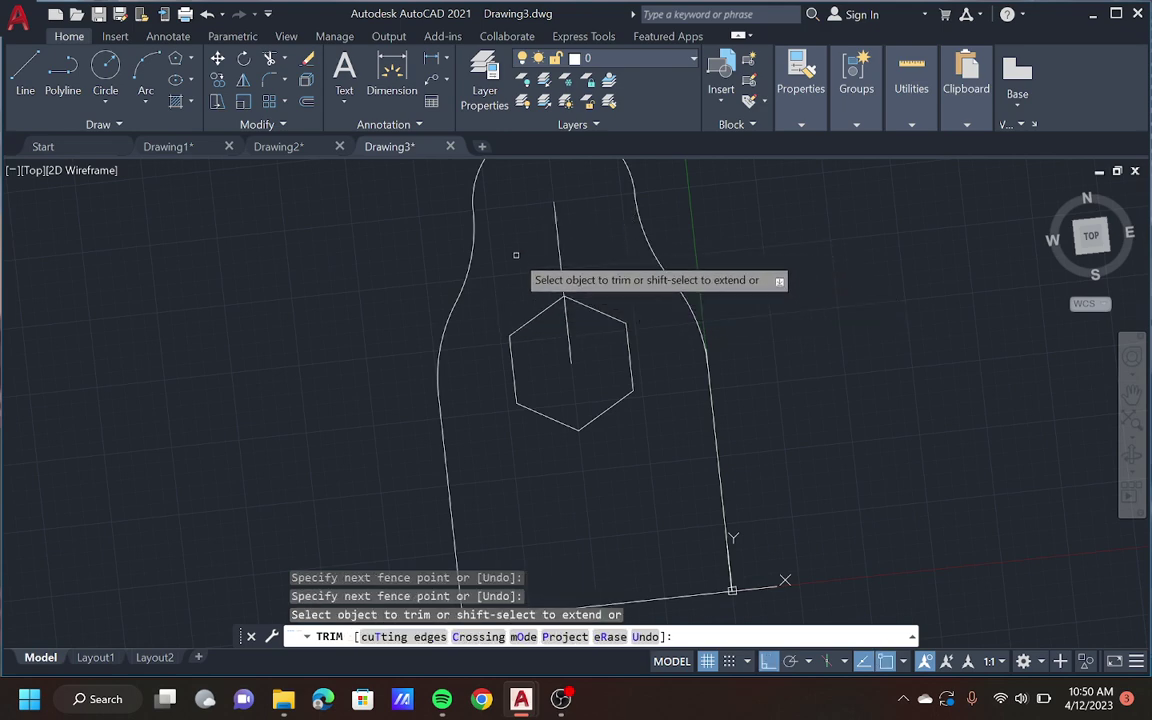
{"action": "key", "text": "Escape"}
Step: Draw a circle of radius 5 centred on the upper end of the centreline
{"action": "type", "text": "c"}
{"action": "key", "text": "Return"}
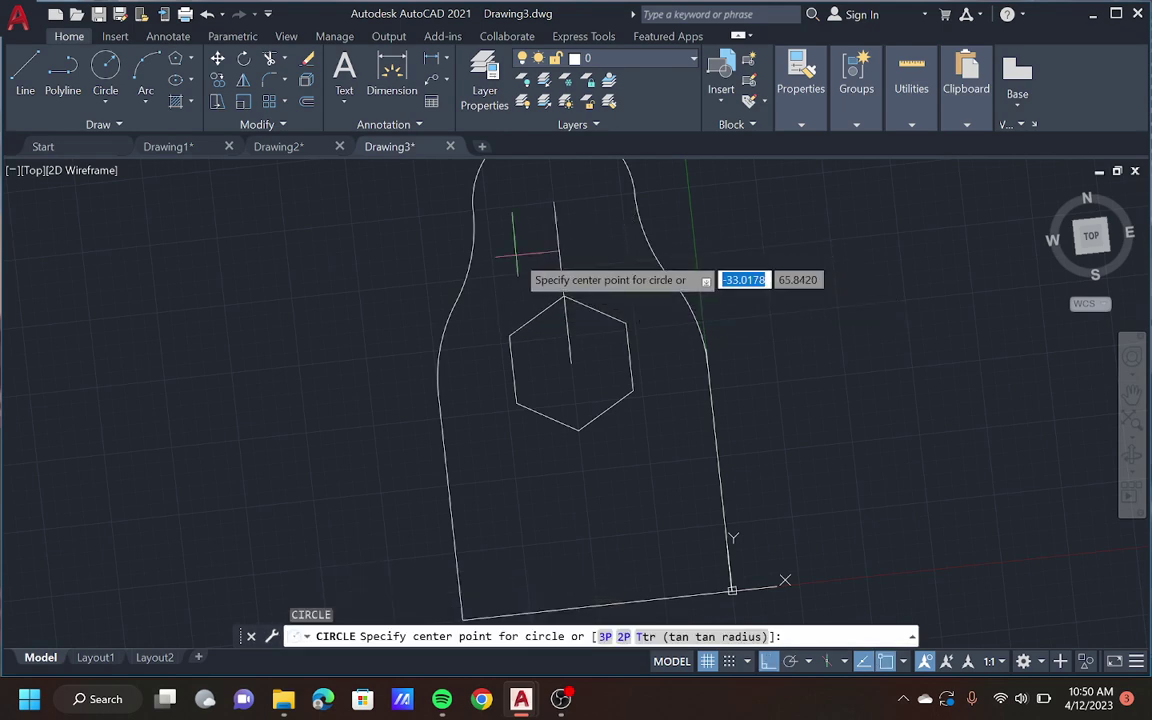
{"action": "left_click", "coordinate": [555, 204]}
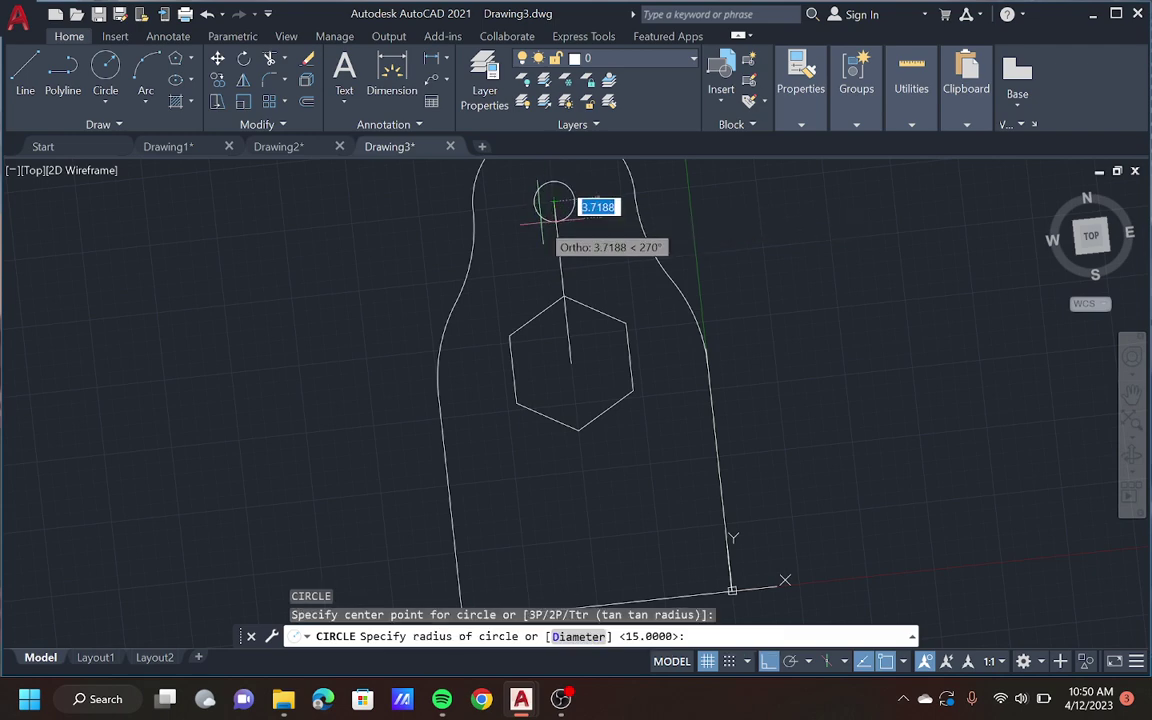
{"action": "type", "text": "5"}
{"action": "key", "text": "Return"}
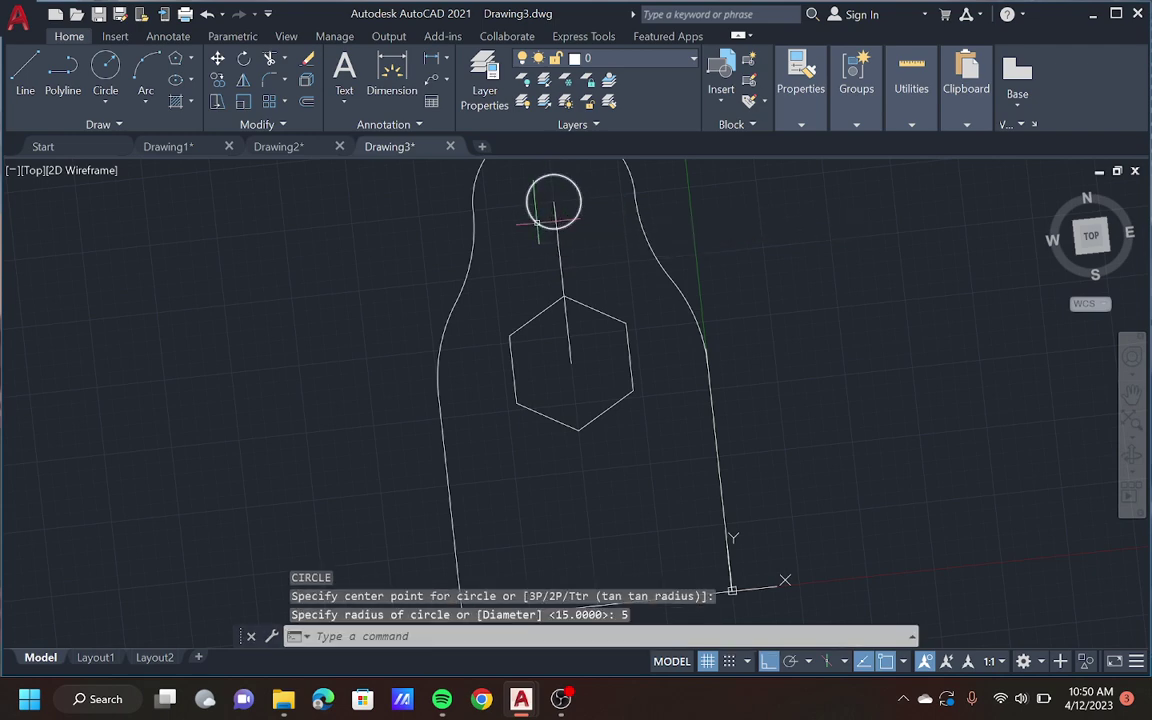